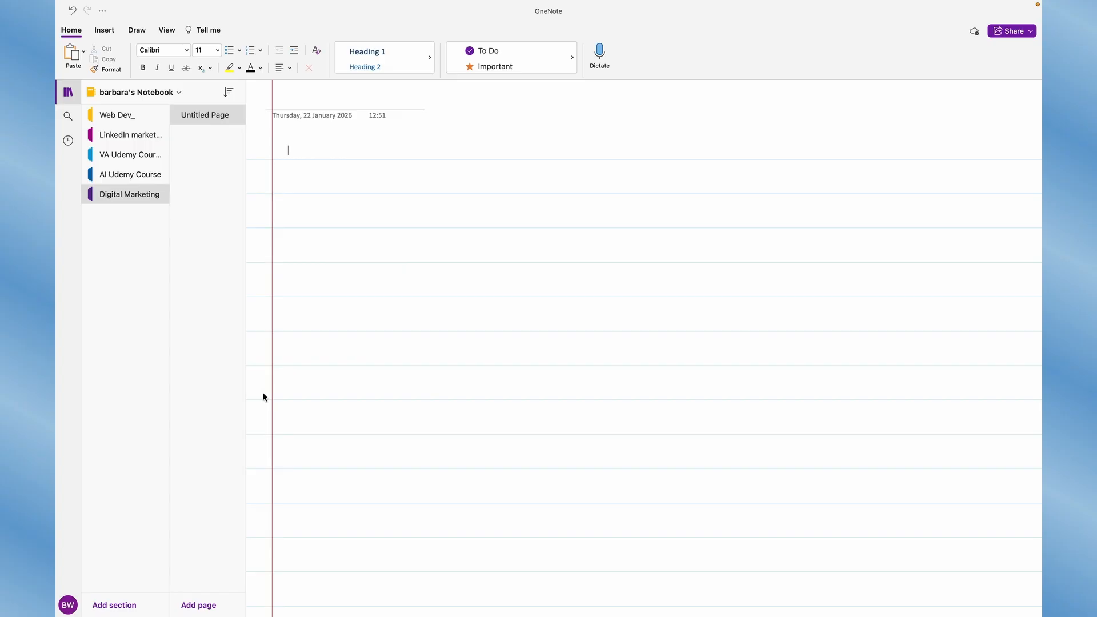
- Switch to Chrome and search the web for "microsoft 365 login"
key(F4)
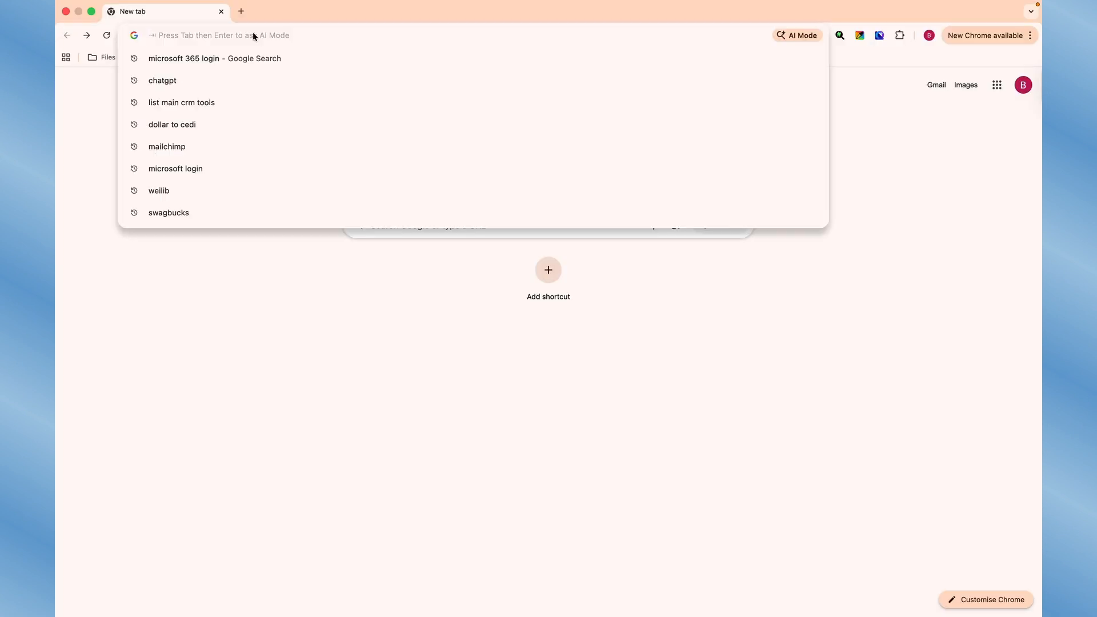
text(microsoft)
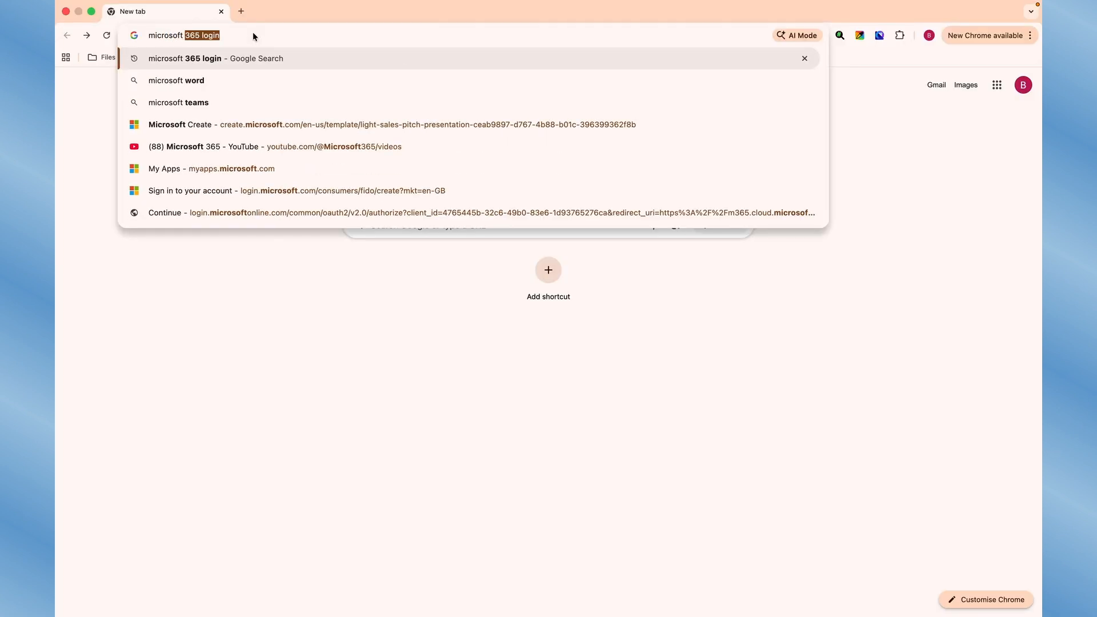
key(Return)
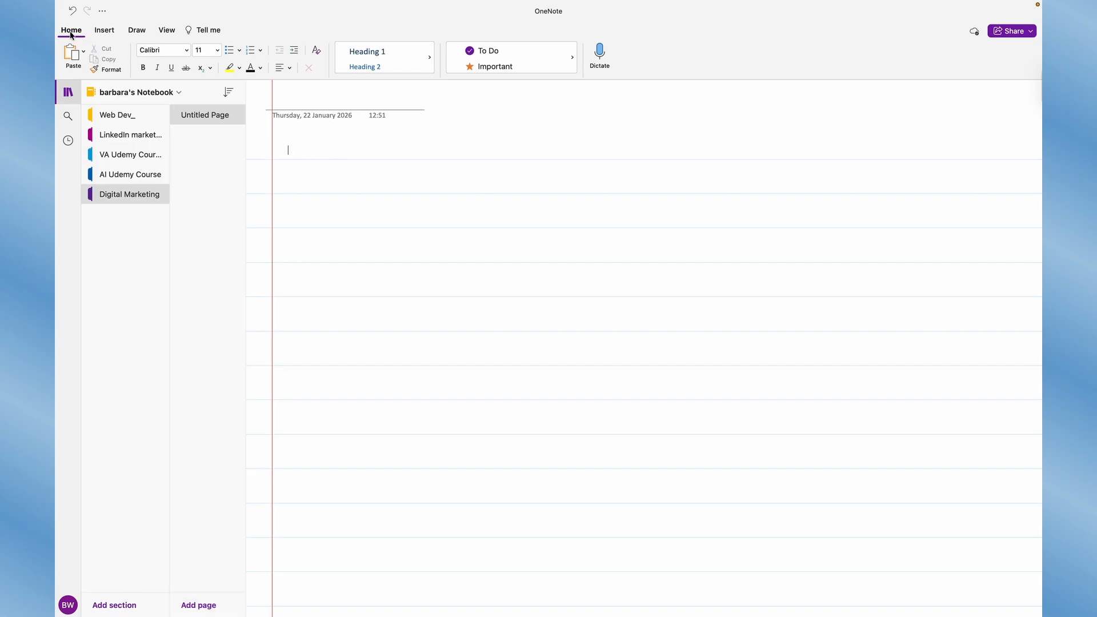
- Back in OneNote, examine the Insert tools and the notebook navigation, search and recent notes views
click(104, 32)
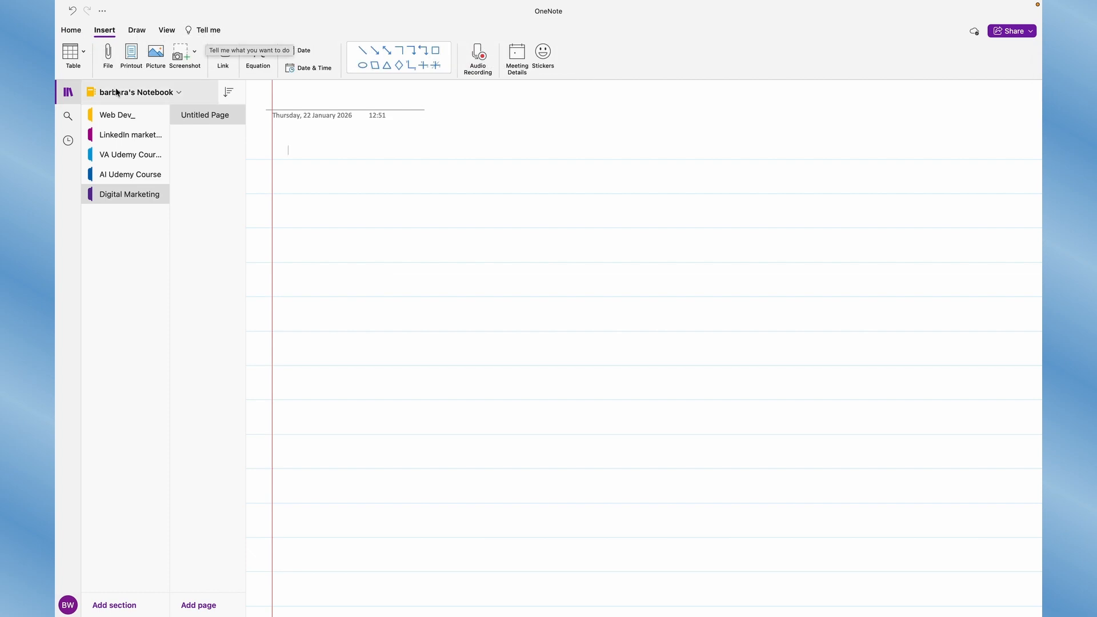
click(67, 92)
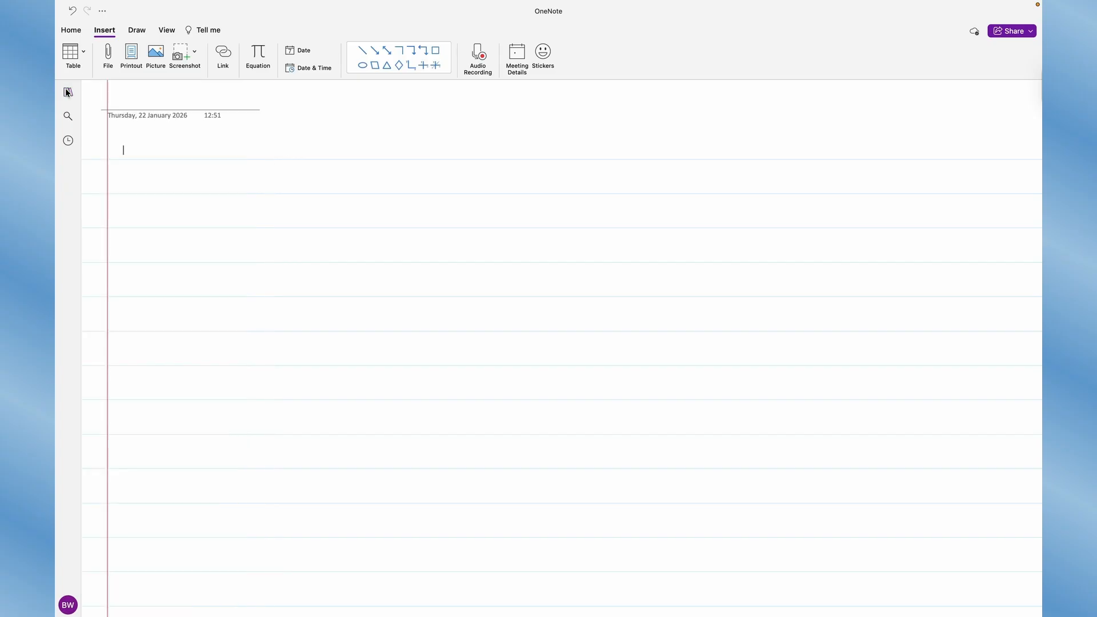
click(67, 92)
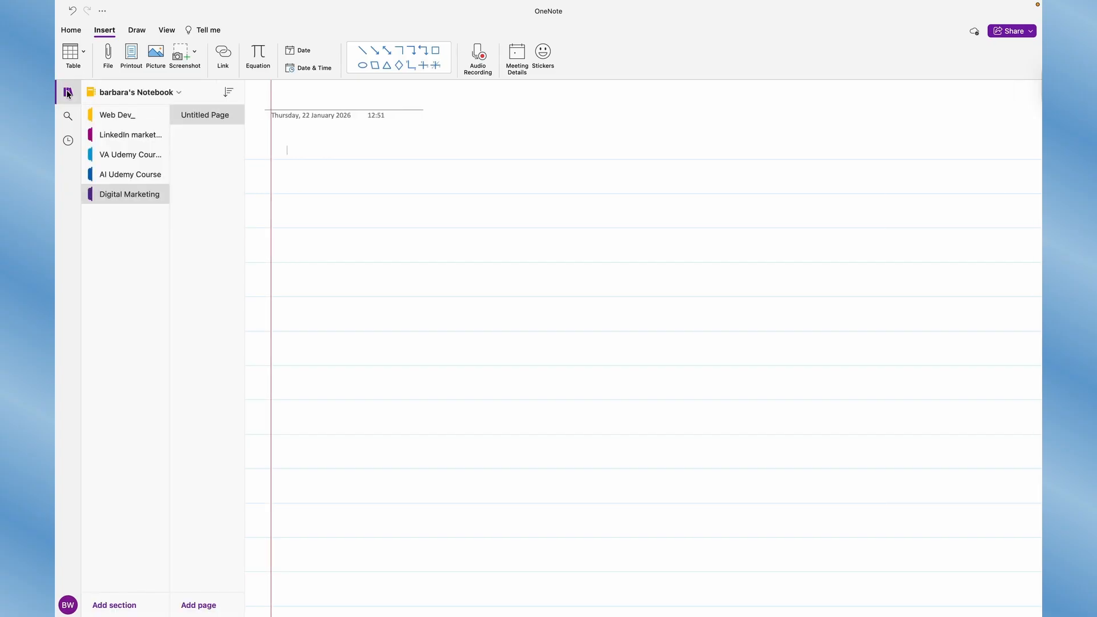
click(66, 117)
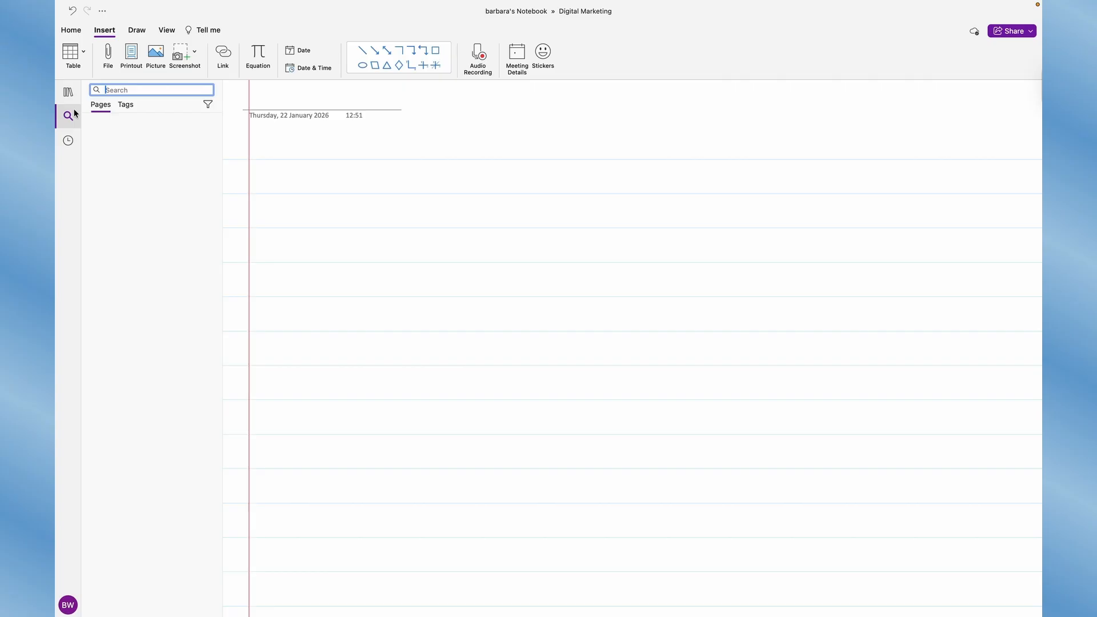
click(128, 107)
click(68, 141)
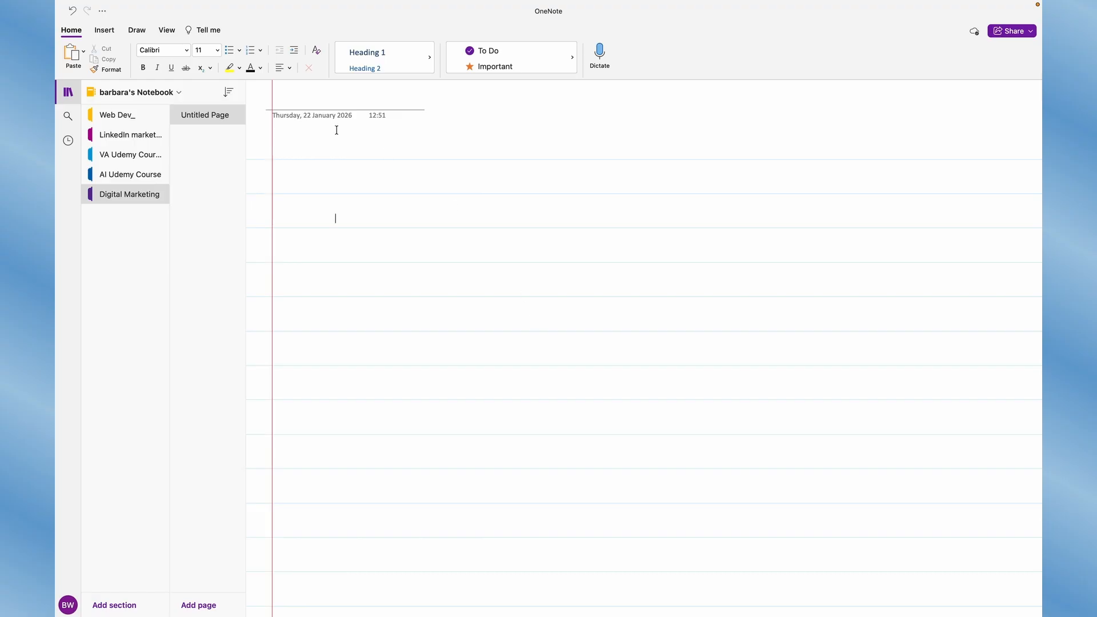
- Remove the rule lines from the untitled page in the Digital Marketing section by setting its paper style to None
click(337, 175)
mouse_move(236, 14)
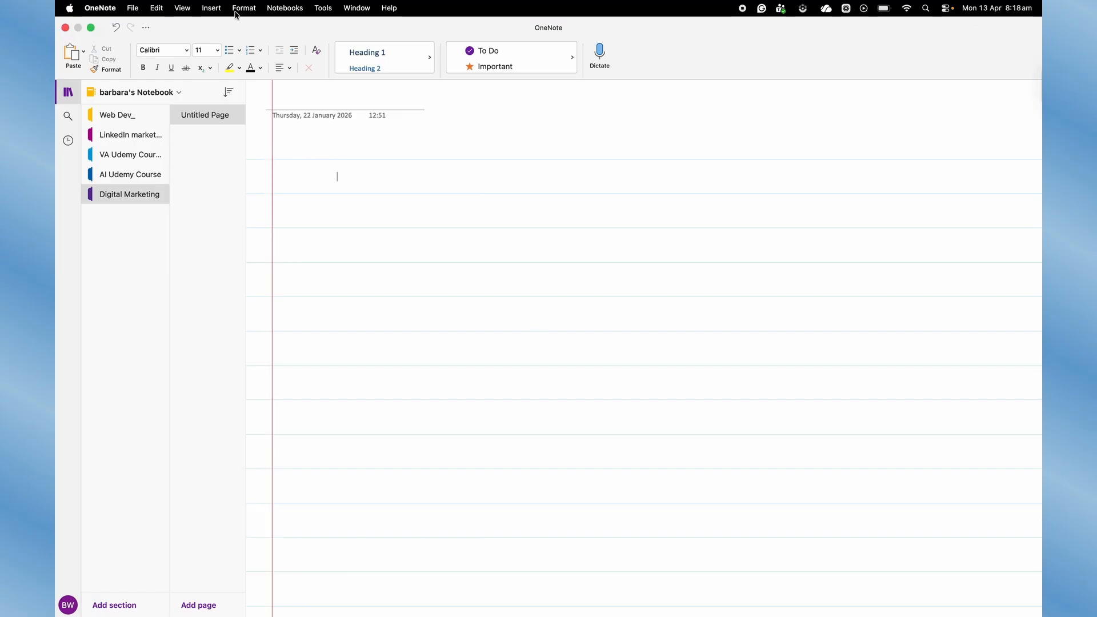
click(182, 8)
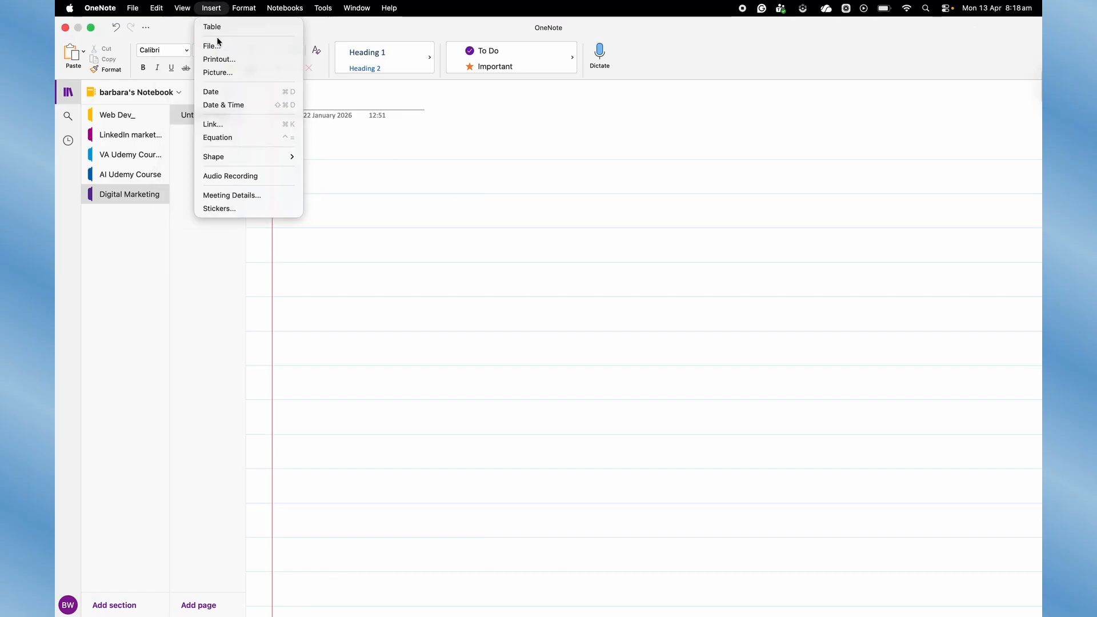
mouse_move(264, 66)
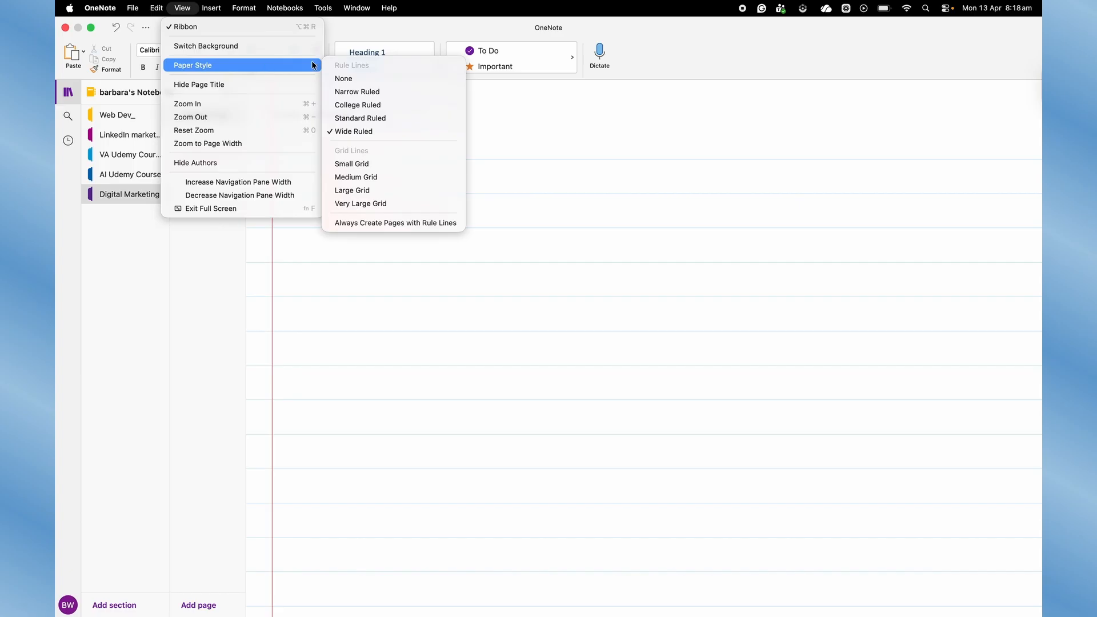
click(345, 79)
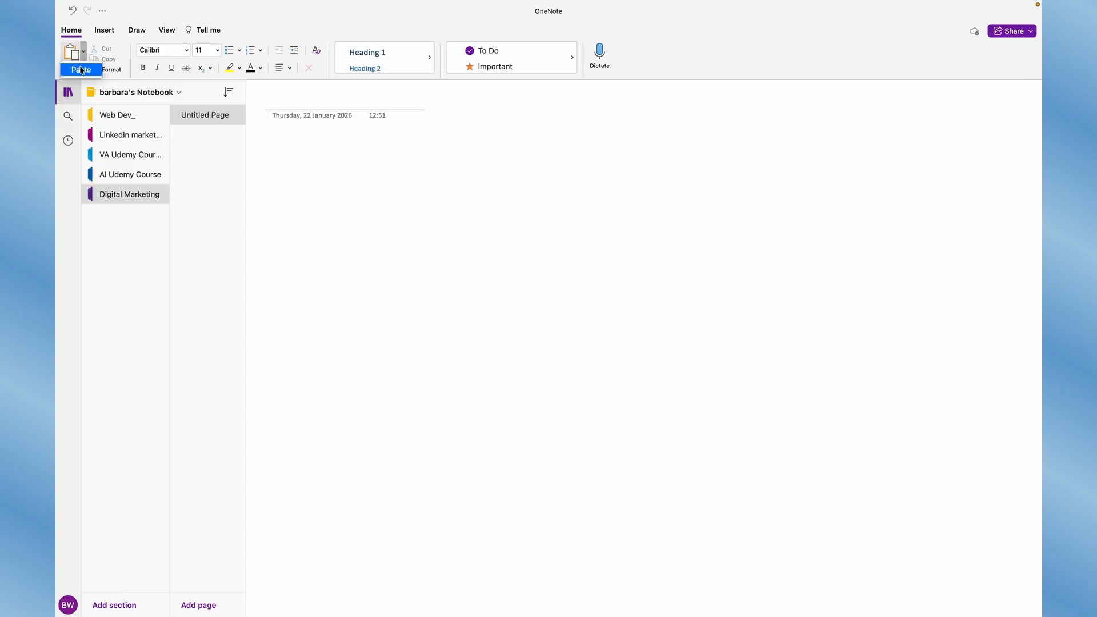
click(338, 213)
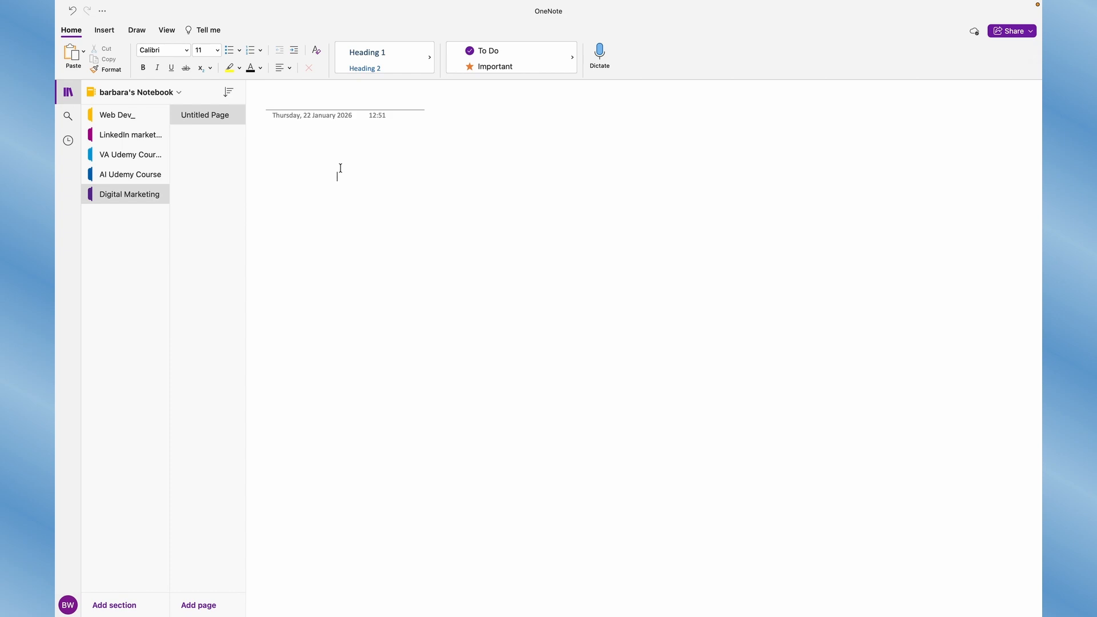
- Create a new notebook named "OneNote advanced" with the Purple cover
click(178, 93)
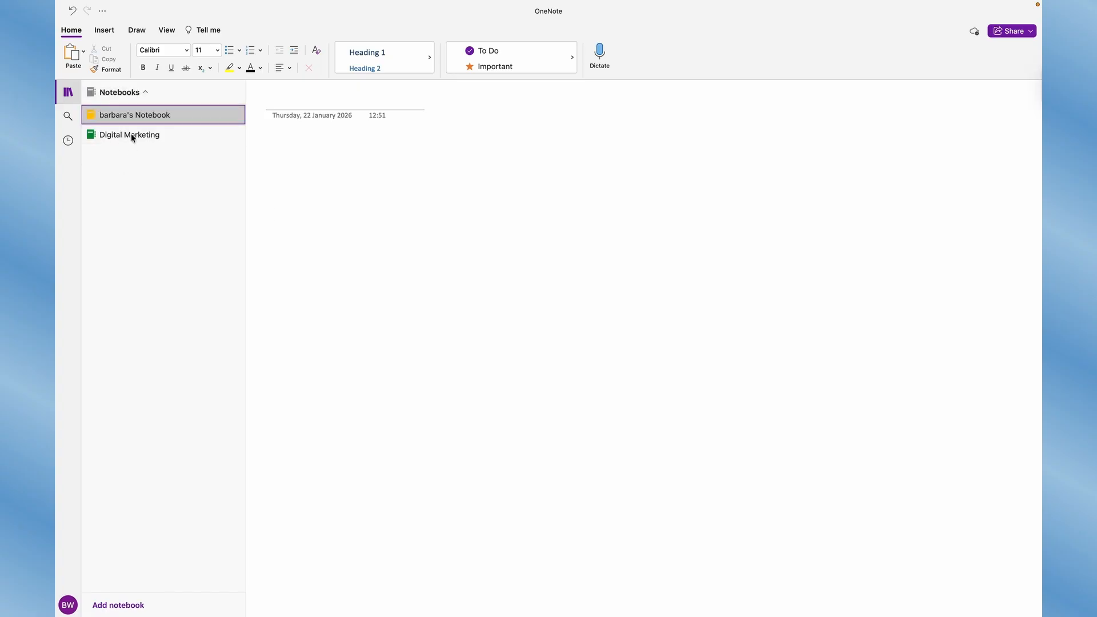
click(106, 610)
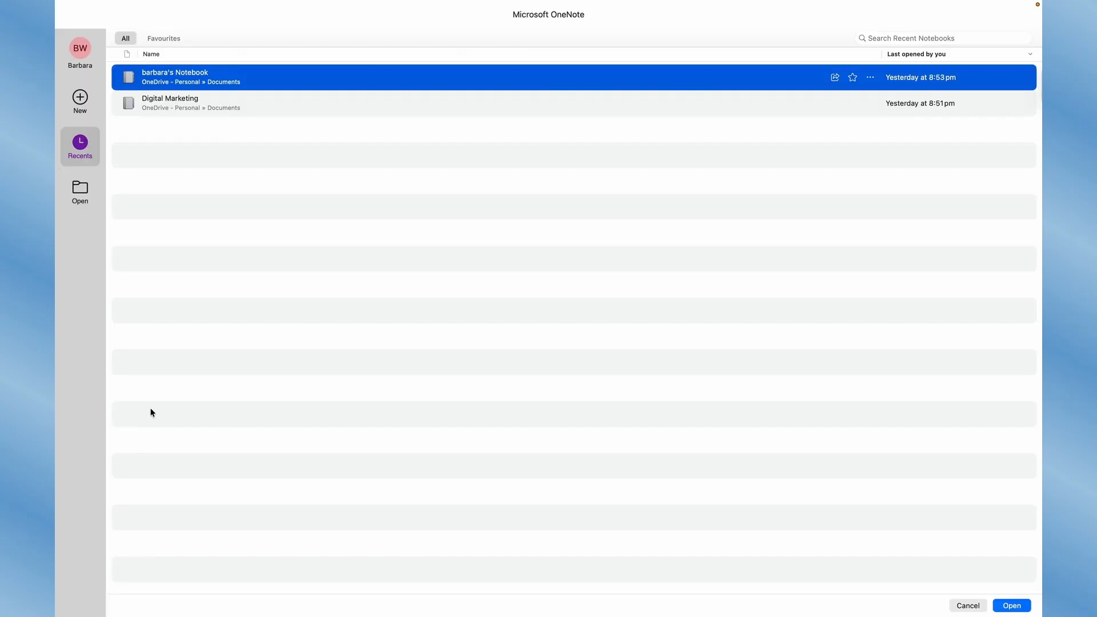
click(83, 99)
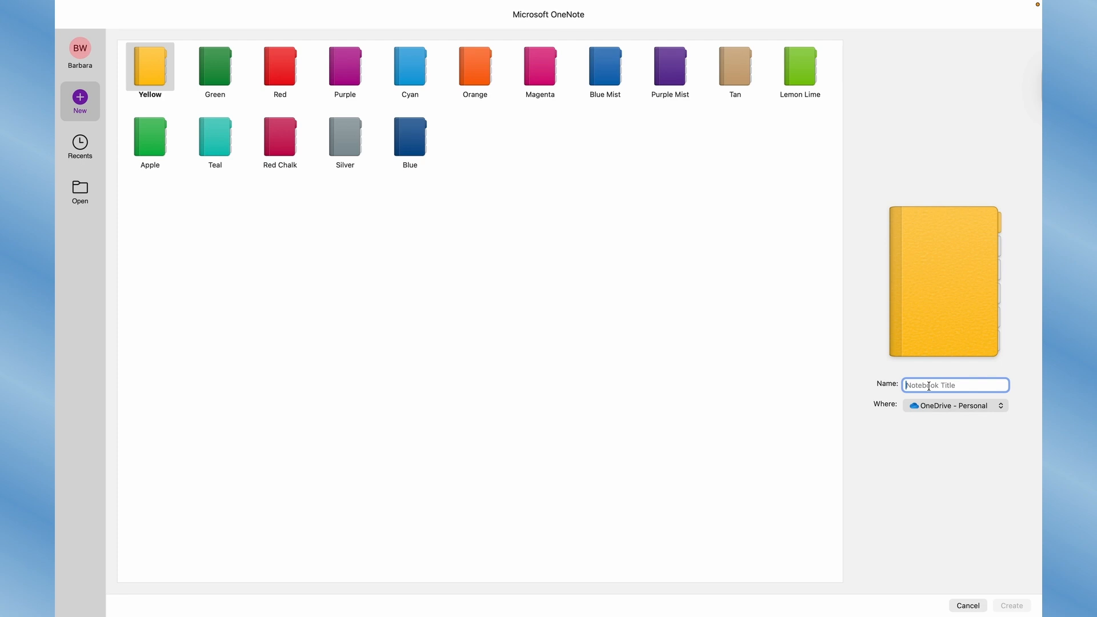
key(Caps_Lock)
text(OneNote advanced)
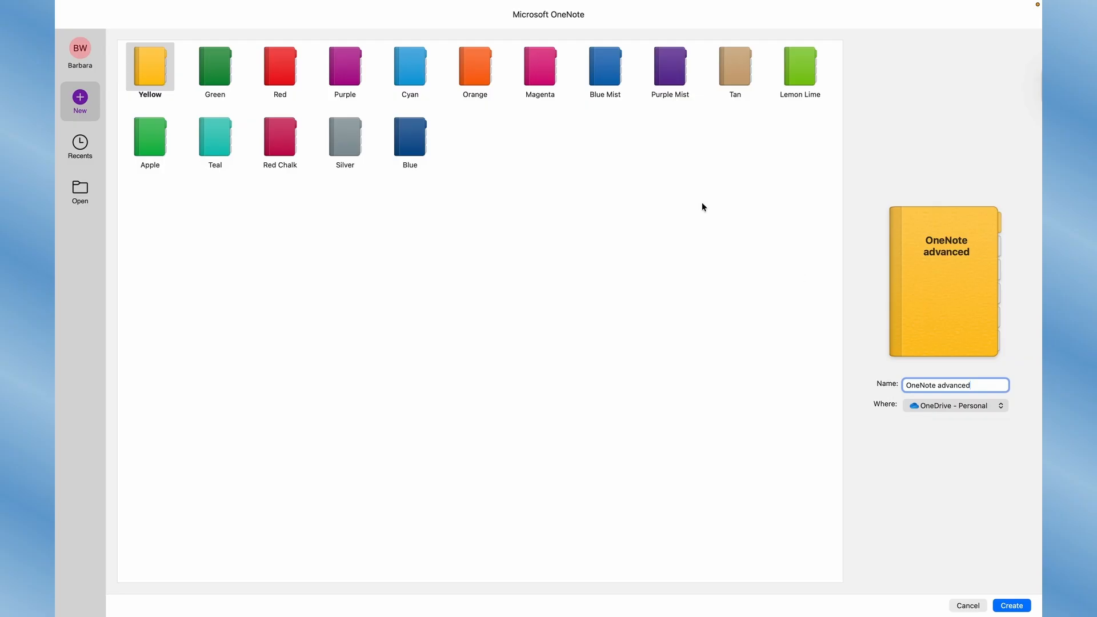
click(343, 65)
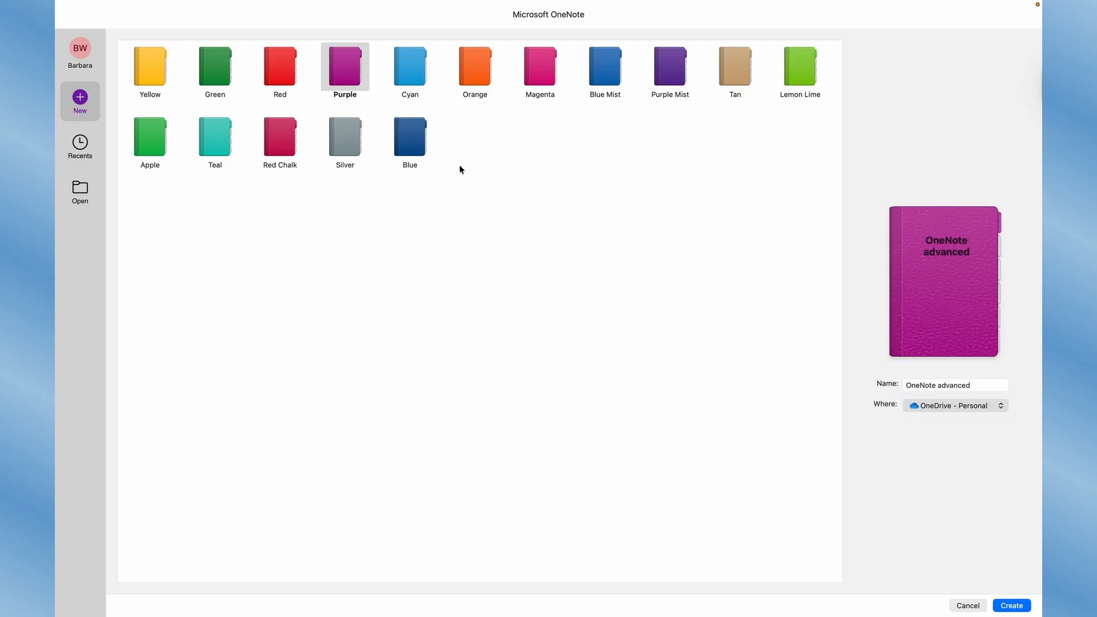
click(1008, 606)
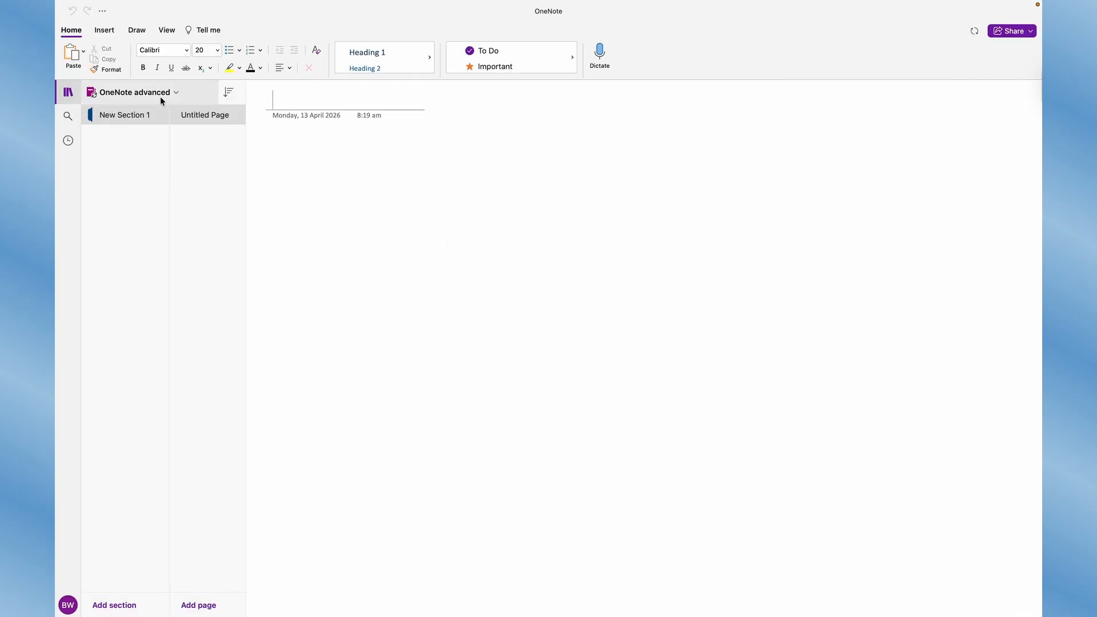
- Open the OneNote advanced notebook from the notebook list and rename its first section as "section 1"
click(174, 93)
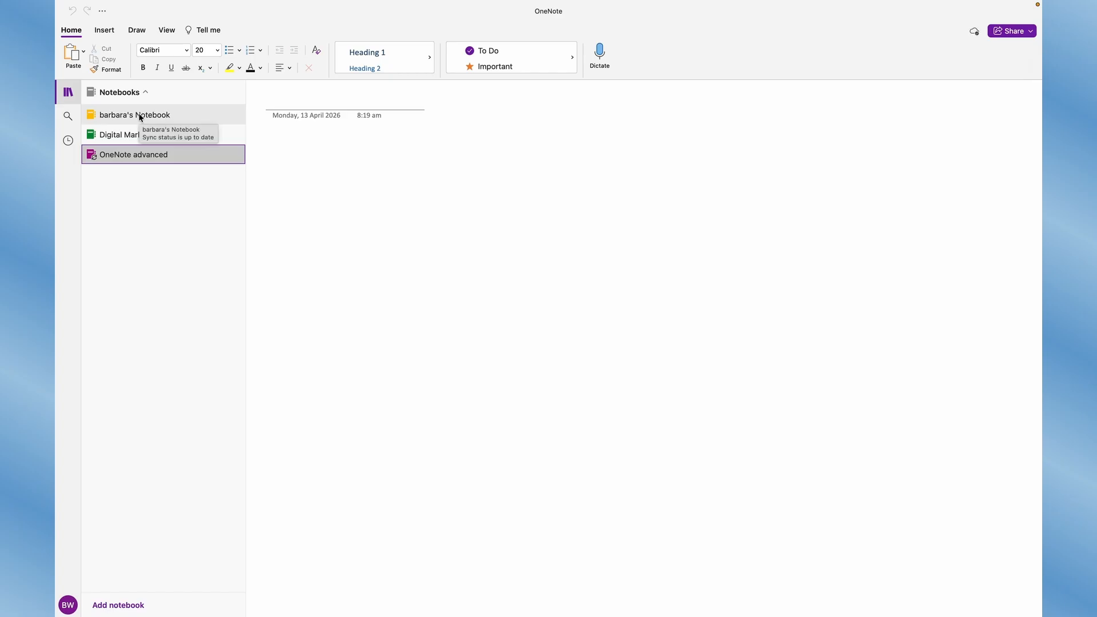
click(127, 156)
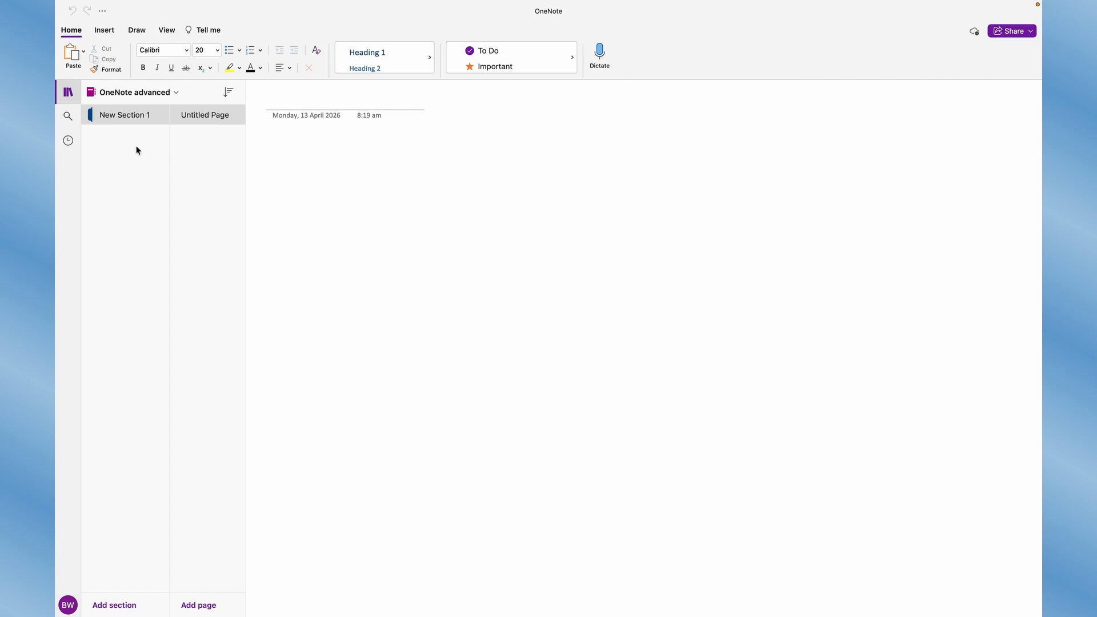
right_click(122, 112)
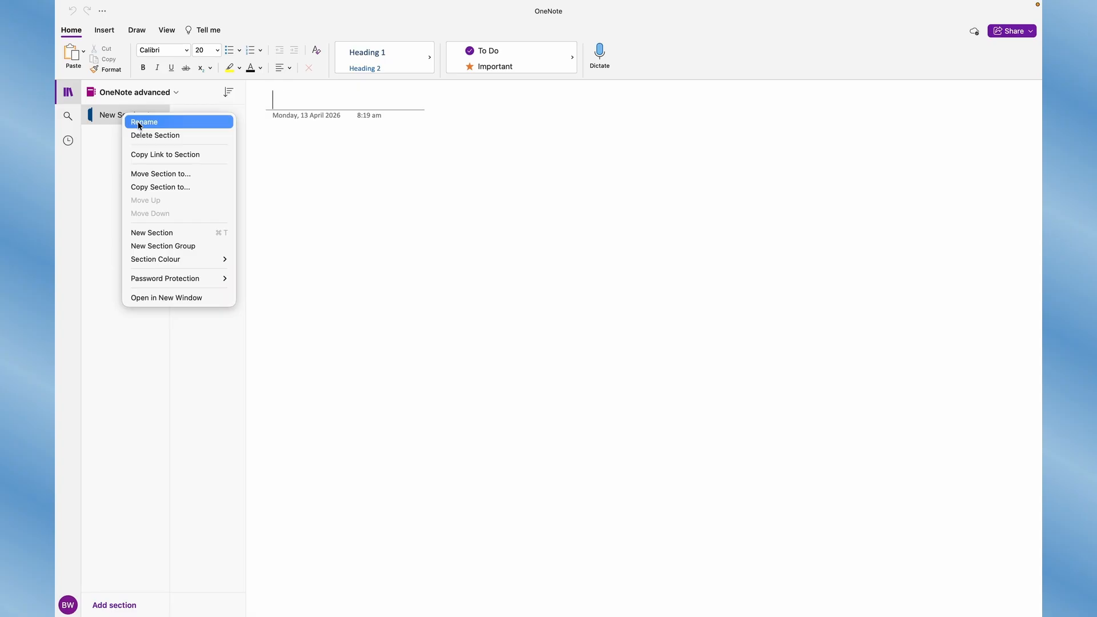
click(139, 124)
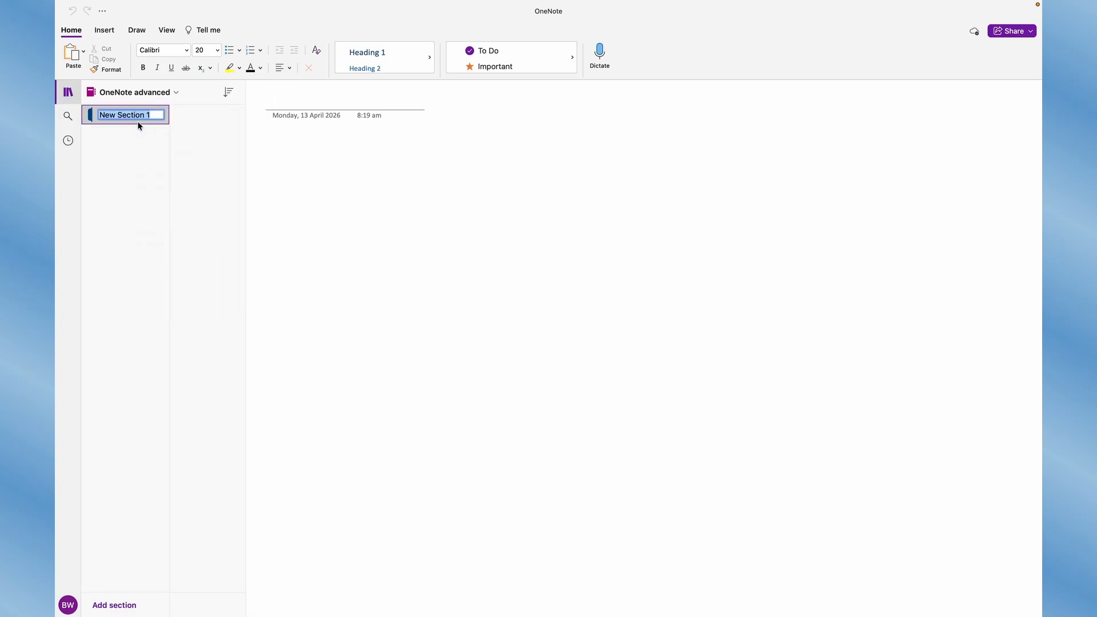
text(section 1)
key(Return)
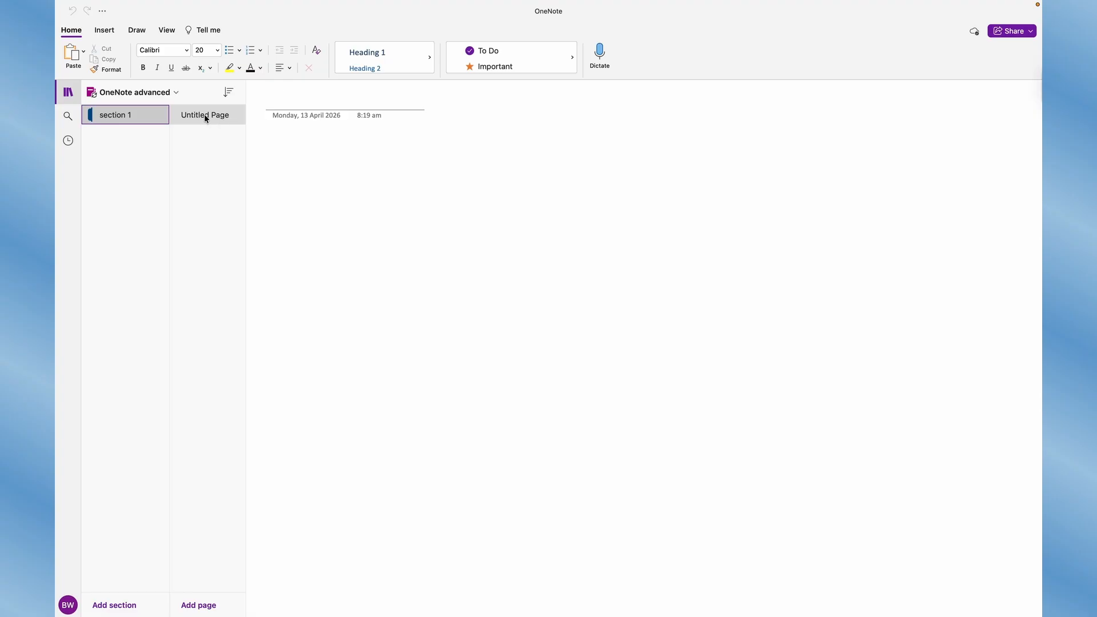
- Rename the untitled page in section 1 as "Page1"
right_click(204, 114)
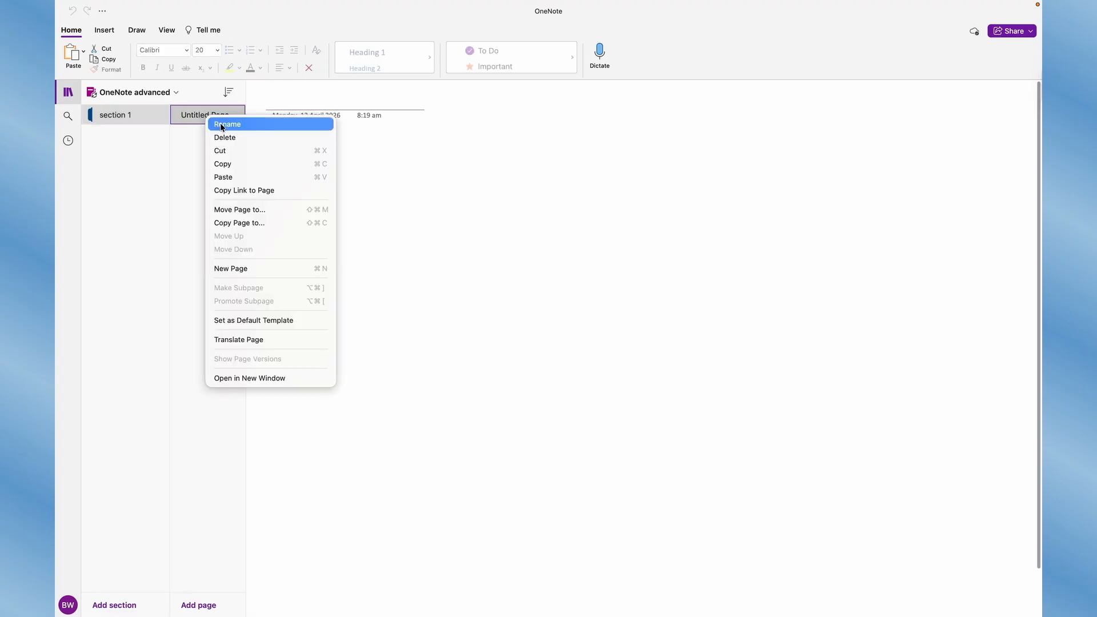
click(221, 123)
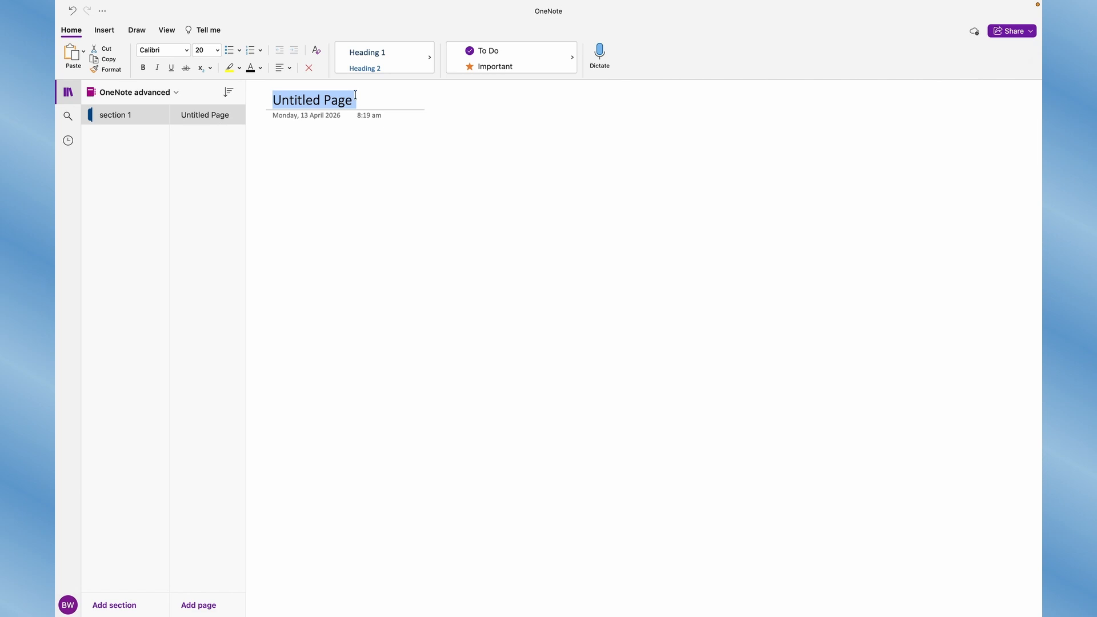
click(201, 117)
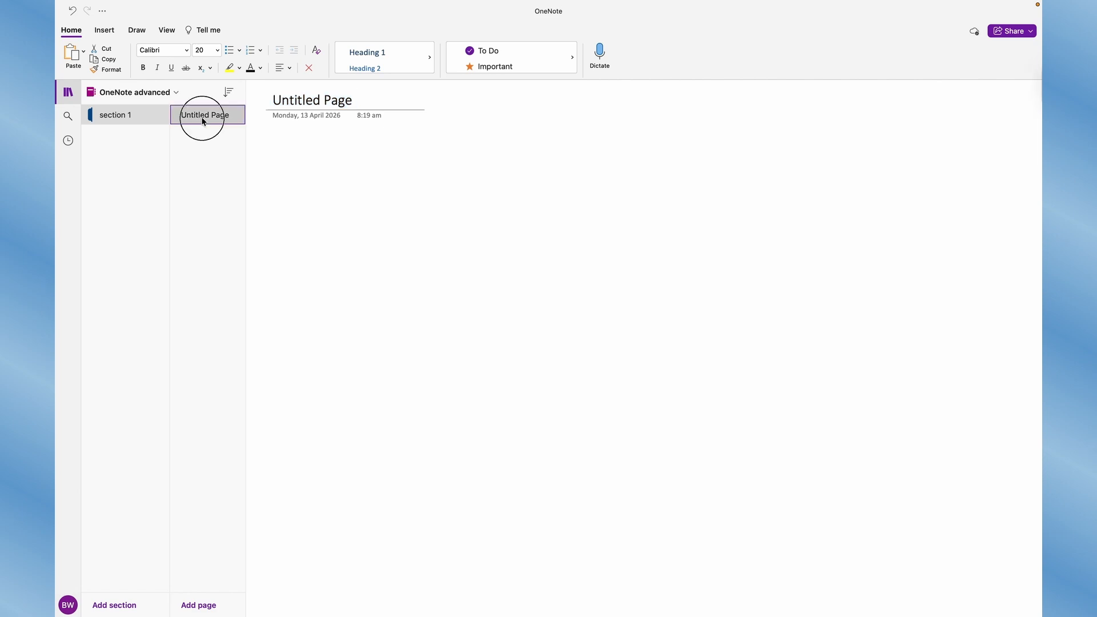
click(358, 106)
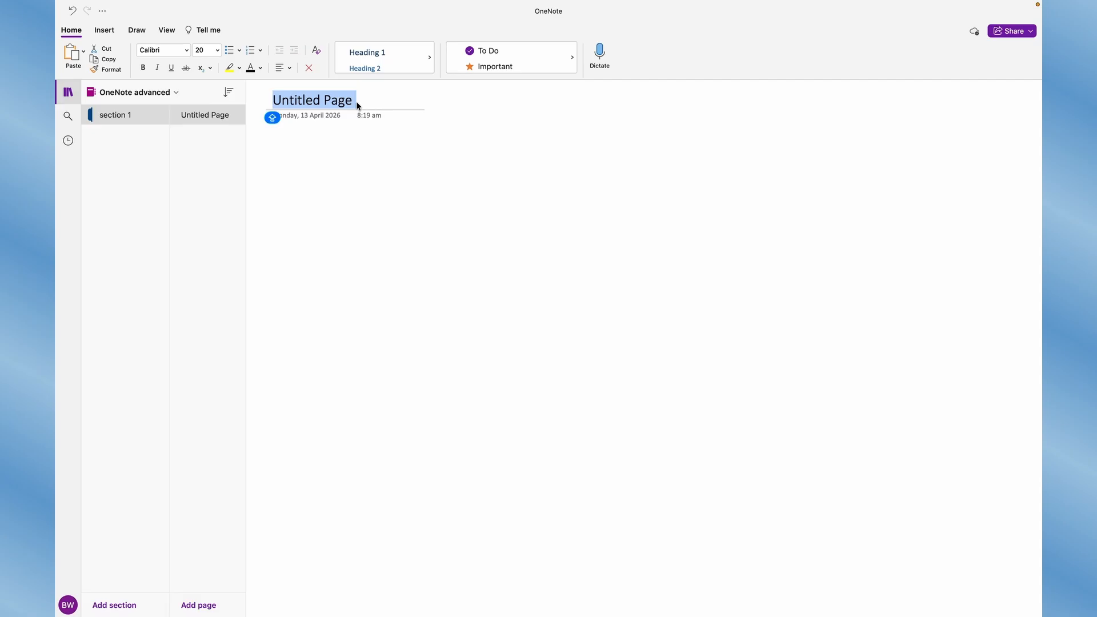
text(Pa)
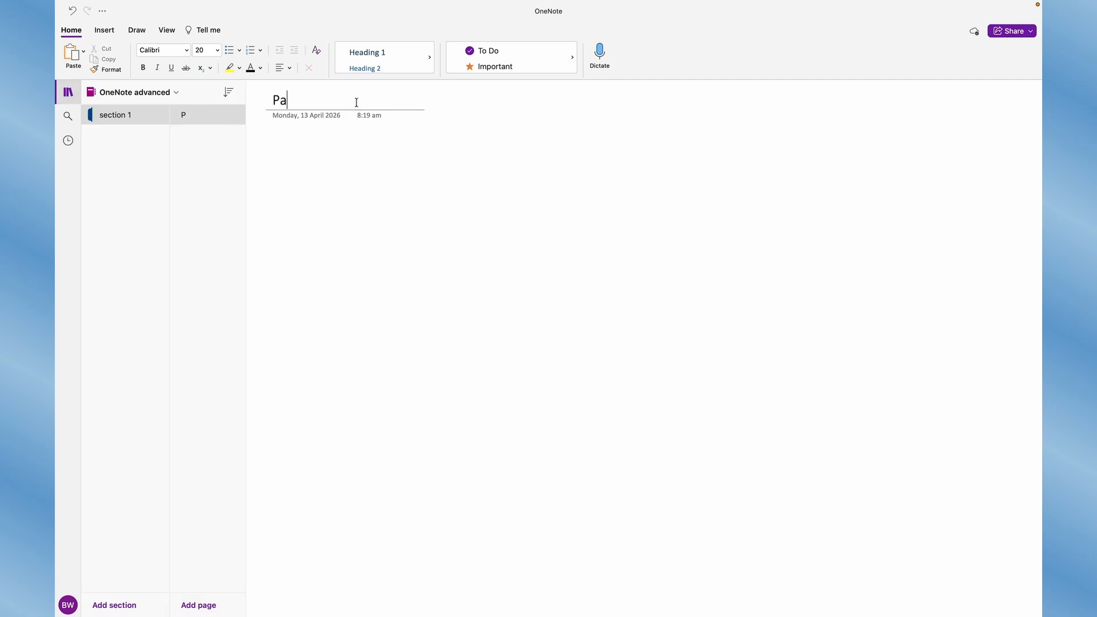
text(ge1)
key(Return)
- Add a note below the title of Page1 reading "Lets learn onenote"
scroll(349, 177, down, 1)
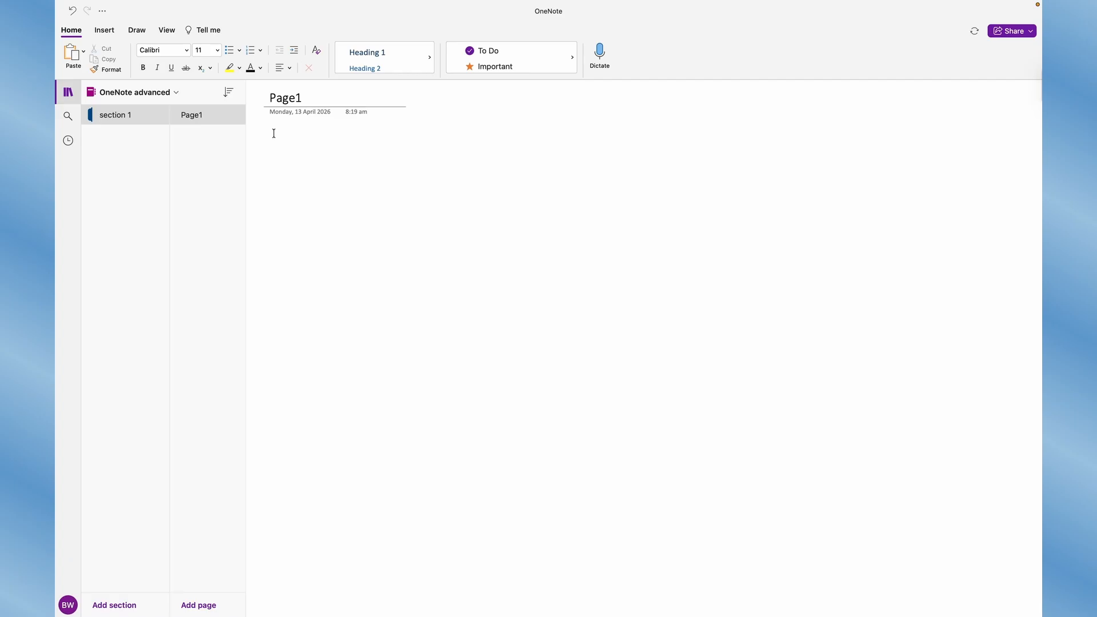
click(274, 134)
text(Lets learn onenote)
scroll(298, 145, up, 5)
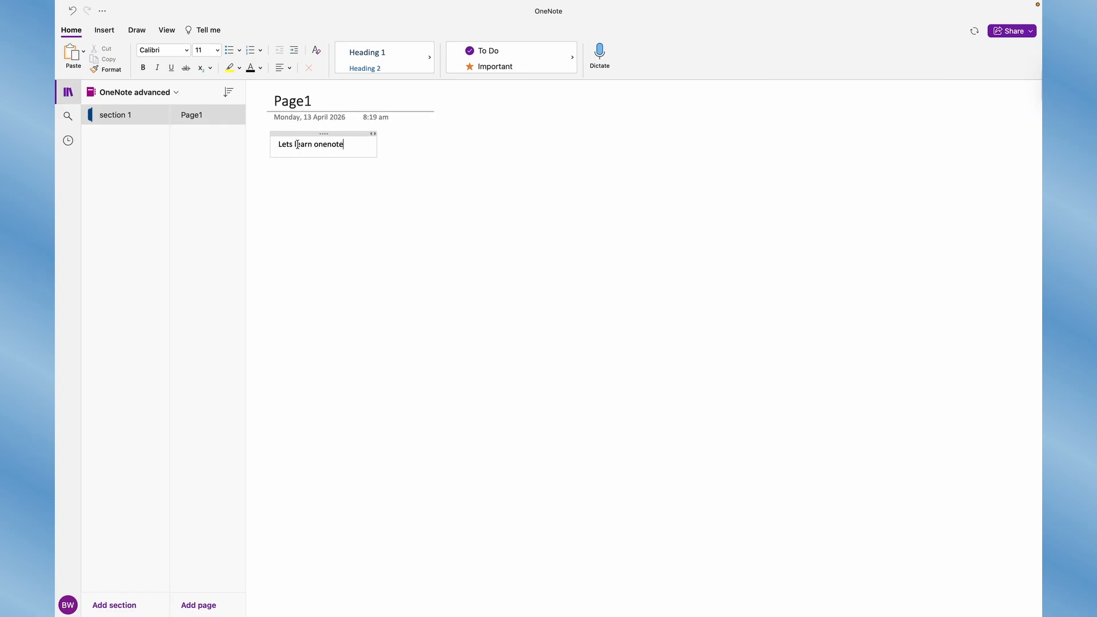
scroll(297, 144, up, 3)
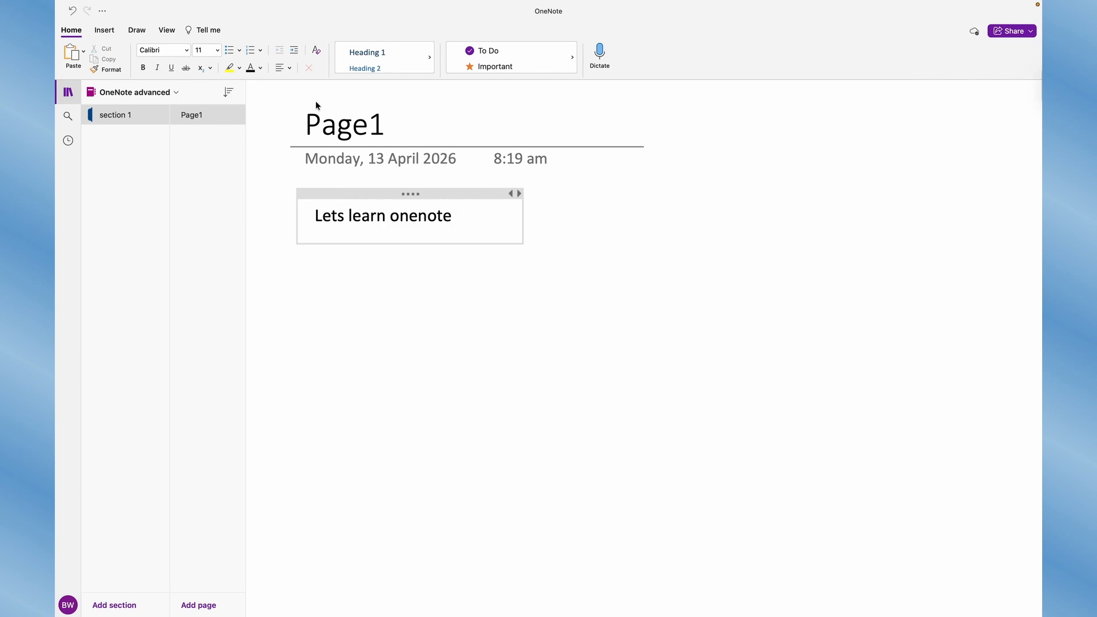
scroll(315, 102, up, 2)
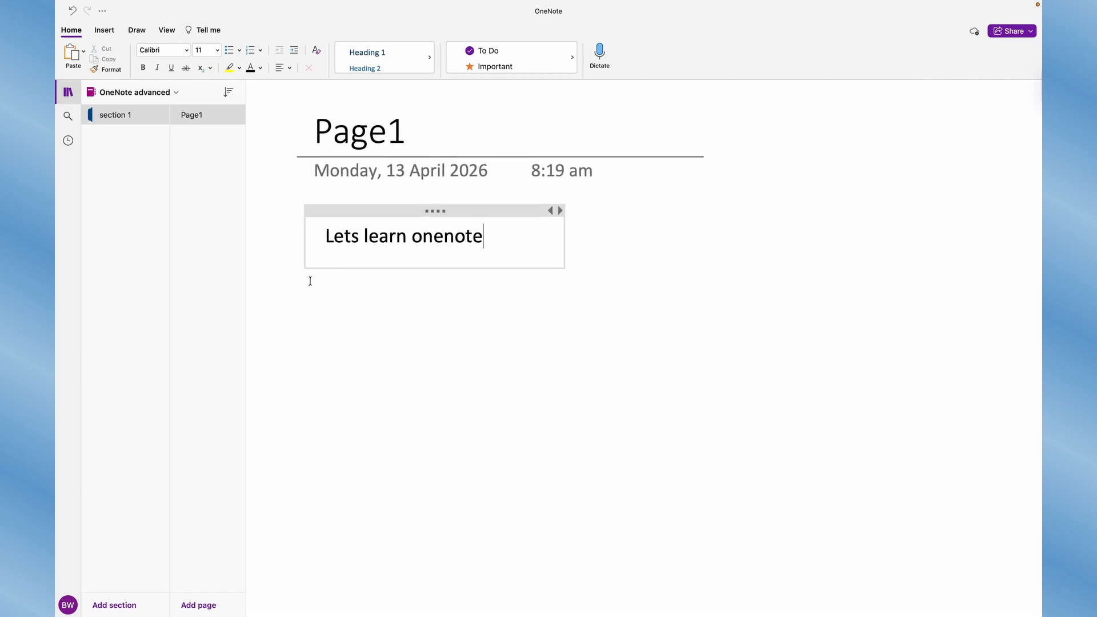
- Add two more lines to the "Lets learn onenote" note, reading "One" and "Two"
key(Return)
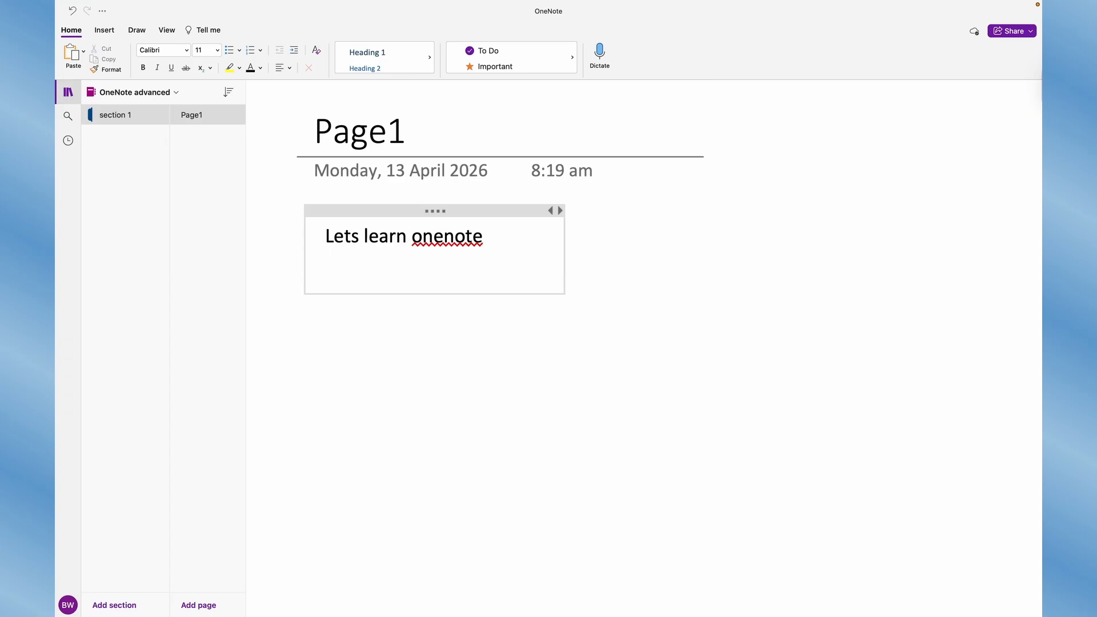
text(one)
key(Return)
text(two)
key(Return)
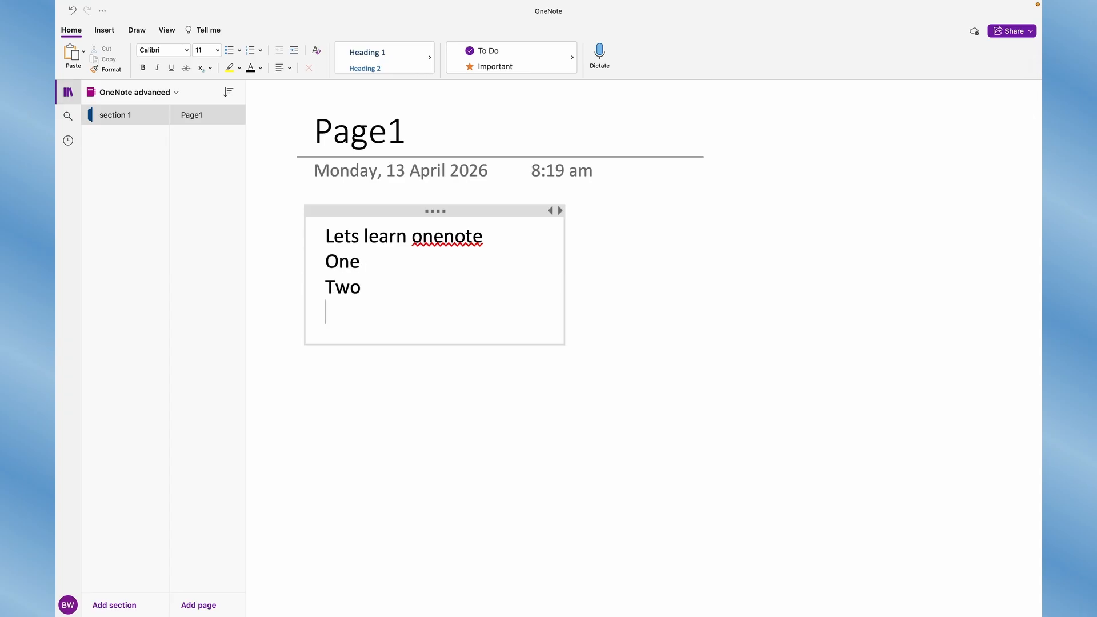
- Create a second, separate note in the empty area lower right of the first, with the lines "The uigp", "Fjgxjc" and "Gjchg"
mouse_move(291, 313)
click(752, 380)
click(729, 379)
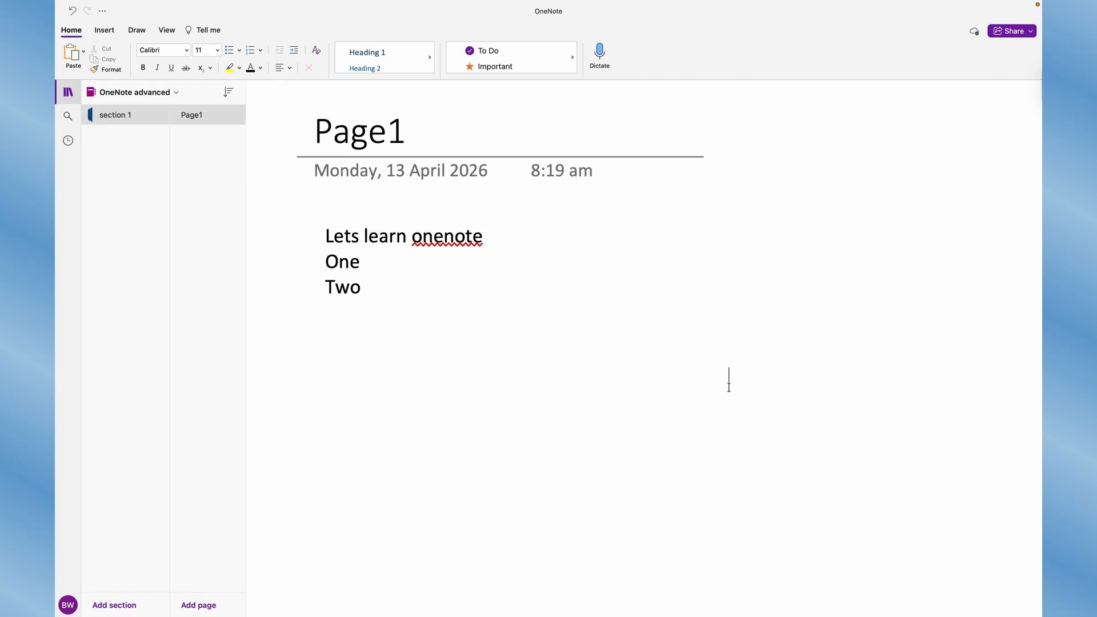
text(t)
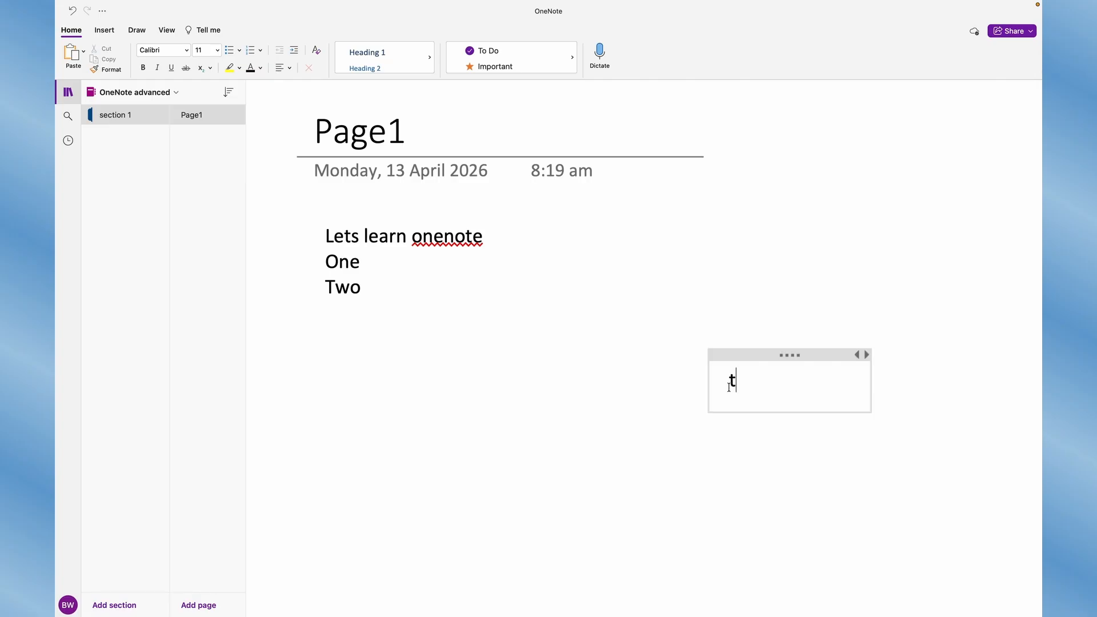
text(he uigp)
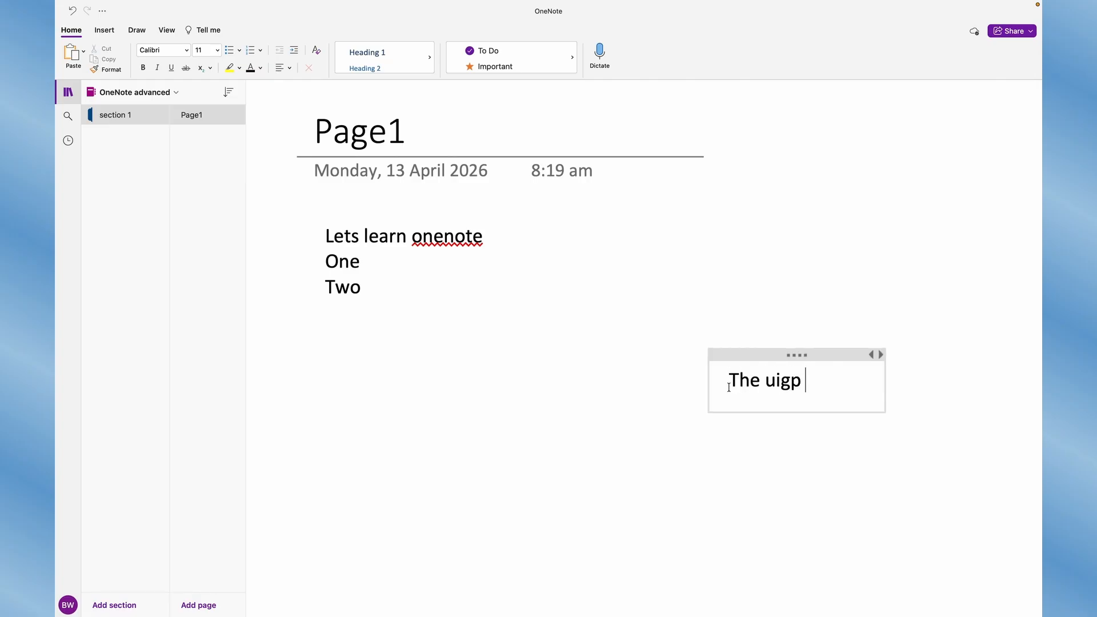
key(Return)
text(fjgxjc)
key(Return)
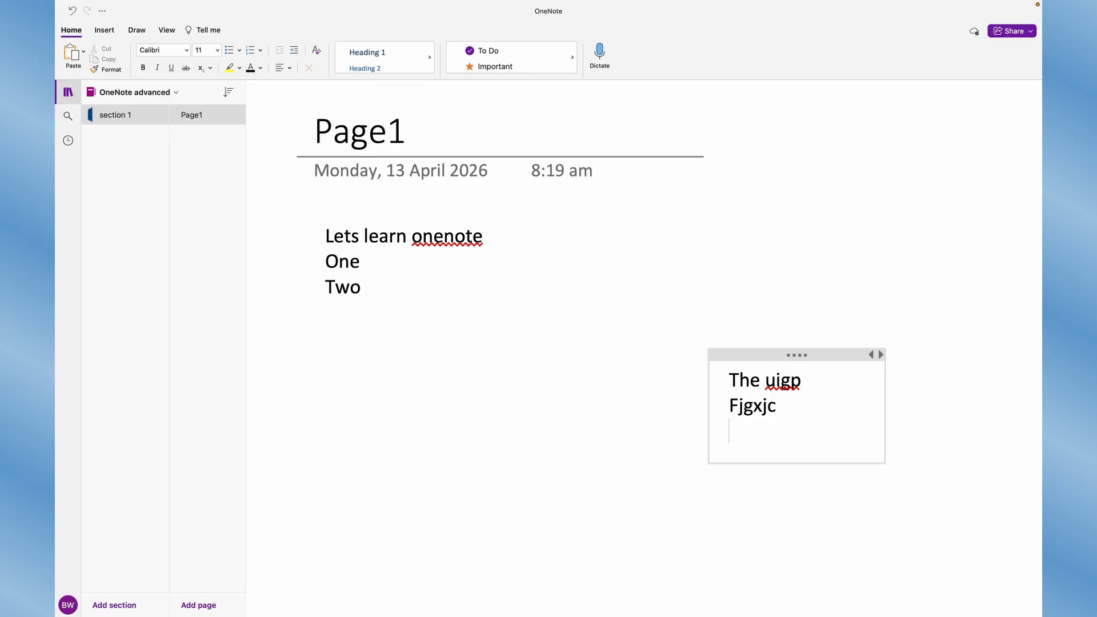
text(gjchg)
key(Return)
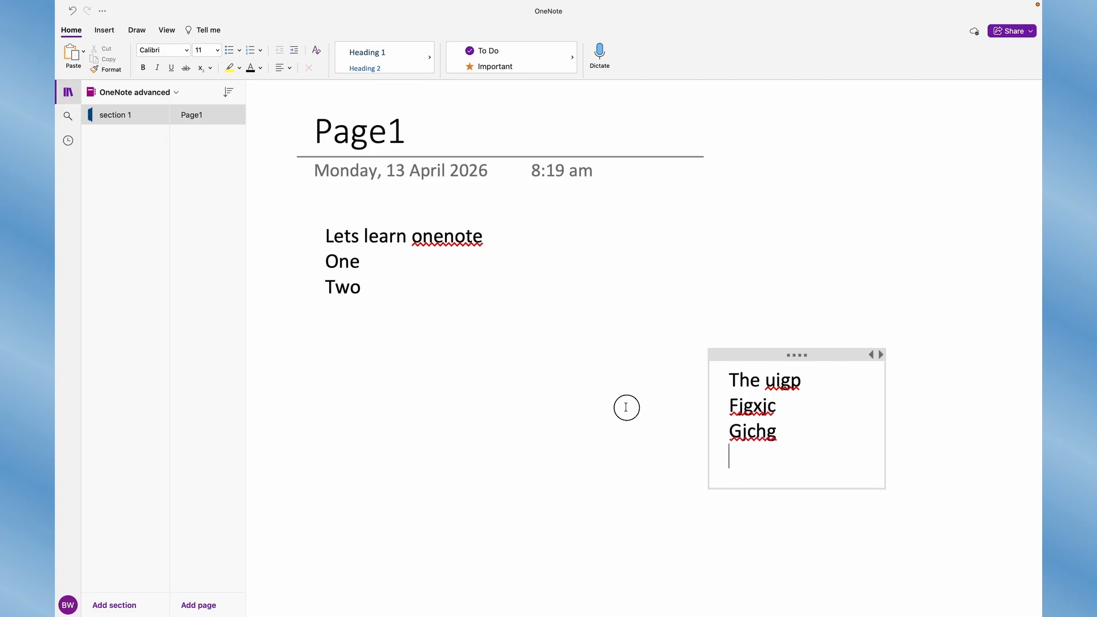
click(624, 406)
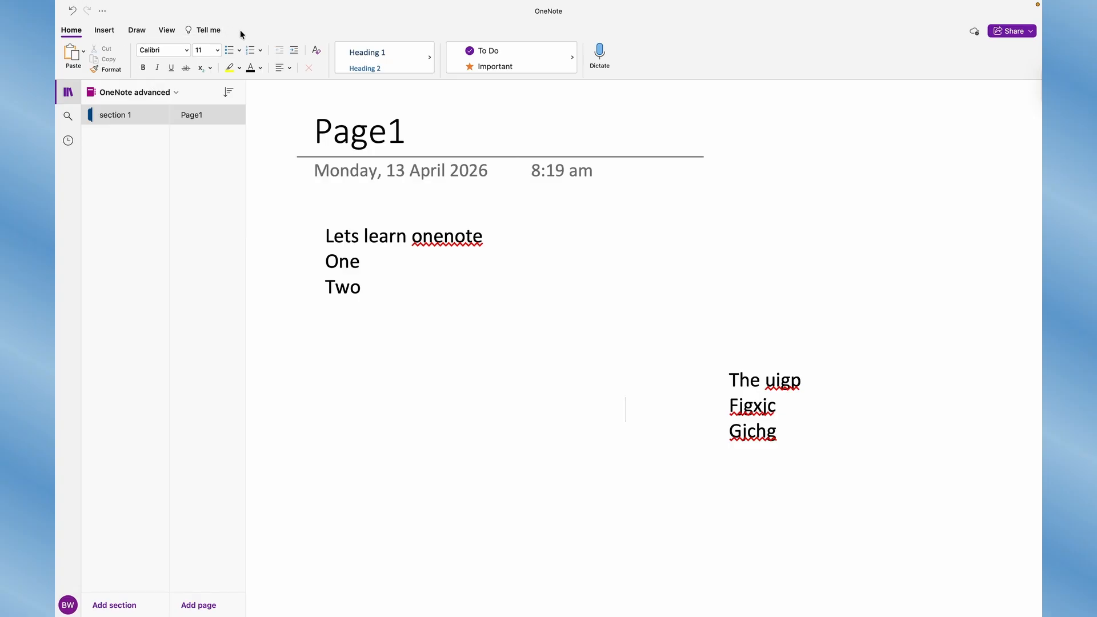
- Set the paper style of Page1 to Wide Ruled lines
mouse_move(176, 3)
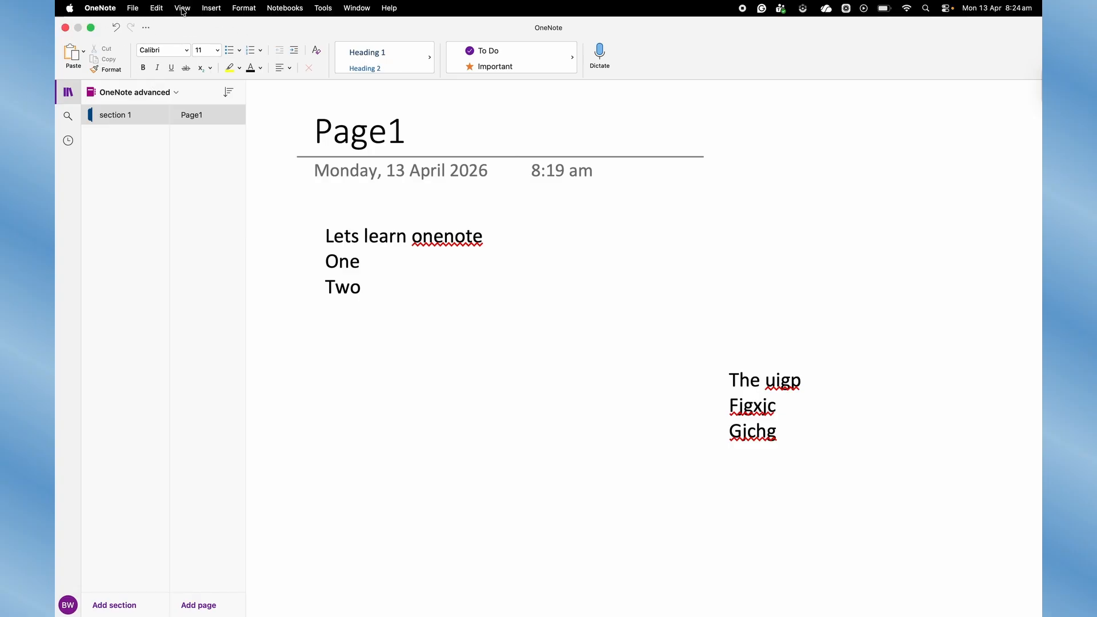
click(183, 8)
mouse_move(234, 67)
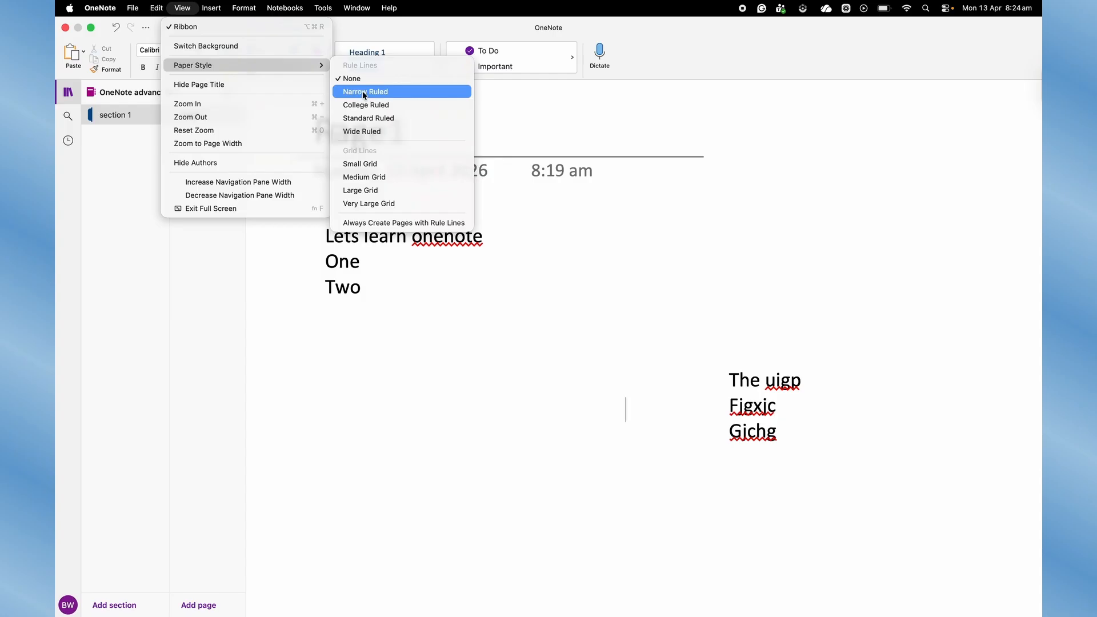
click(371, 132)
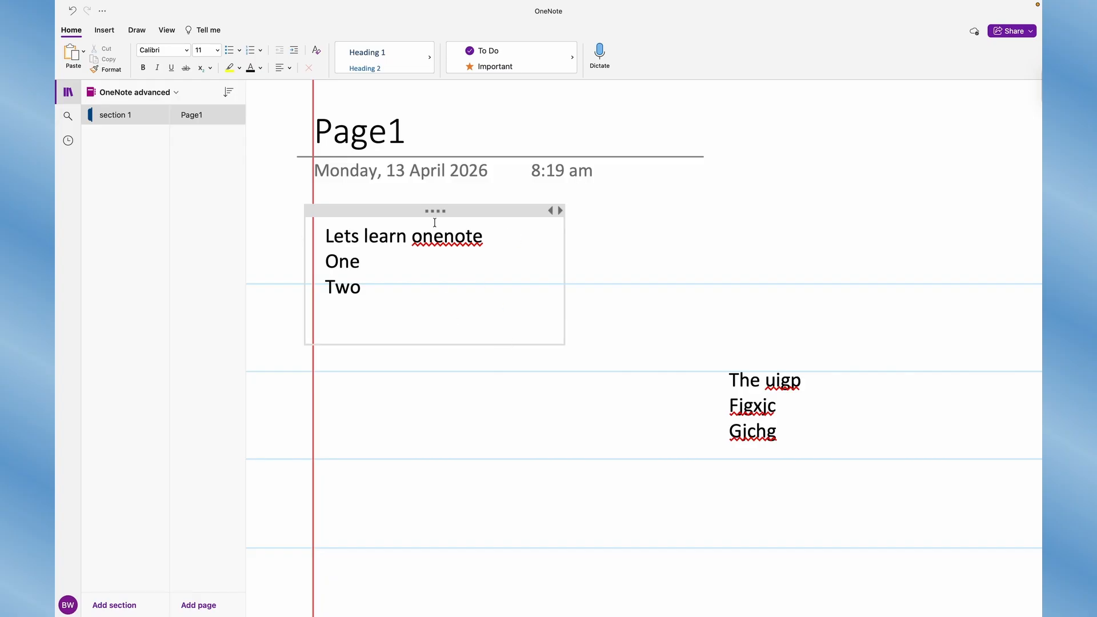
- Move the "Lets learn onenote" note up beneath the date, and then down the page roughly level with the second note
click(444, 363)
drag(357, 210, 364, 186)
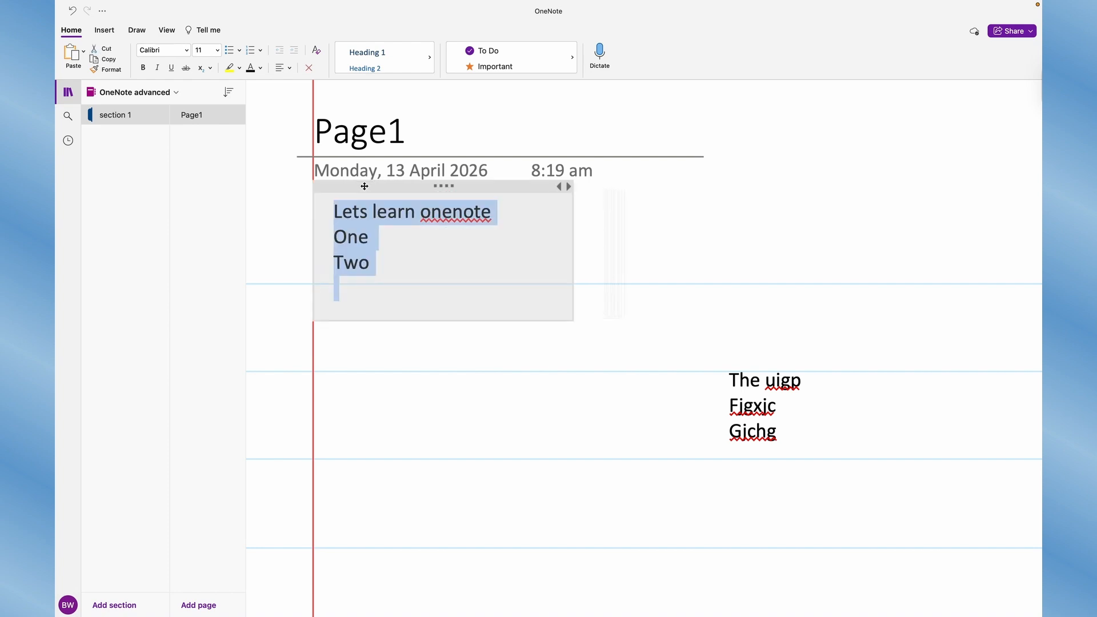
click(420, 345)
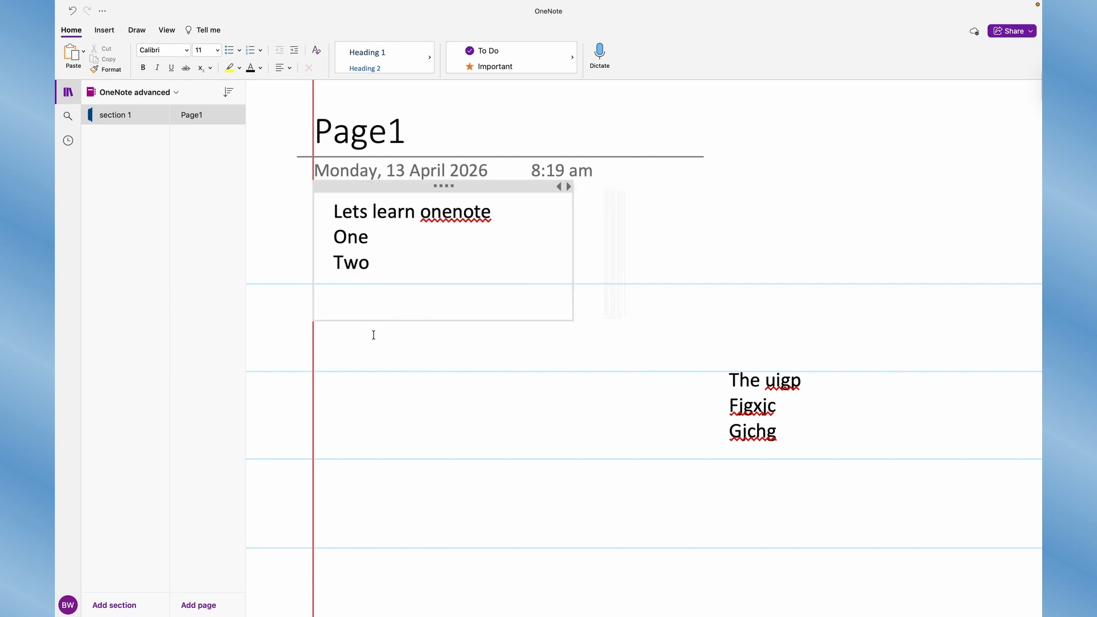
drag(373, 187, 366, 340)
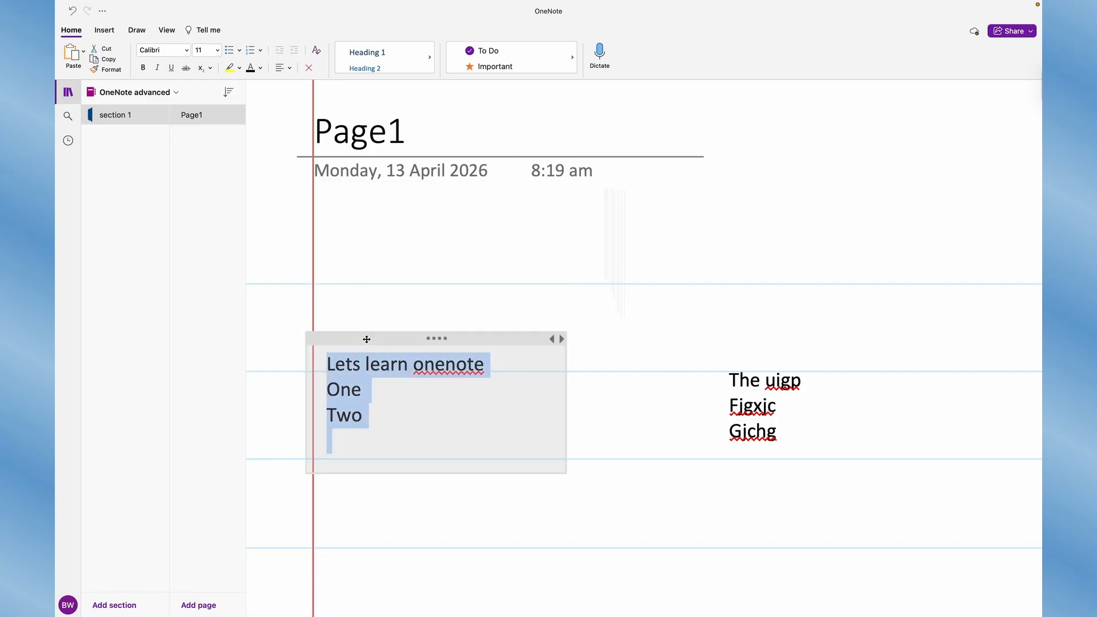
click(626, 311)
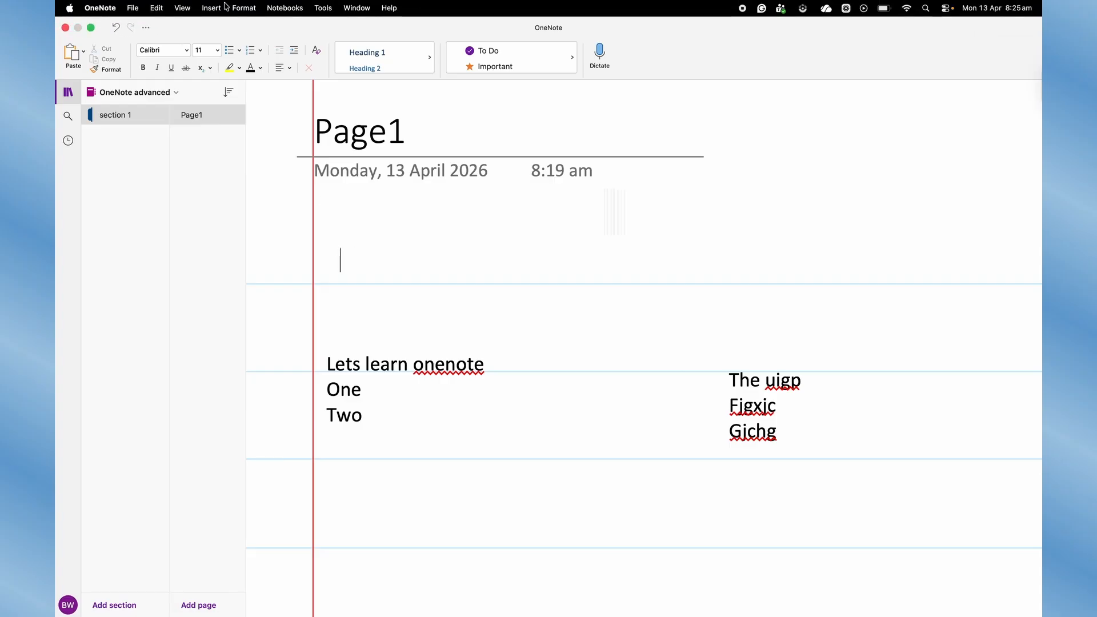
- Try the Medium Grid paper style on Page1, and switch the page background to dark and back to light
click(183, 7)
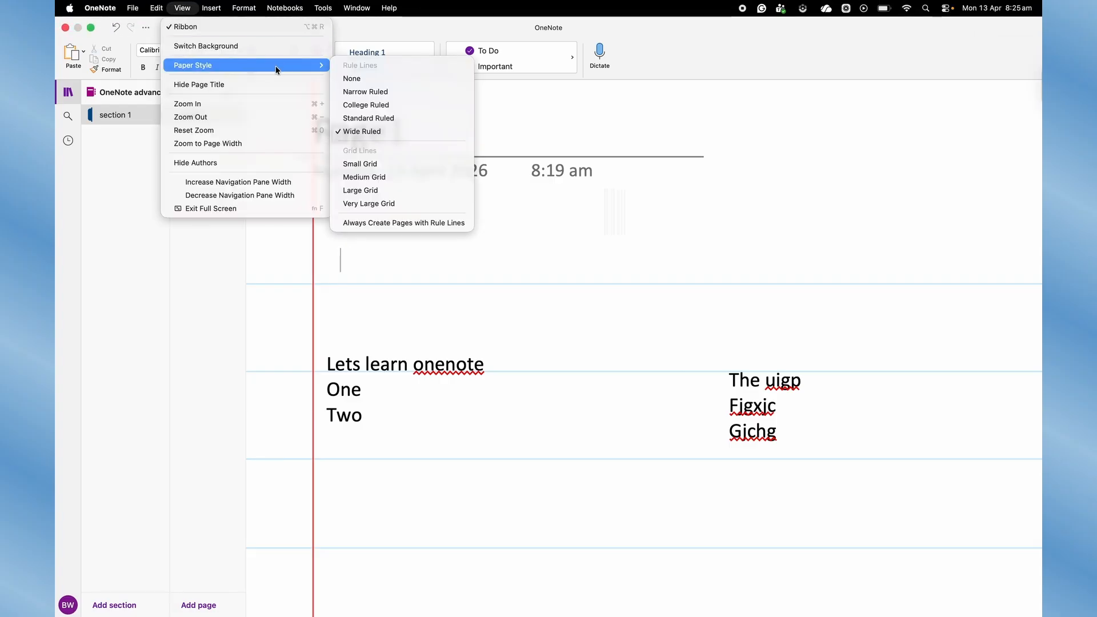
click(375, 173)
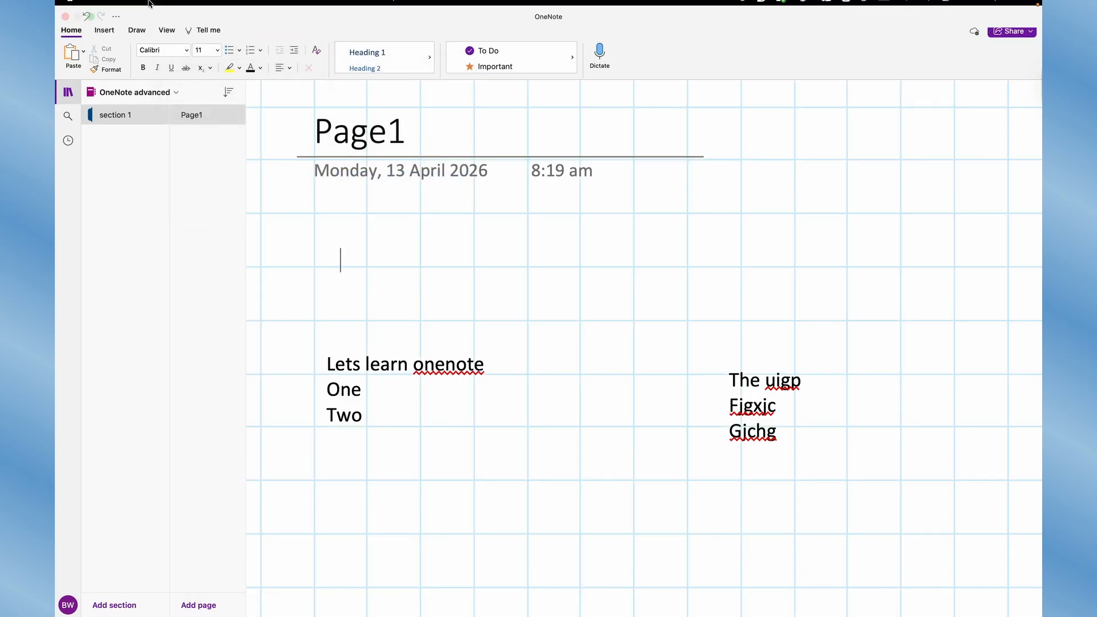
click(183, 8)
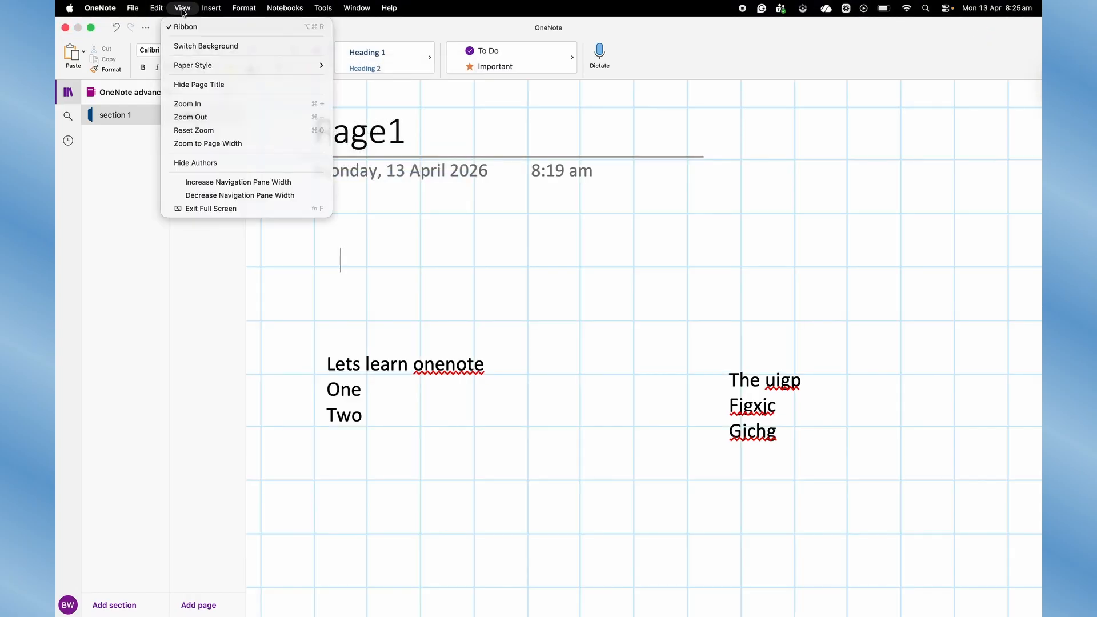
click(238, 46)
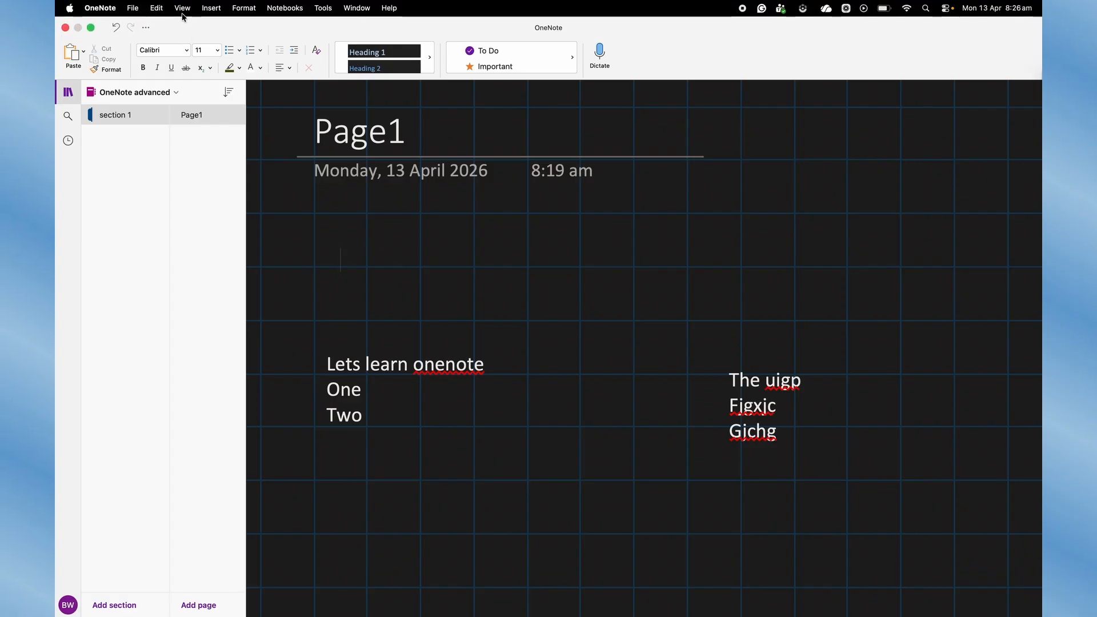
click(182, 8)
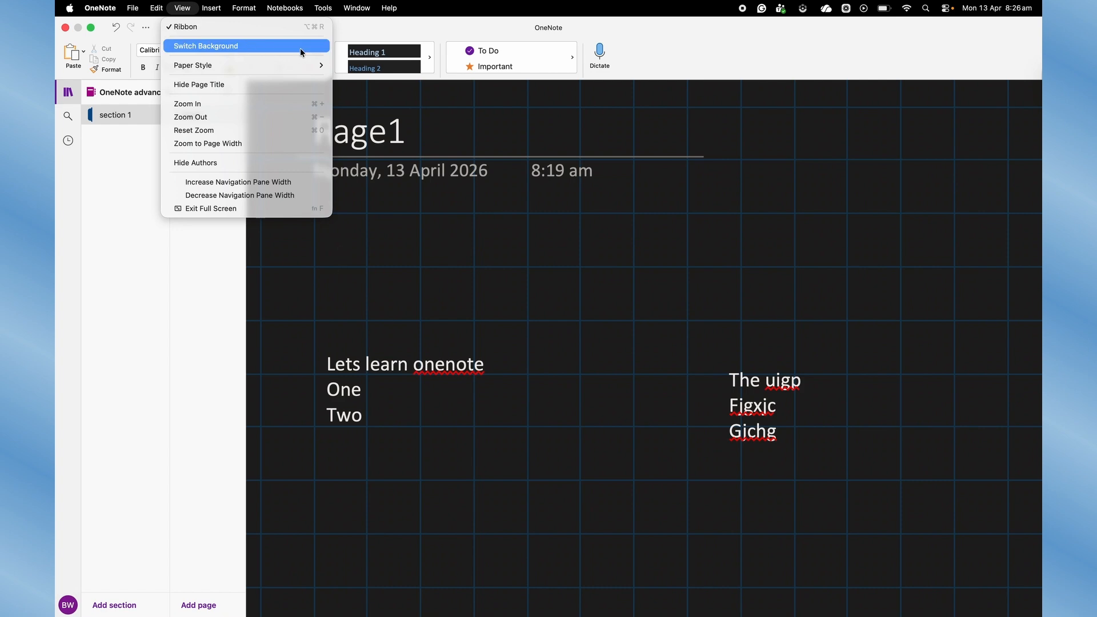
click(300, 48)
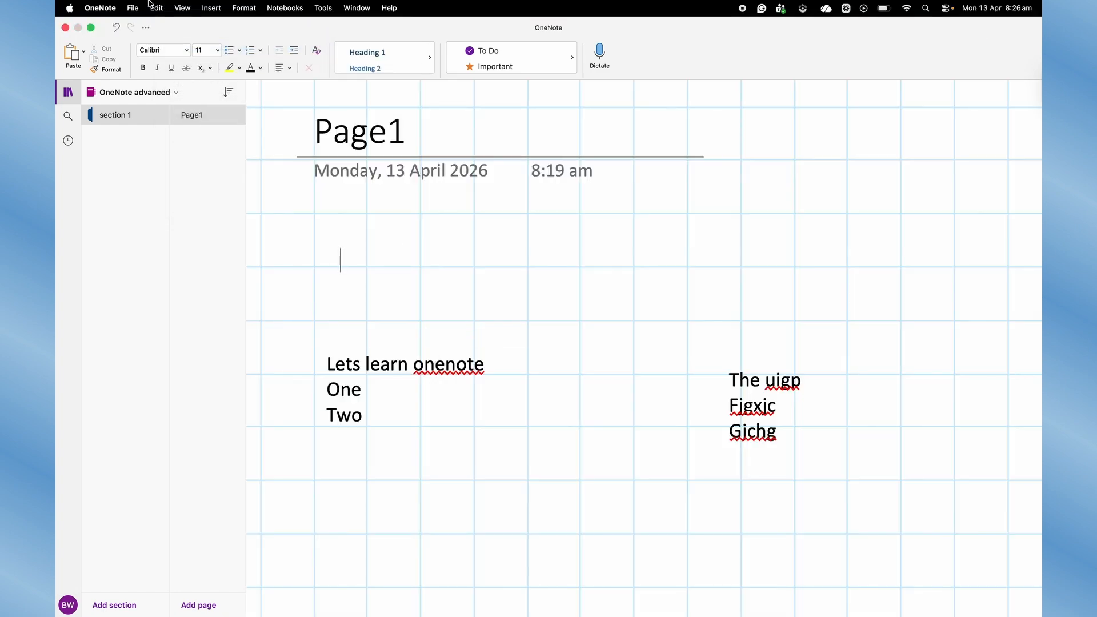
- Change the paper style of Page1 from the grid back to Wide Ruled lines
click(182, 8)
mouse_move(285, 70)
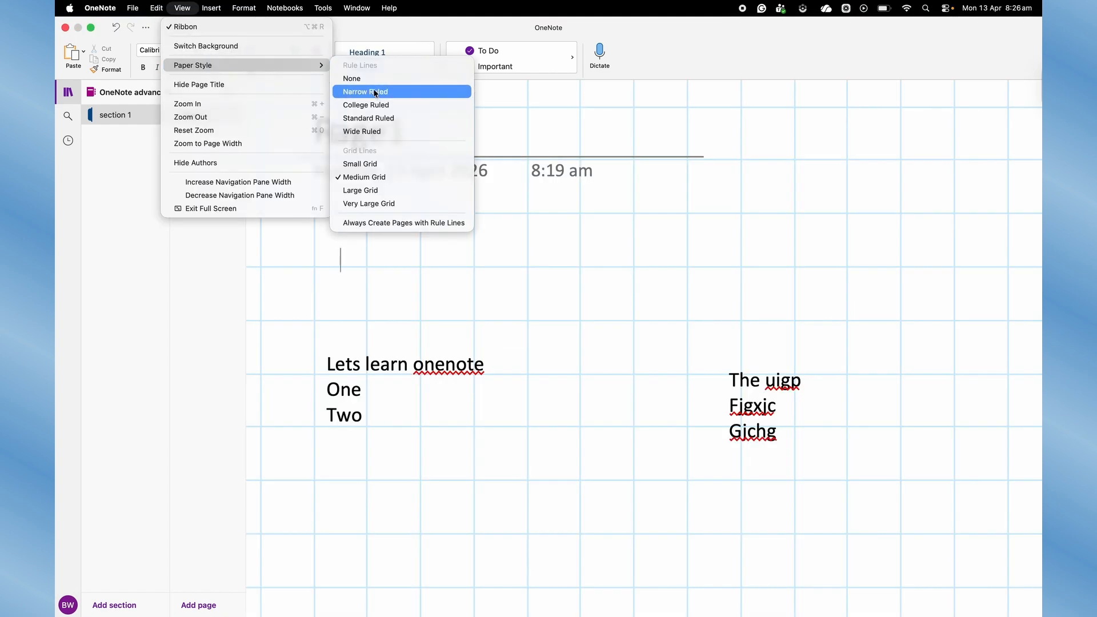
click(374, 131)
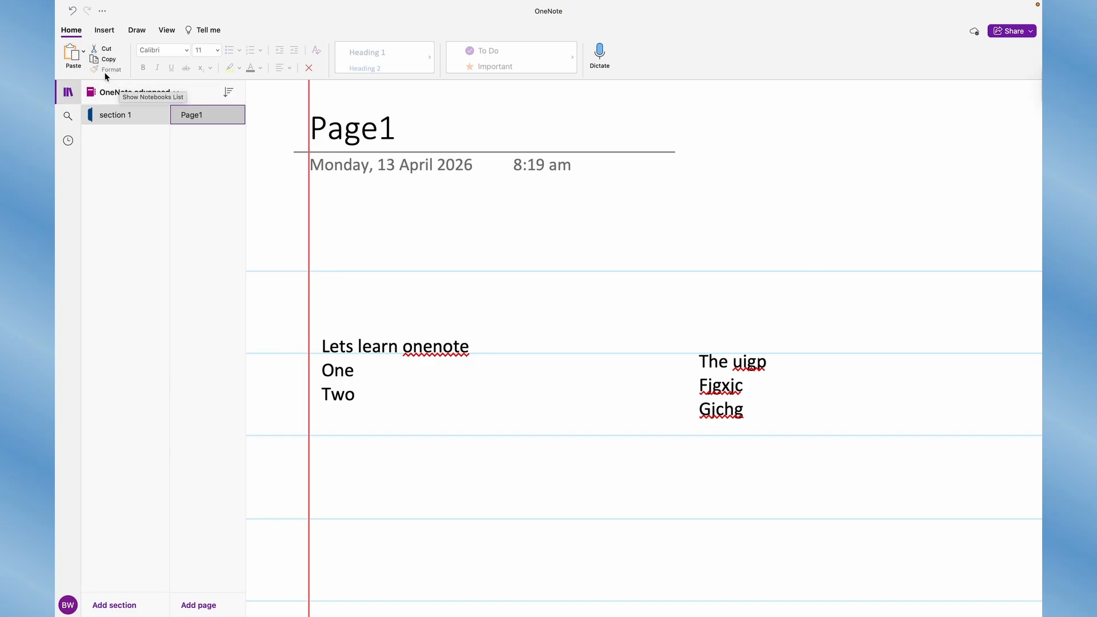
- Move the first note up to the first ruled line and reduce its text to "Lets learn OneNote"
click(412, 346)
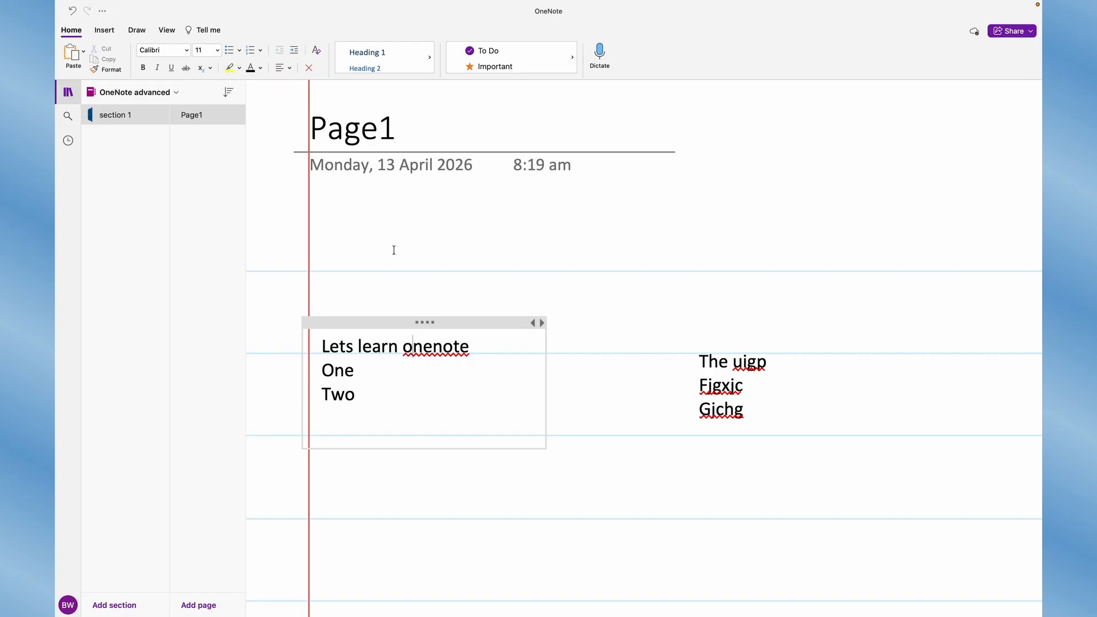
drag(435, 323, 453, 282)
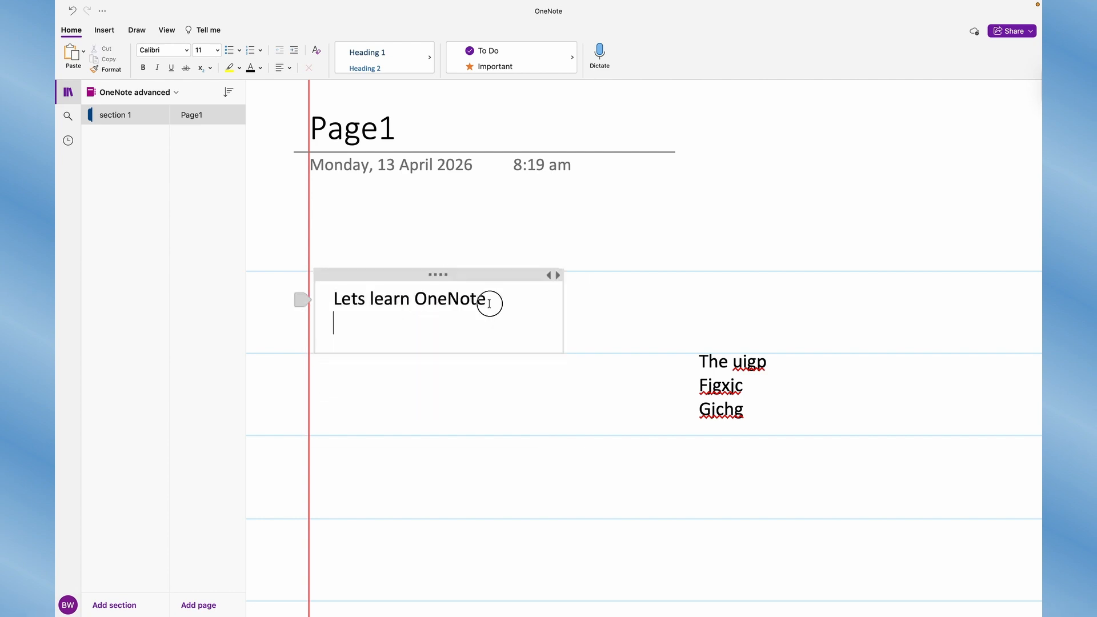
- Make the whole "Lets learn OneNote" line bold
drag(490, 301, 490, 306)
triple_click(489, 307)
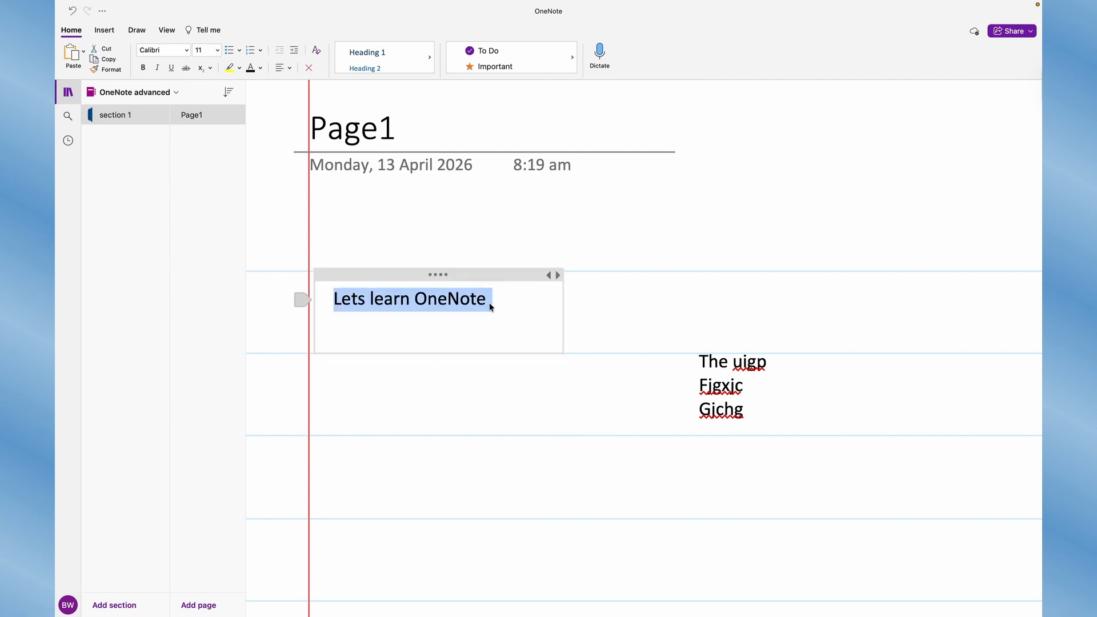
click(143, 68)
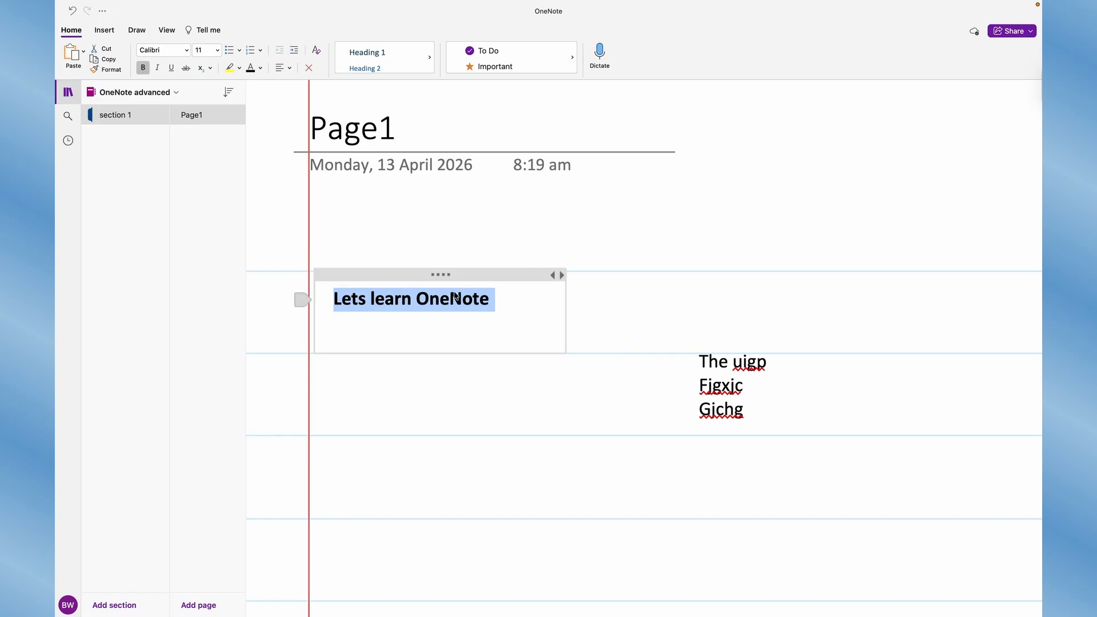
- Apply italic and underline to the bold "Lets learn OneNote" line
click(492, 301)
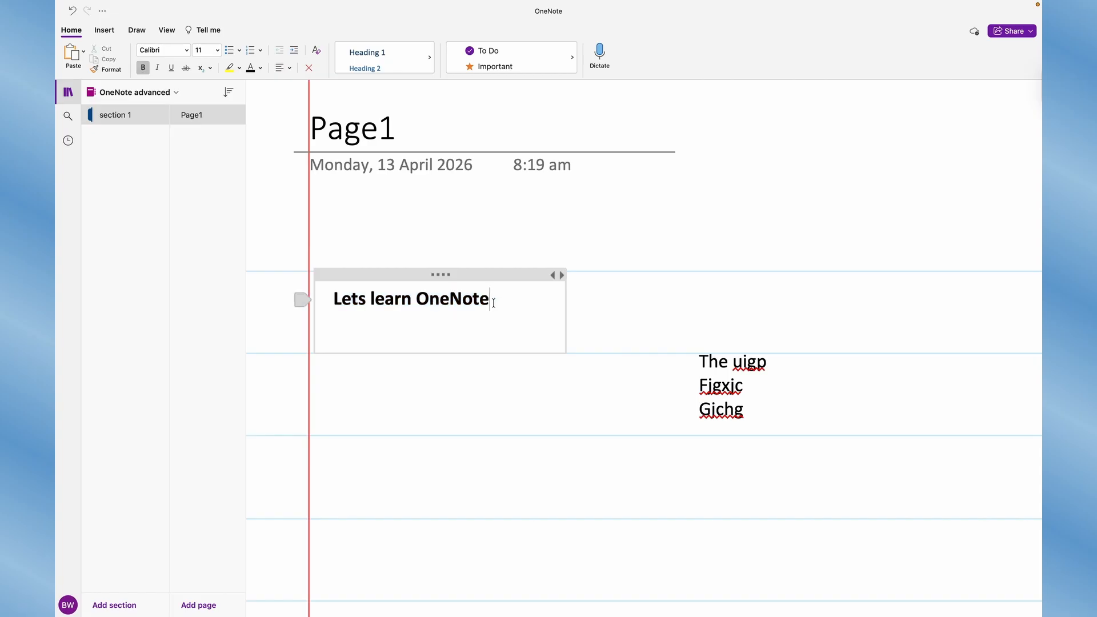
double_click(494, 303)
triple_click(494, 303)
click(157, 68)
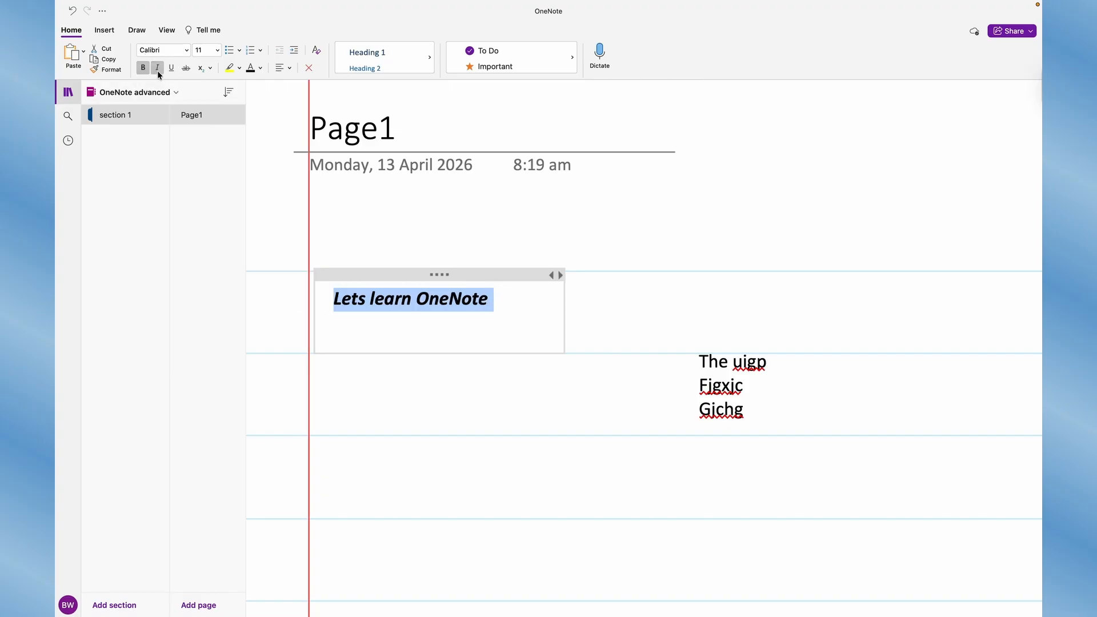
click(172, 69)
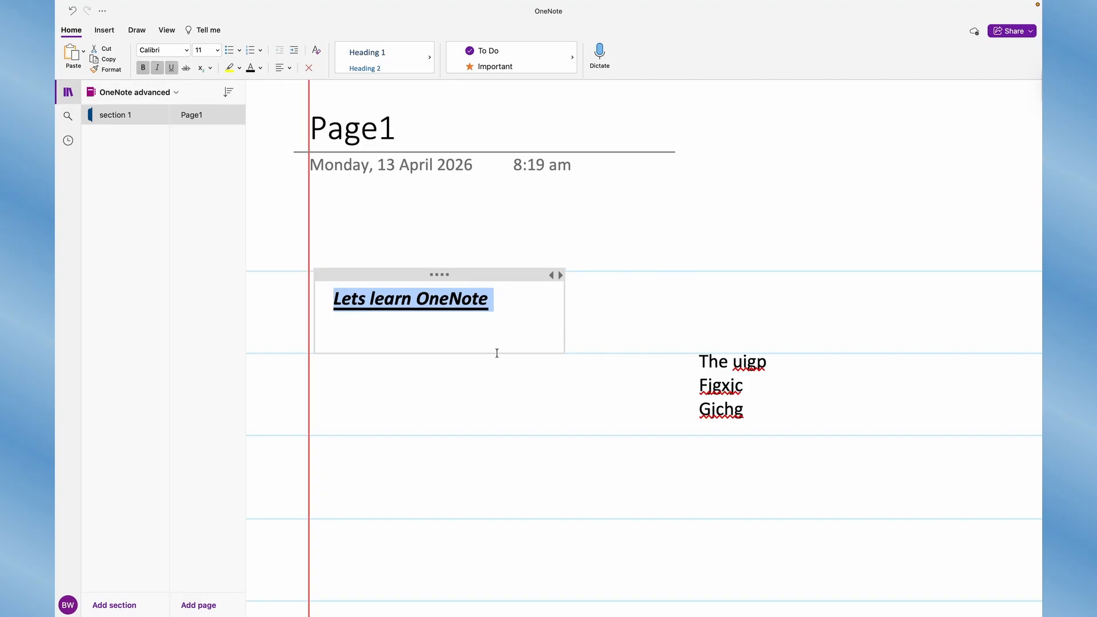
- Try strikethrough on the "Lets learn OneNote" line, and clear its strikethrough, underline and italic formatting
scroll(497, 353, up, 2)
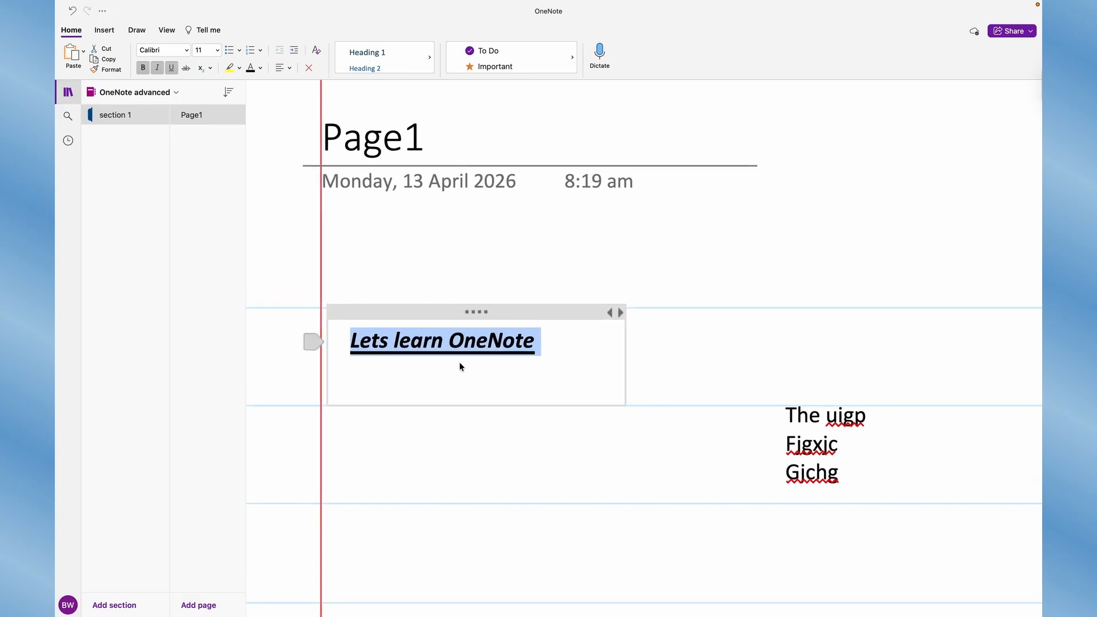
click(186, 68)
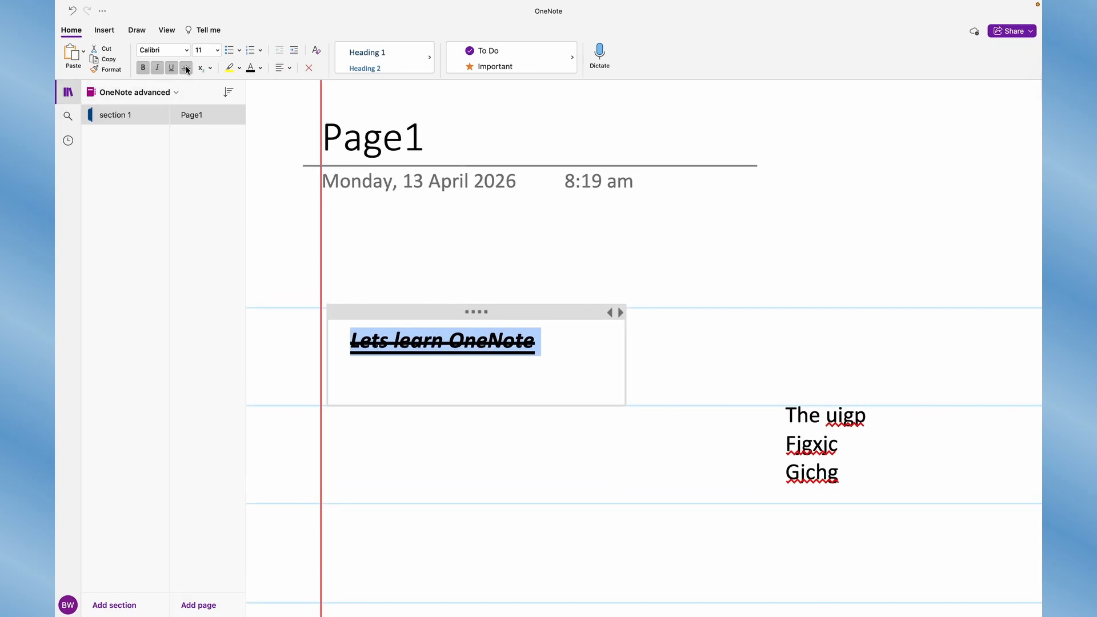
click(187, 68)
click(172, 68)
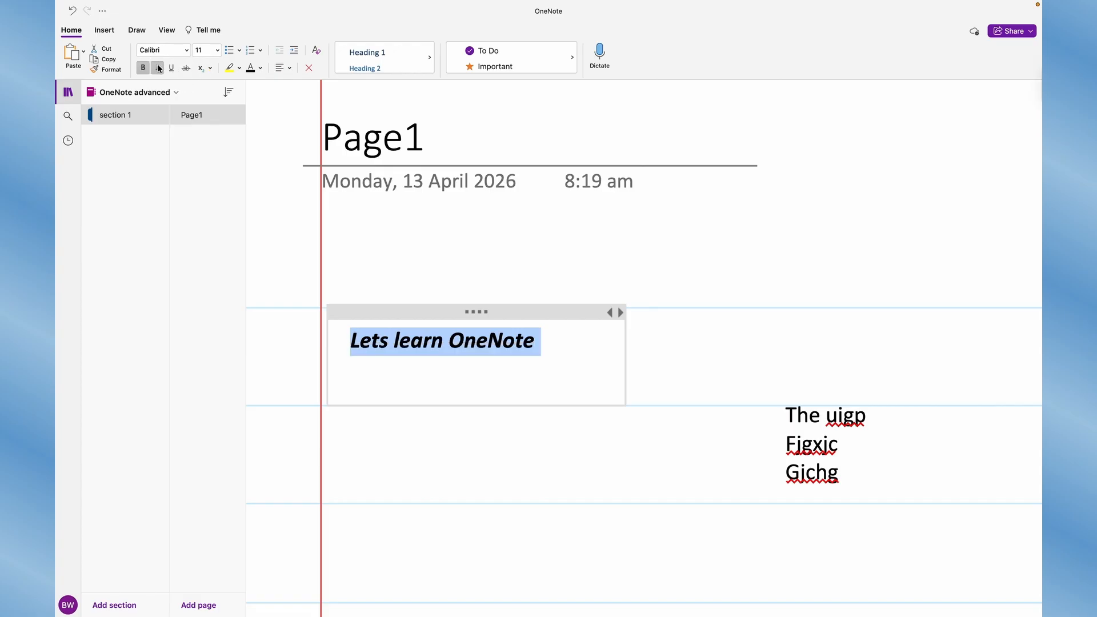
click(157, 68)
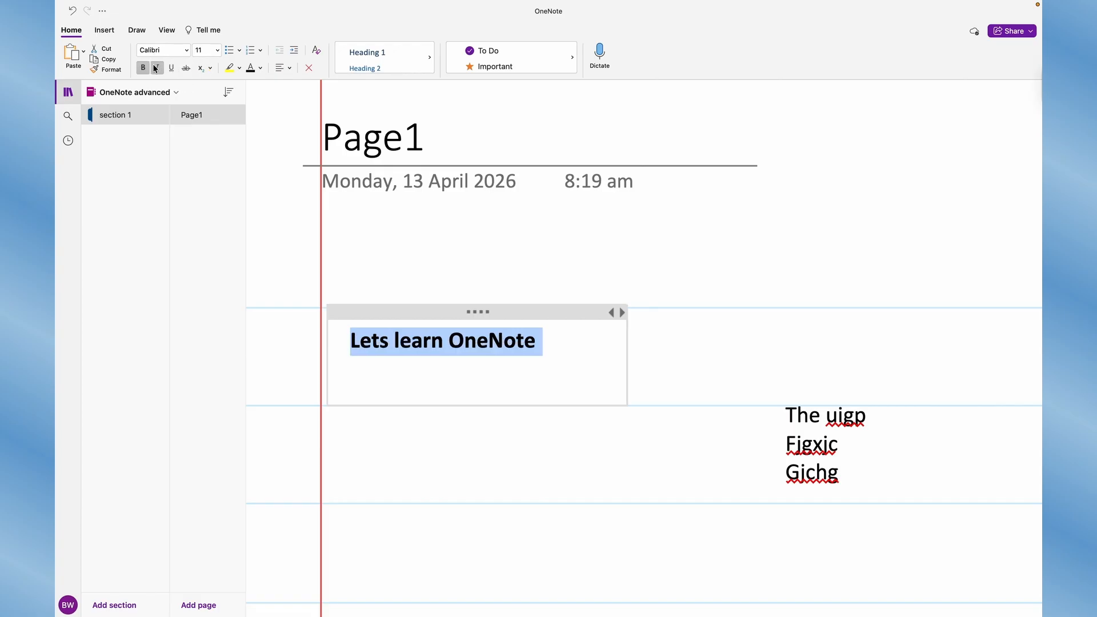
- Try the Aptos font on the "Lets learn OneNote" line, and switch it to Cambria Math
click(187, 51)
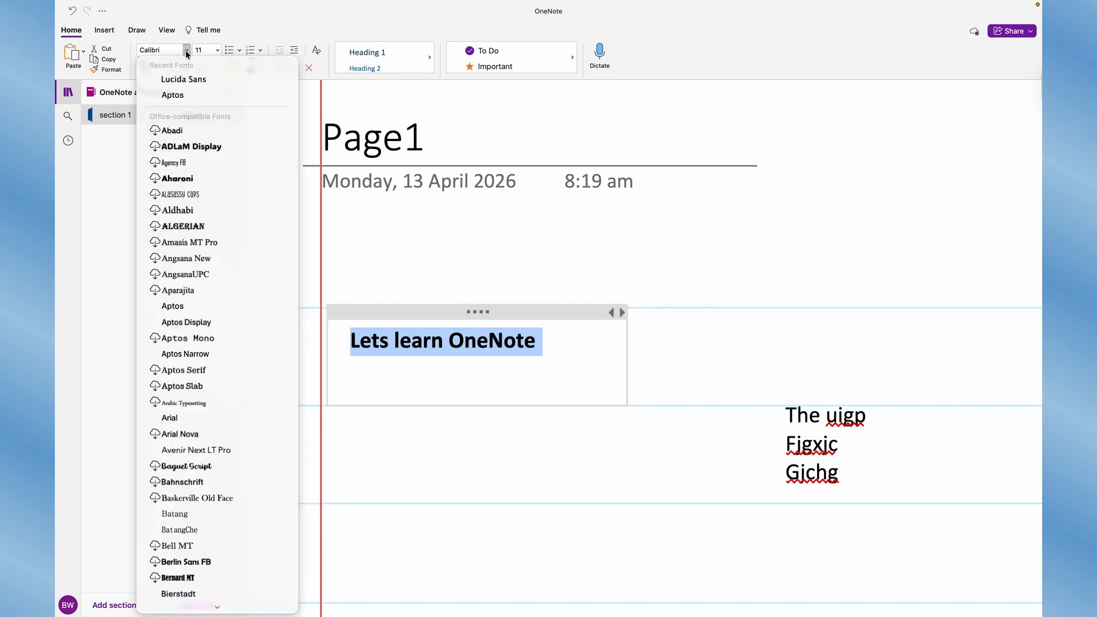
click(183, 308)
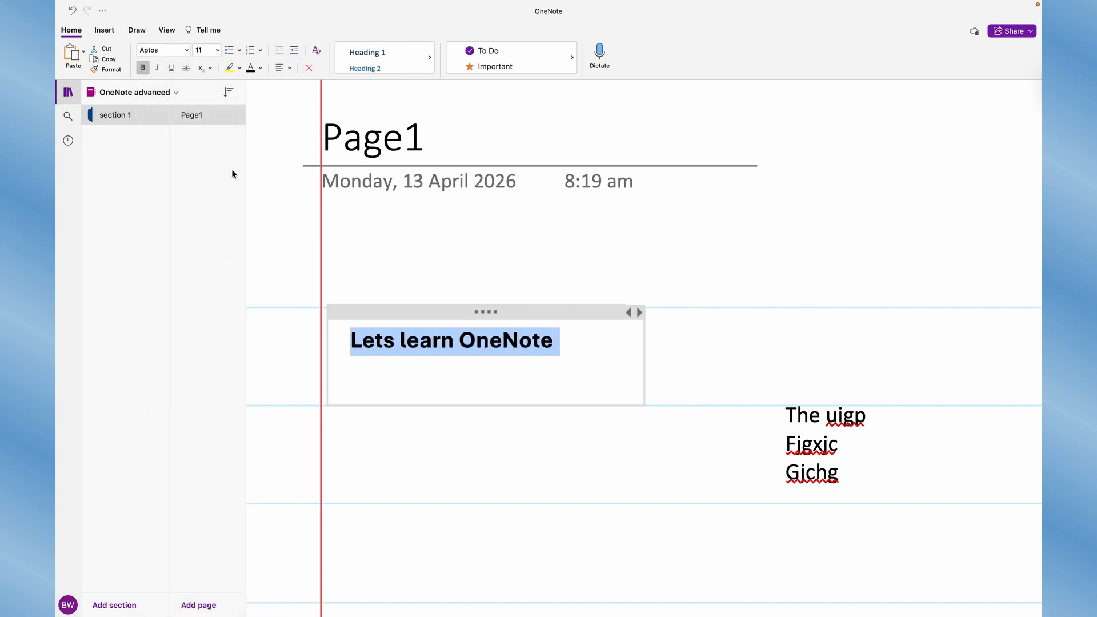
click(186, 52)
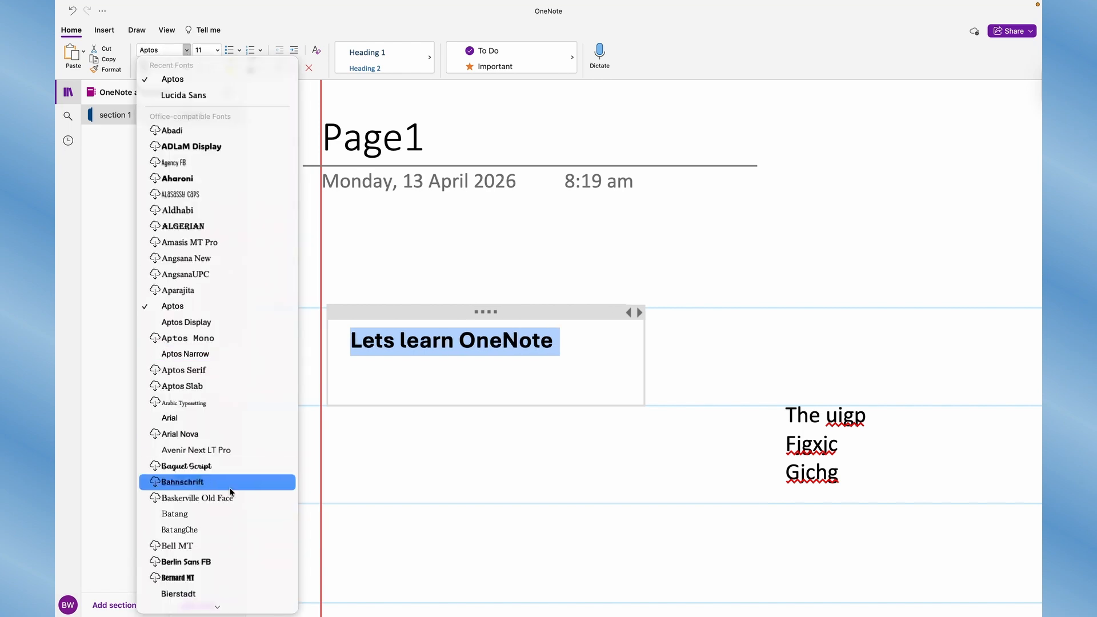
scroll(205, 558, down, 5)
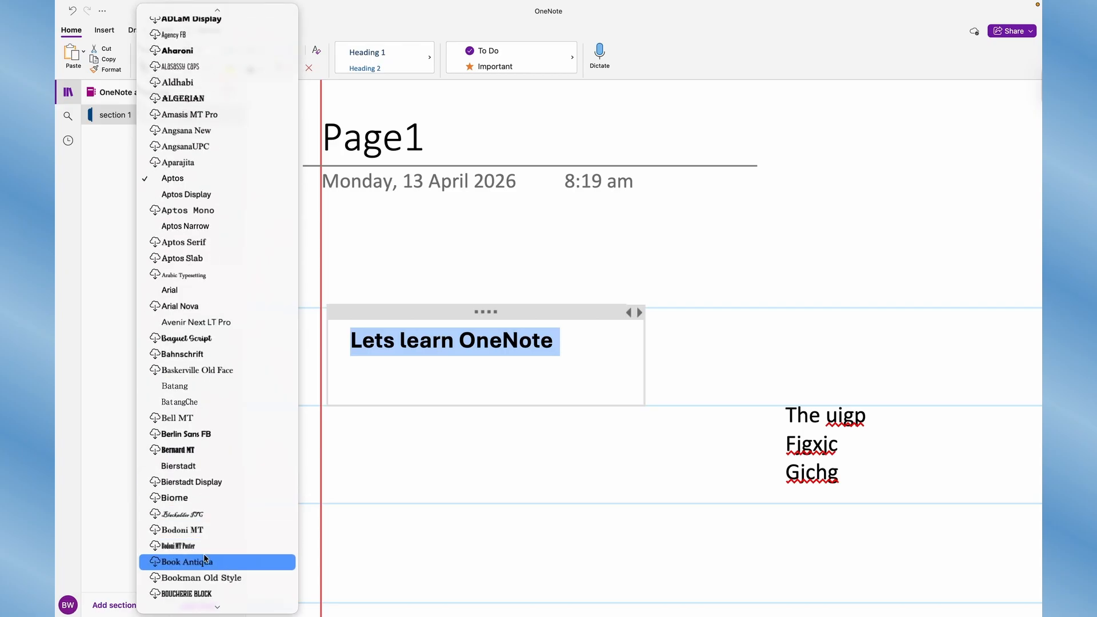
scroll(205, 558, down, 3)
click(204, 557)
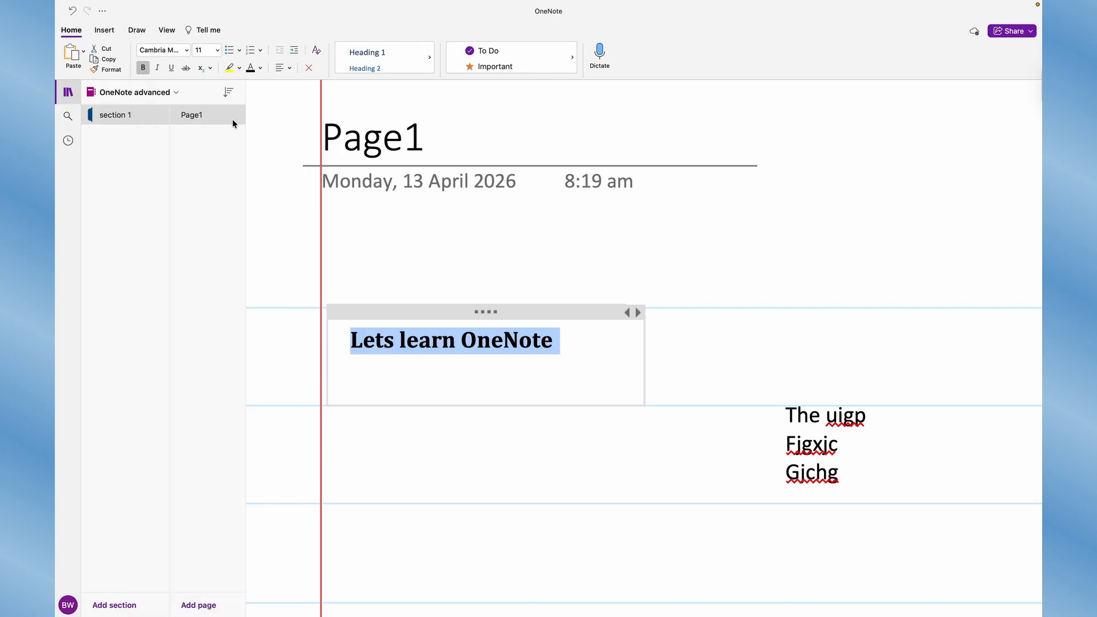
- Try font size 18 on the "Lets learn OneNote" line, and settle on size 16
click(216, 51)
click(210, 200)
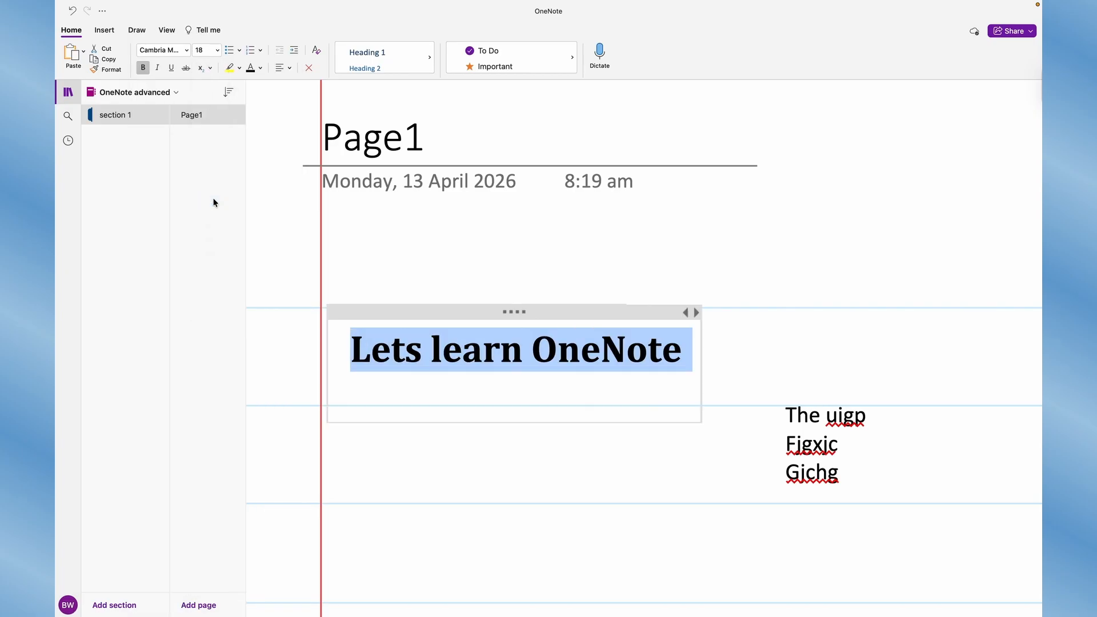
click(218, 50)
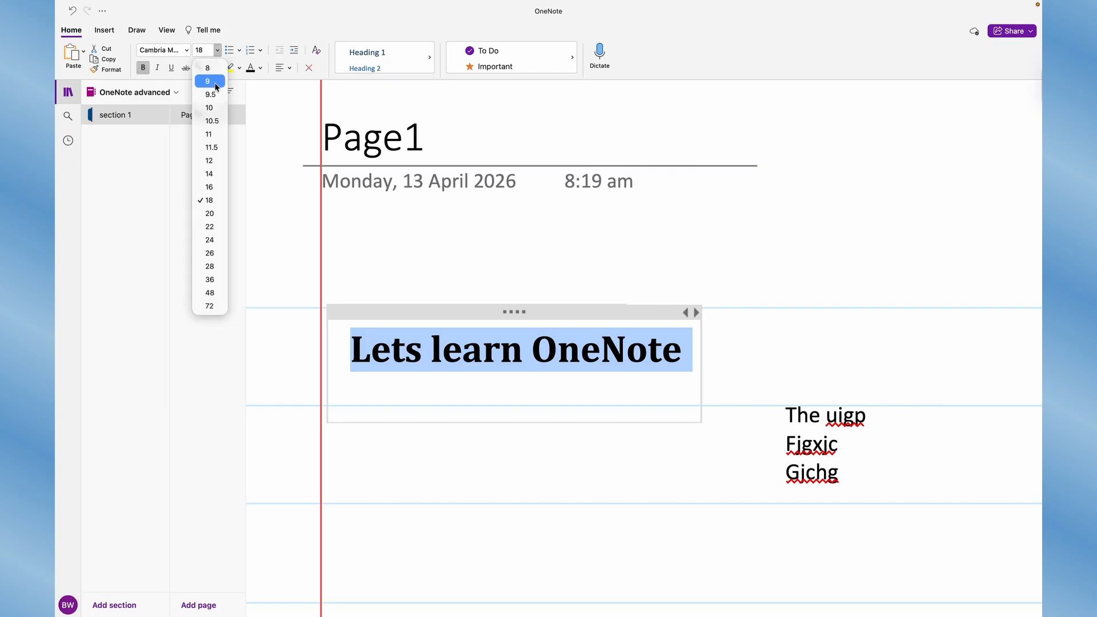
click(215, 187)
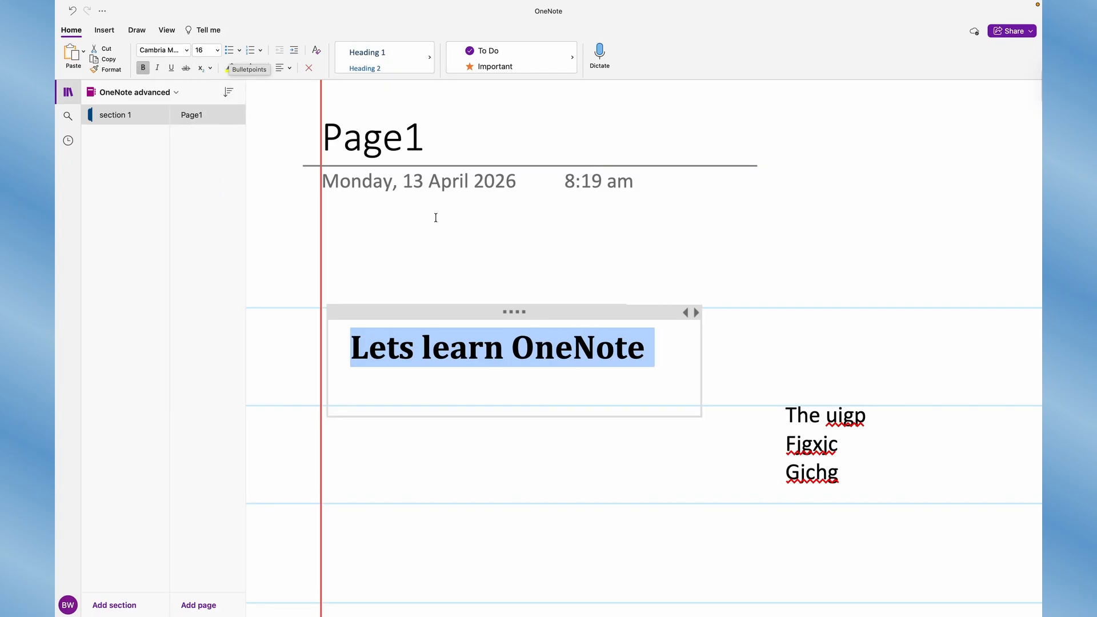
- Start a bulleted list on the empty line below "Lets learn OneNote", using the solid triangle bullet style
click(372, 377)
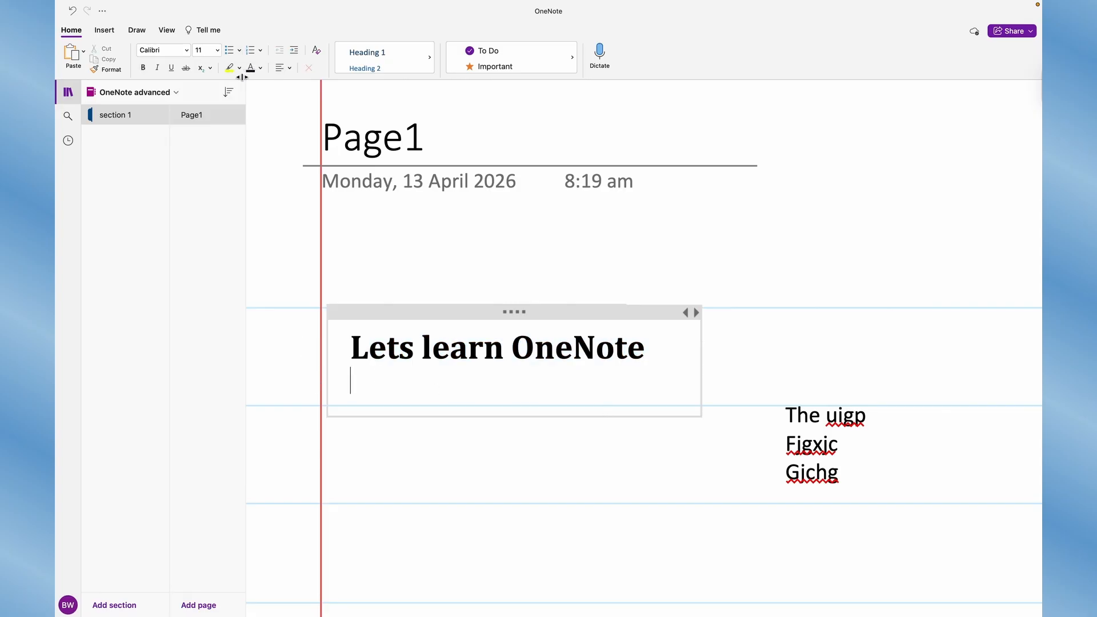
click(229, 51)
click(228, 51)
click(228, 52)
click(238, 51)
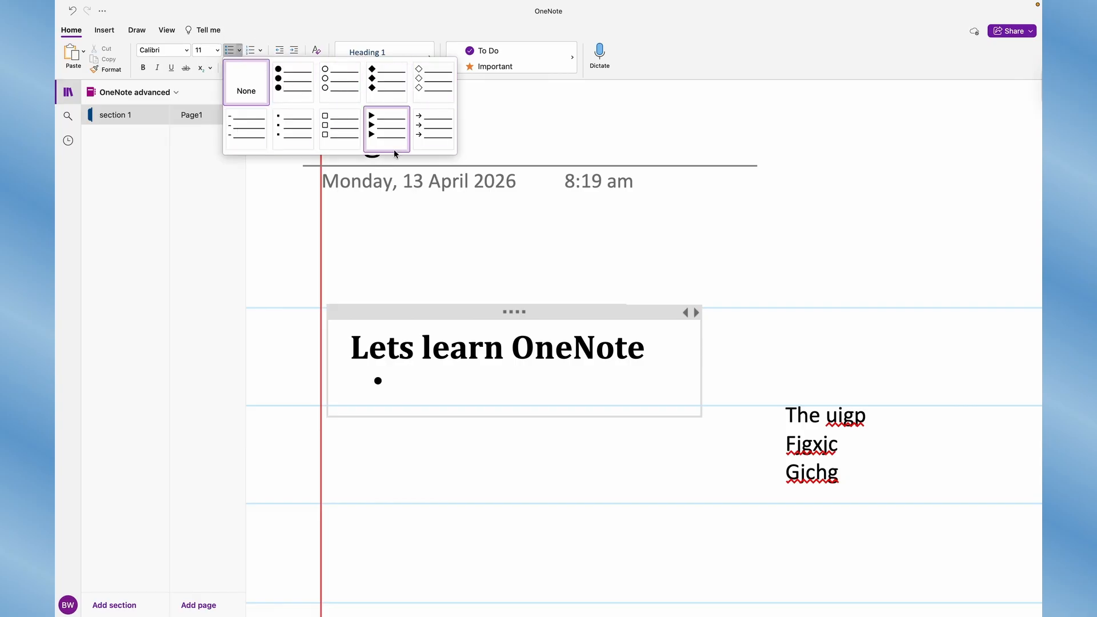
click(386, 130)
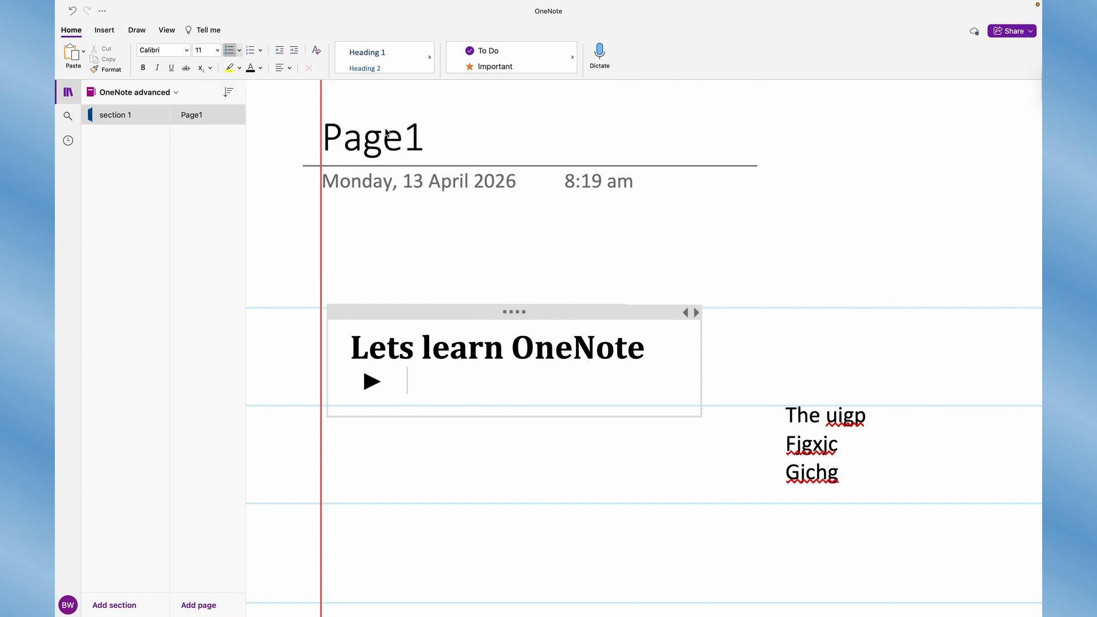
- Turn the bulleted line below "Lets learn OneNote" into a numbered list with uppercase Roman numerals (I., II., III.)
click(248, 52)
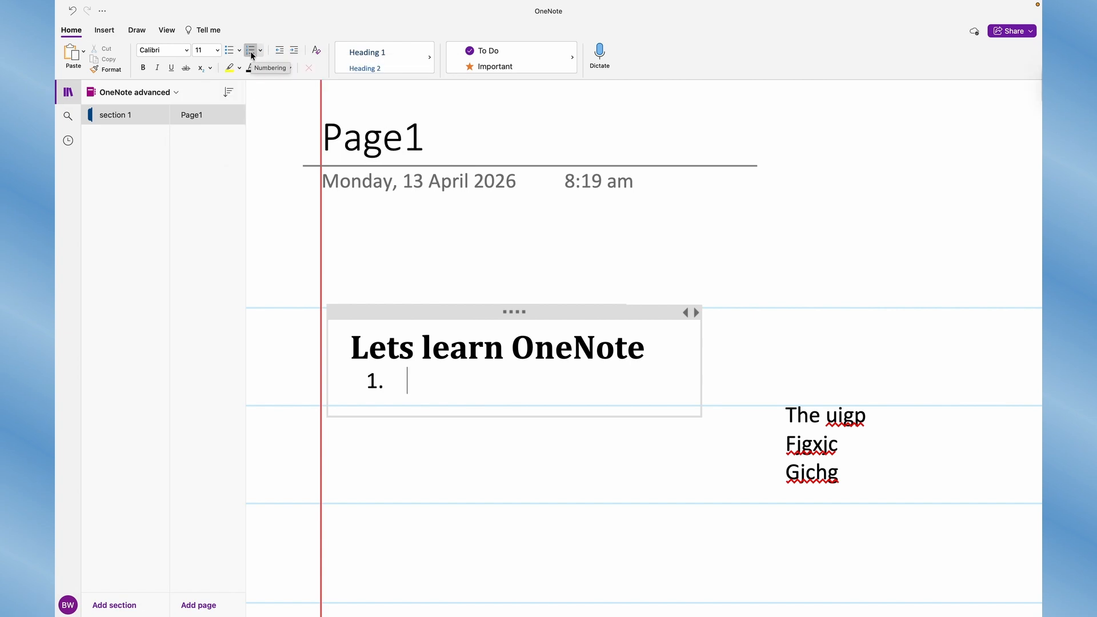
click(261, 51)
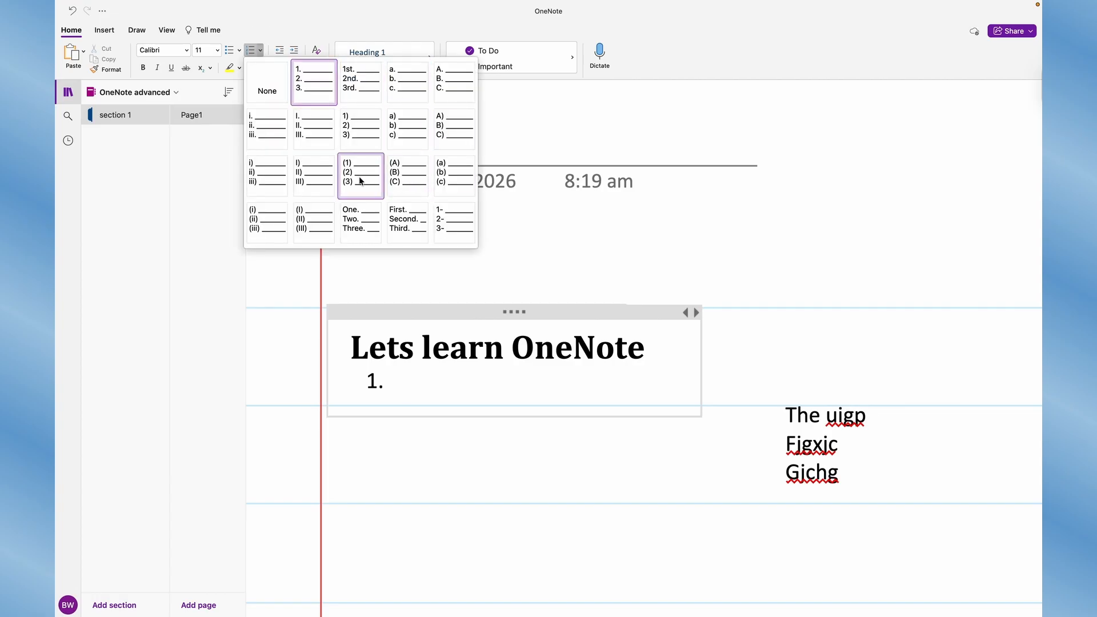
click(315, 131)
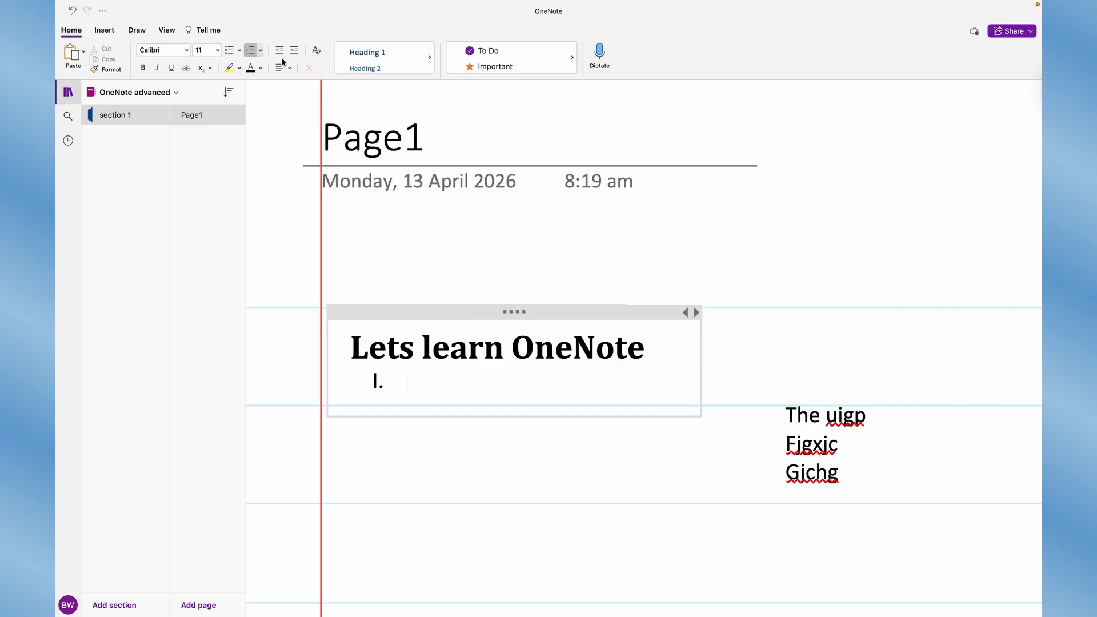
- Enter "Hello world" as the first list item and indent it to a deeper level
text(Hello world)
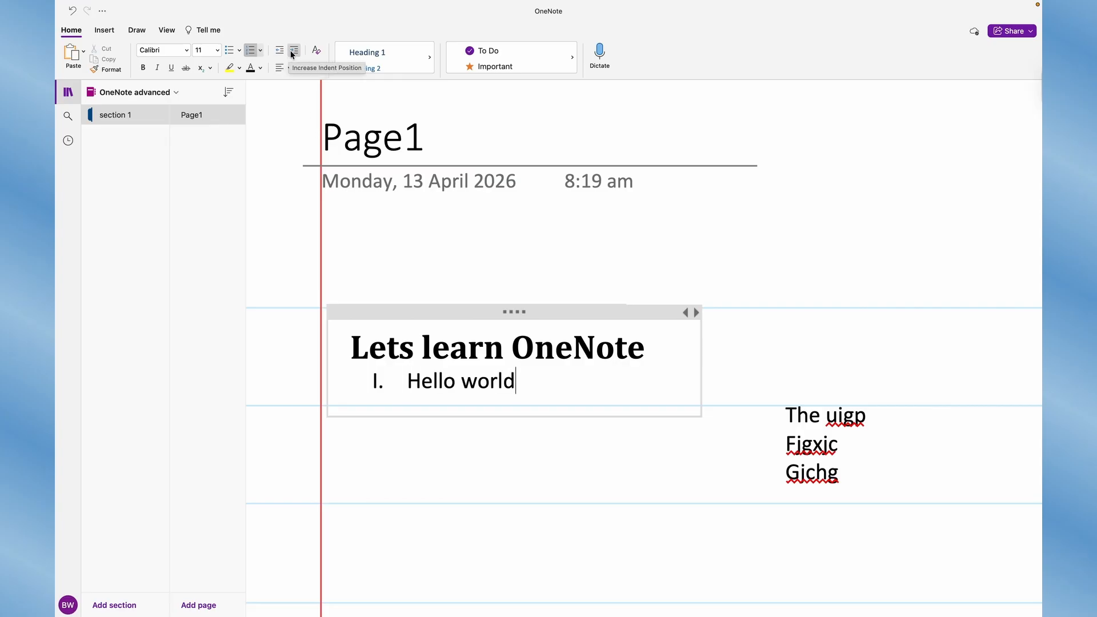
click(408, 382)
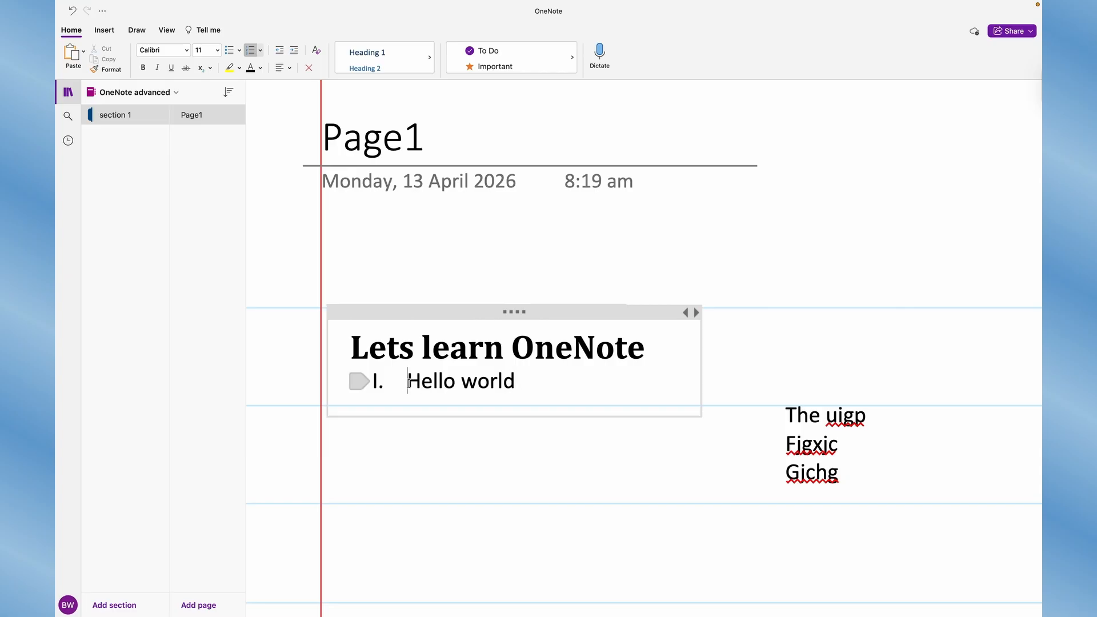
key(Tab)
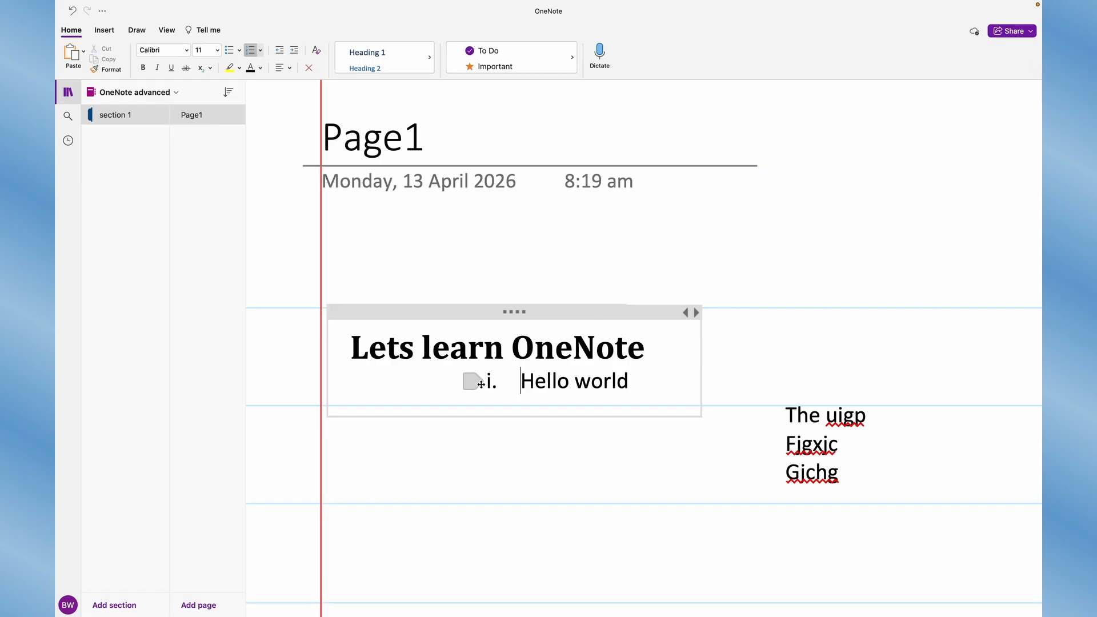
- Clear all formatting from the "Hello world" line and from the "Lets learn OneNote" line
click(318, 56)
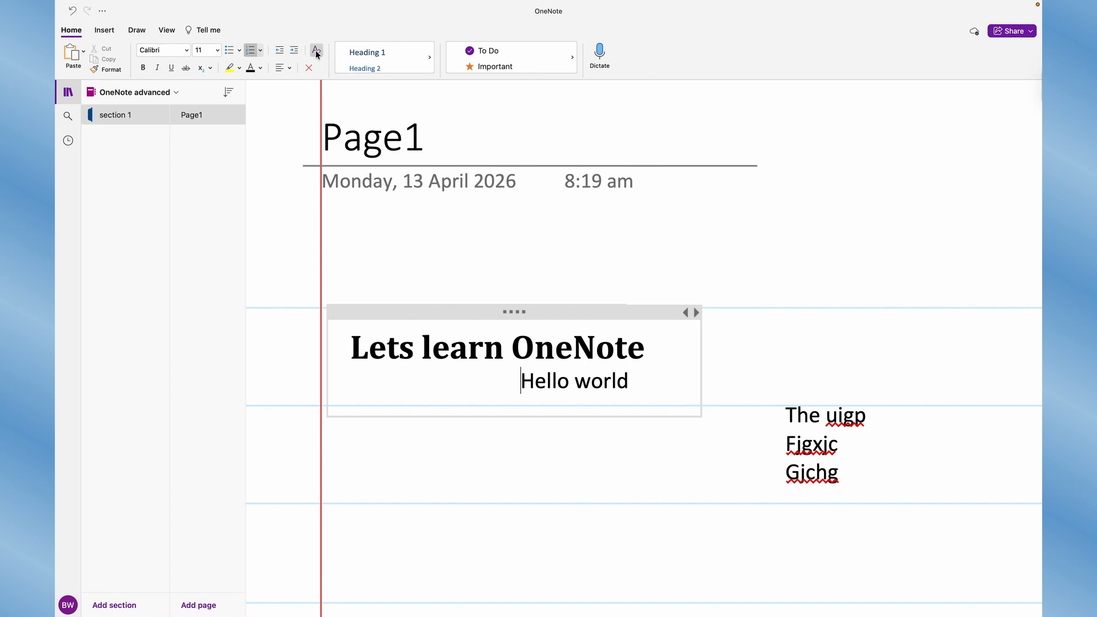
click(432, 341)
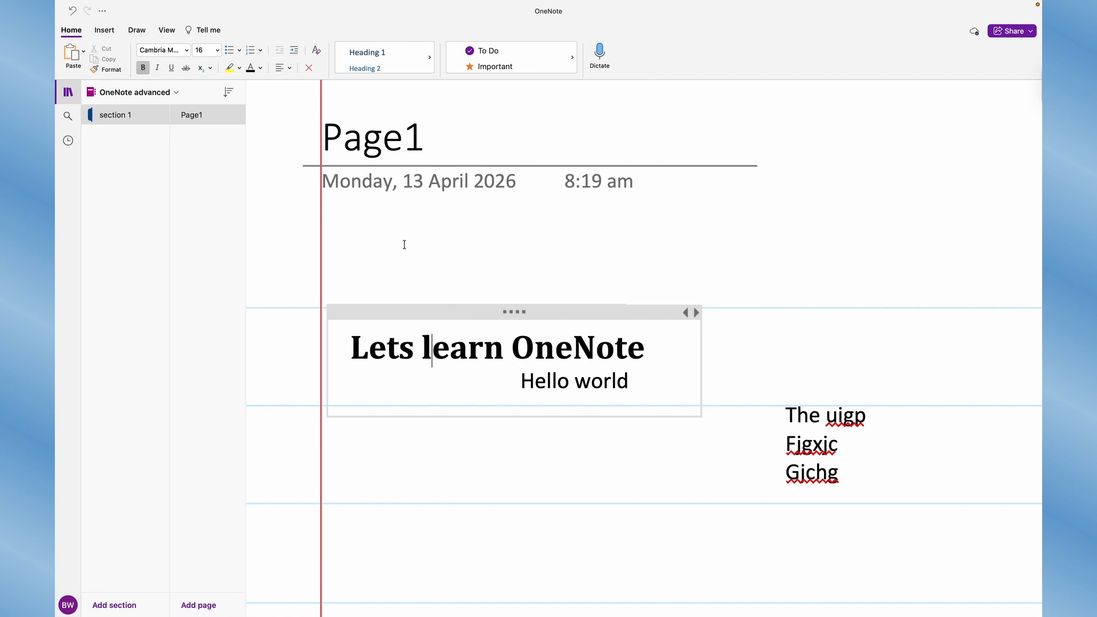
click(316, 51)
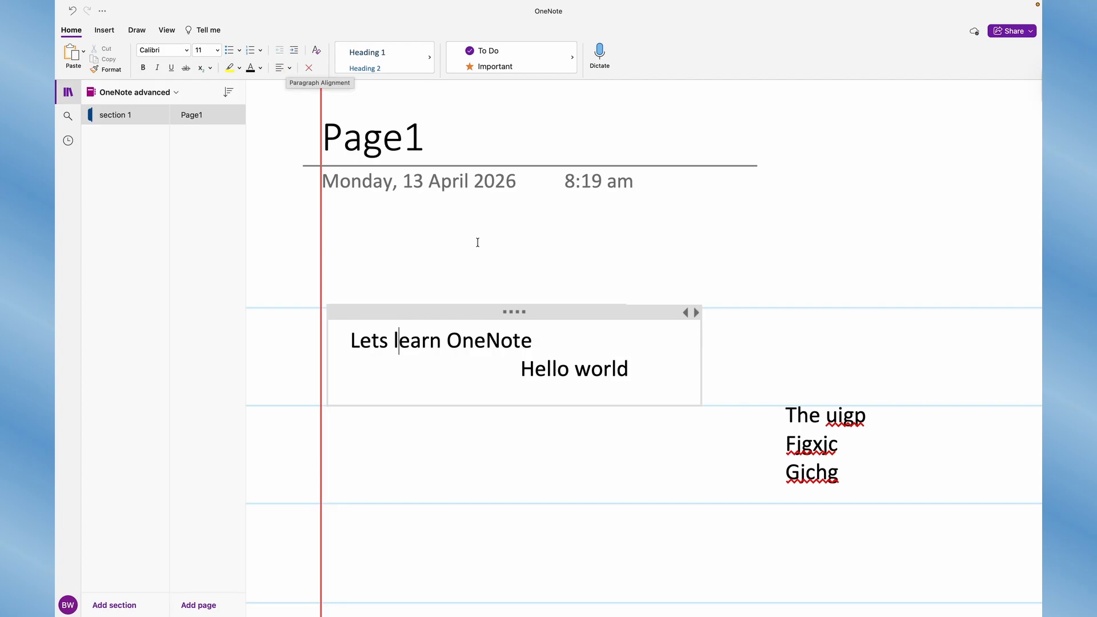
- Try centre and right alignment on both lines of the note, and return them to left alignment
triple_click(537, 343)
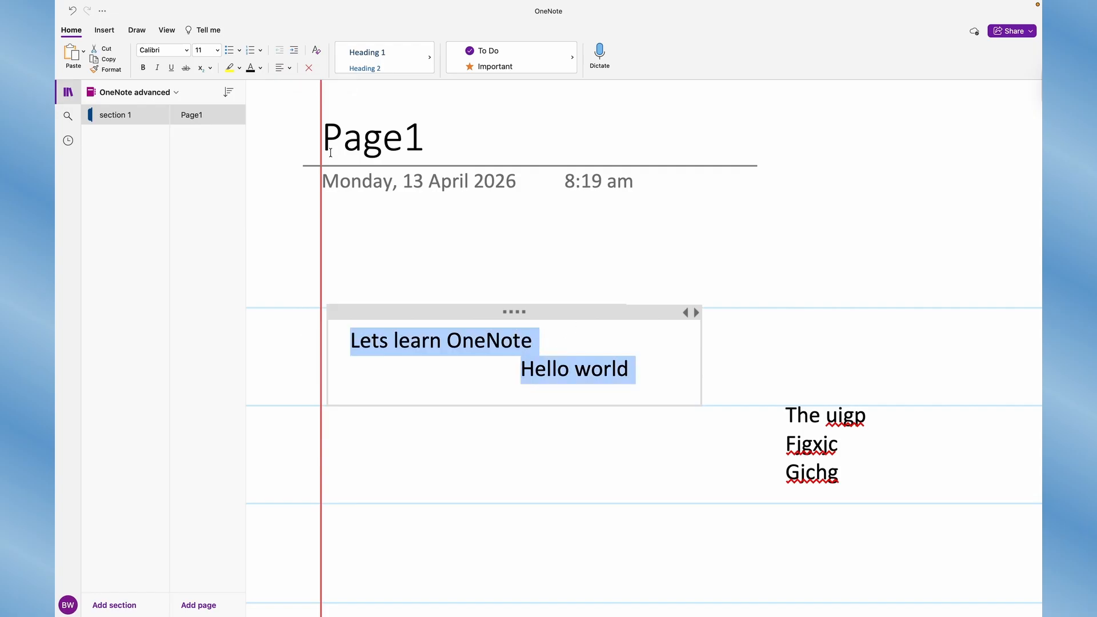
click(290, 69)
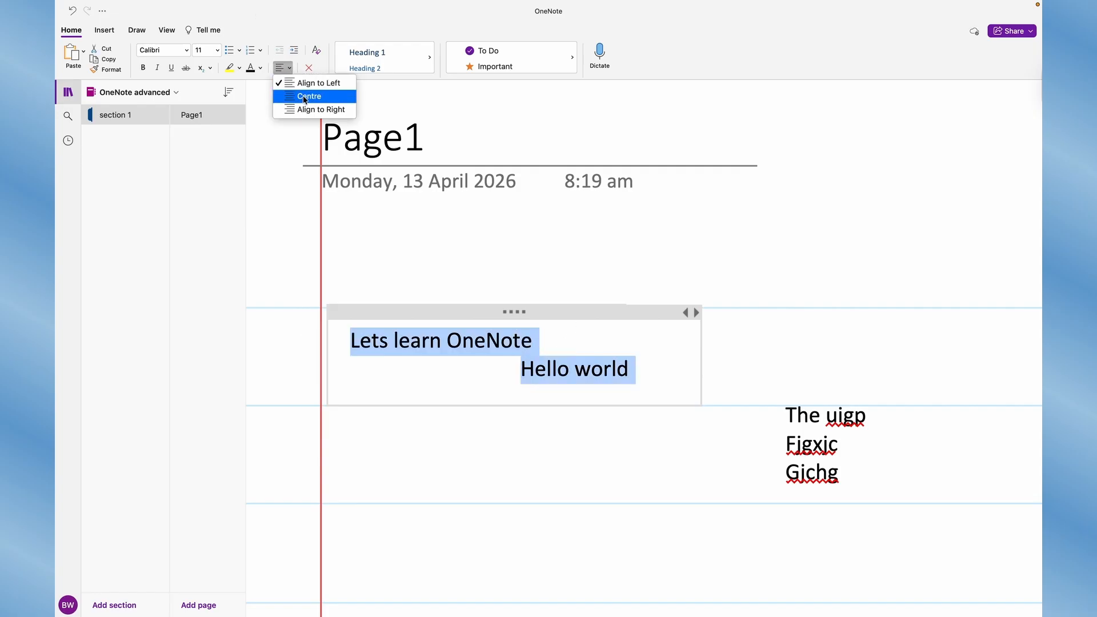
click(304, 96)
click(279, 67)
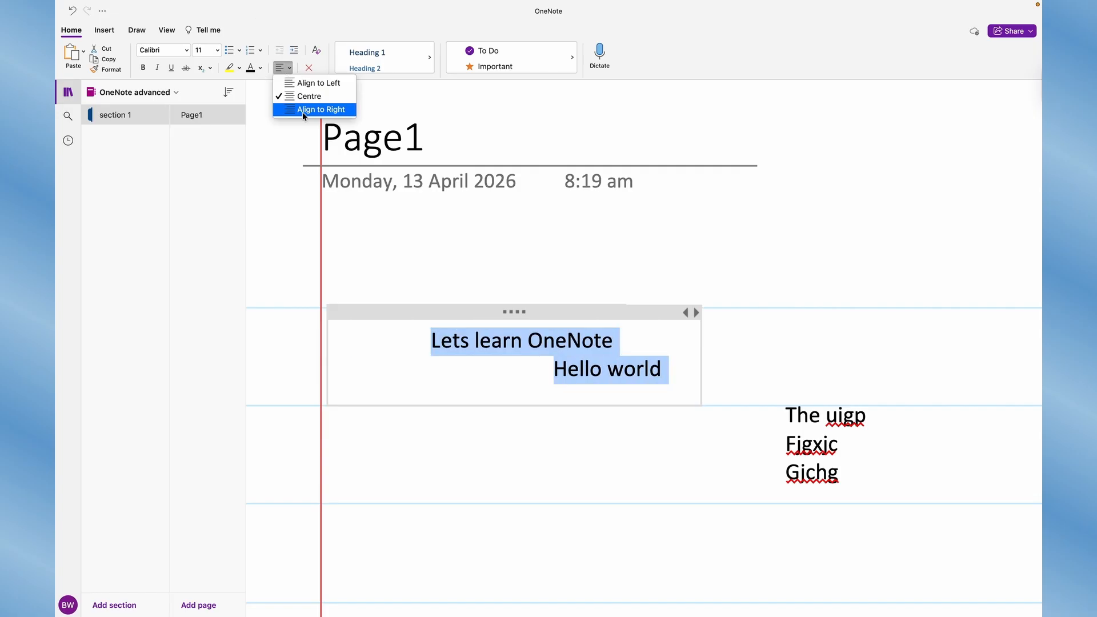
click(302, 112)
click(290, 68)
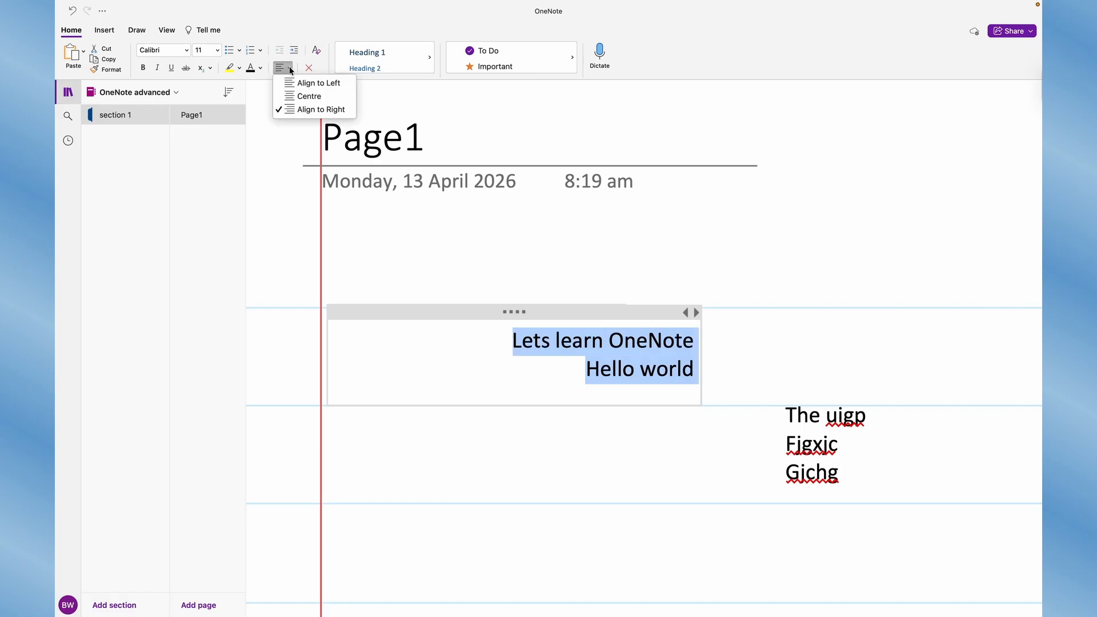
click(298, 83)
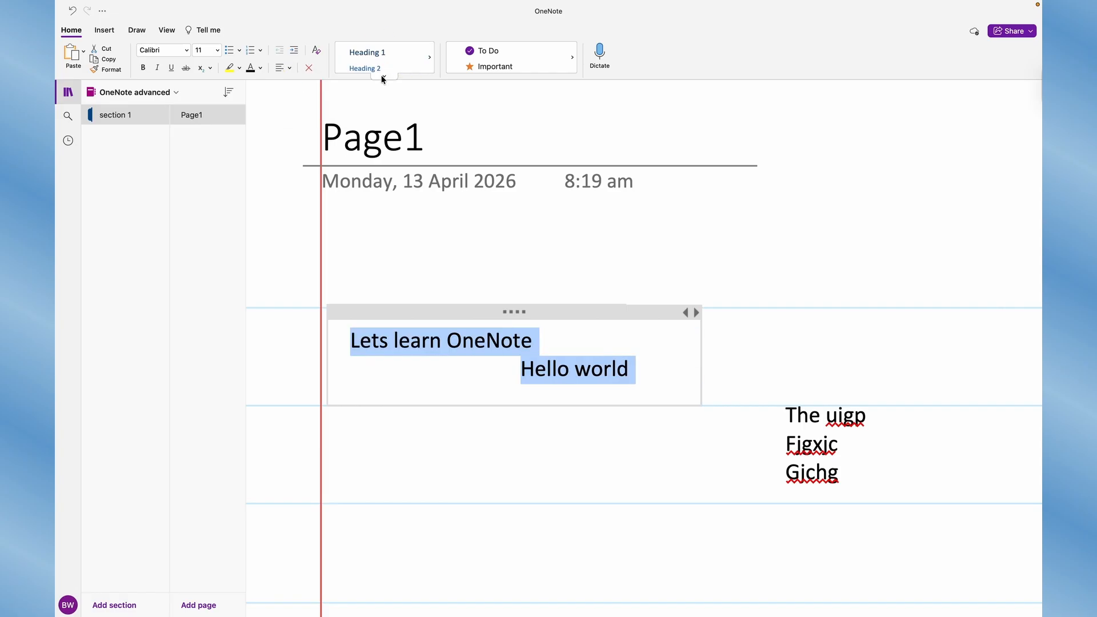
- Apply the Heading 2 style to both the "Lets learn OneNote" and "Hello world" lines
click(381, 75)
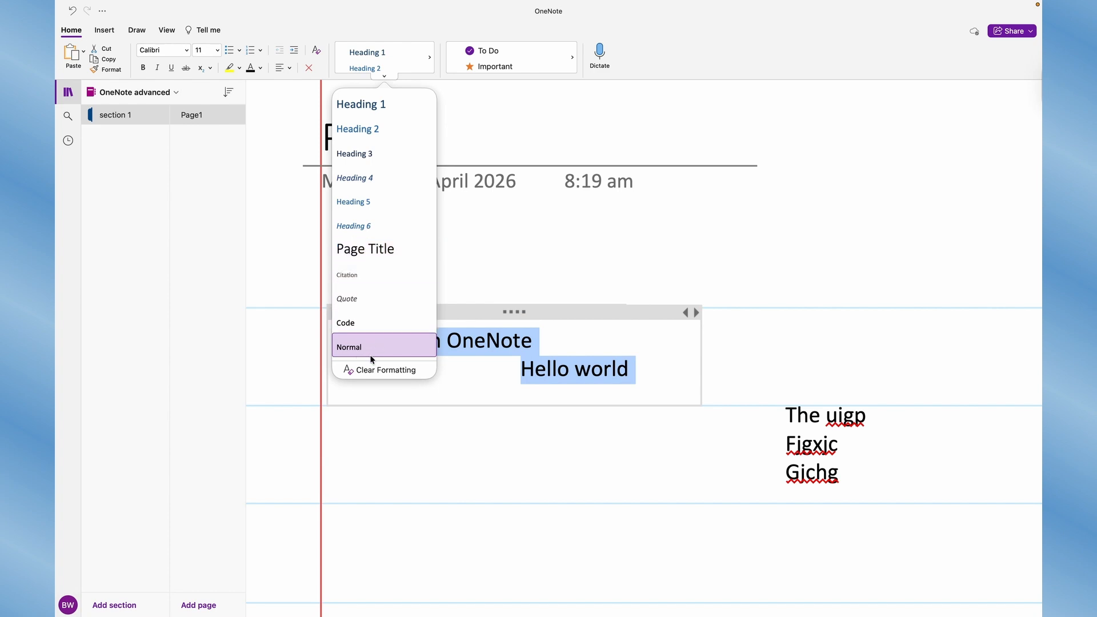
click(560, 342)
click(560, 341)
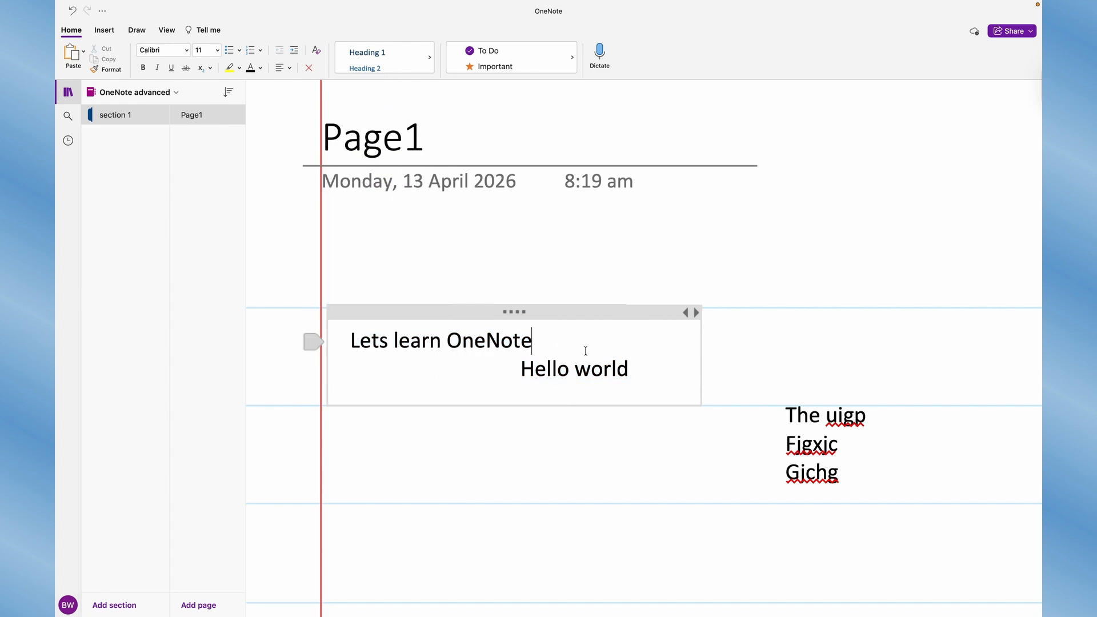
triple_click(533, 338)
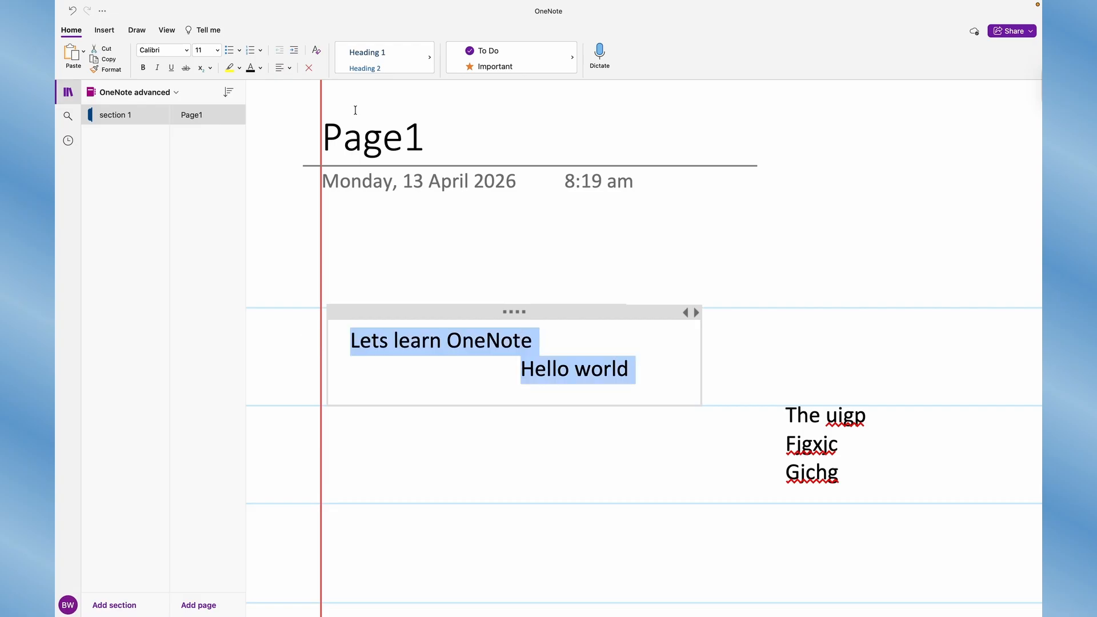
click(431, 57)
click(383, 77)
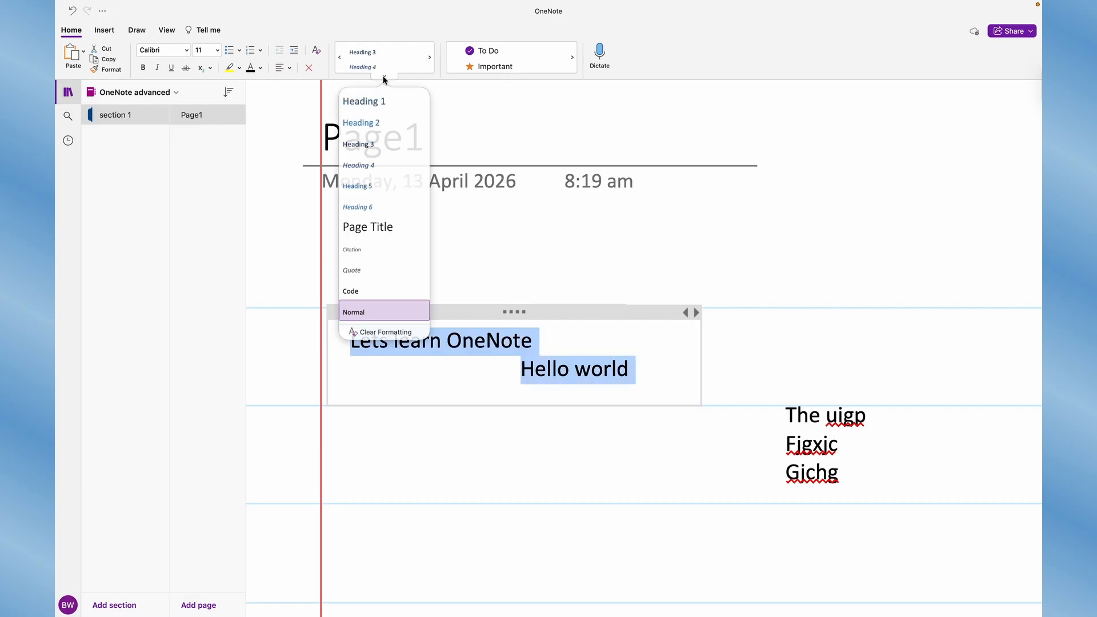
click(369, 110)
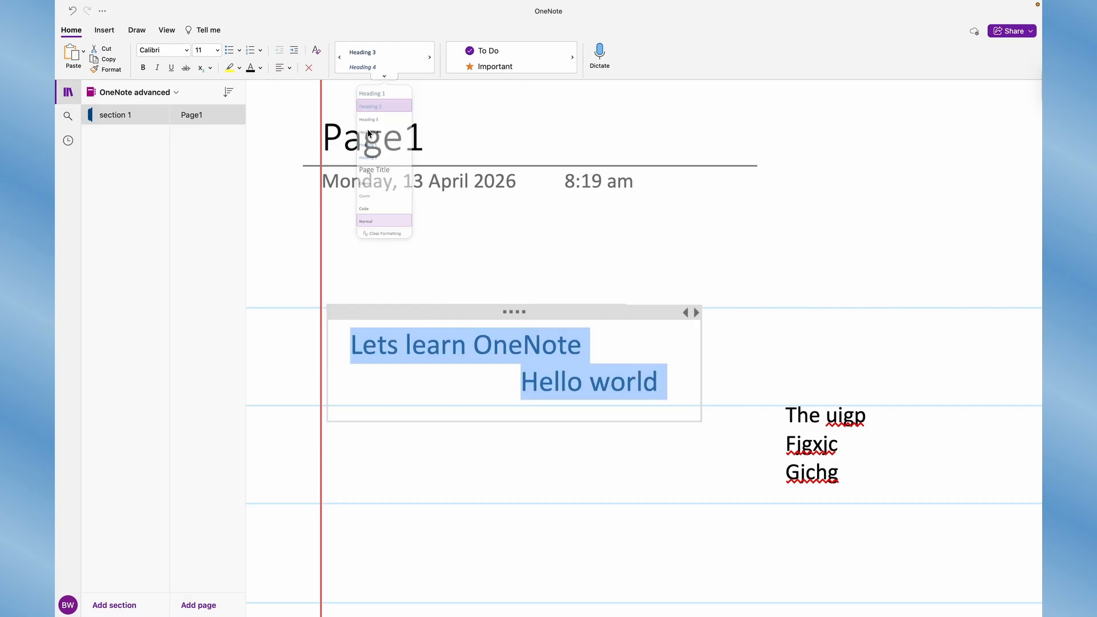
- Remove the indent from the "Hello world" line so it lines up with "Lets learn OneNote"
click(610, 381)
click(660, 381)
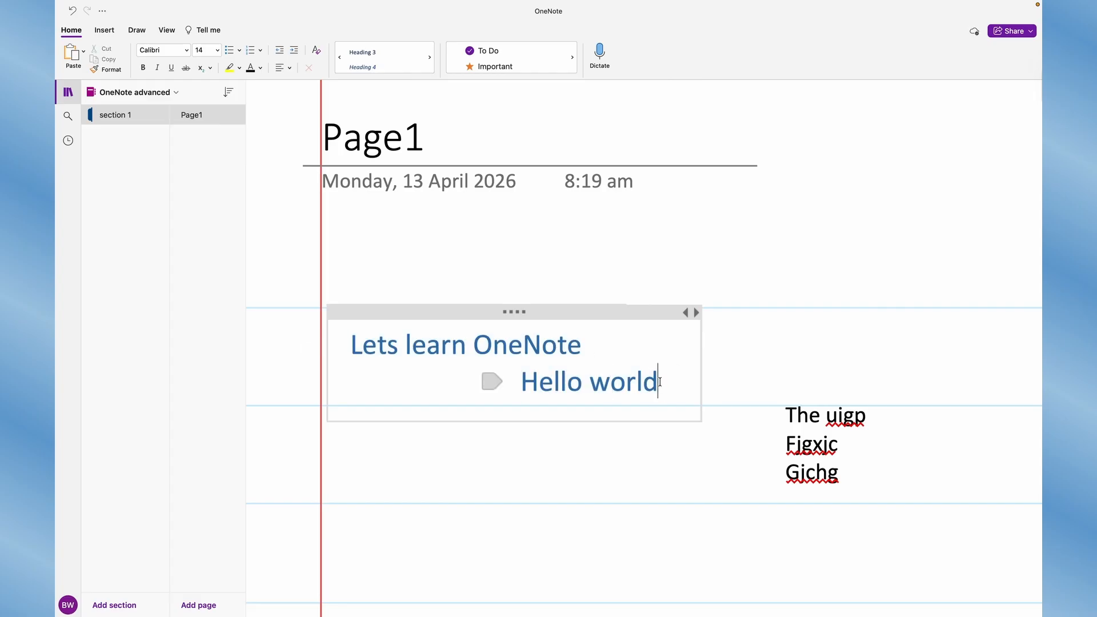
click(589, 349)
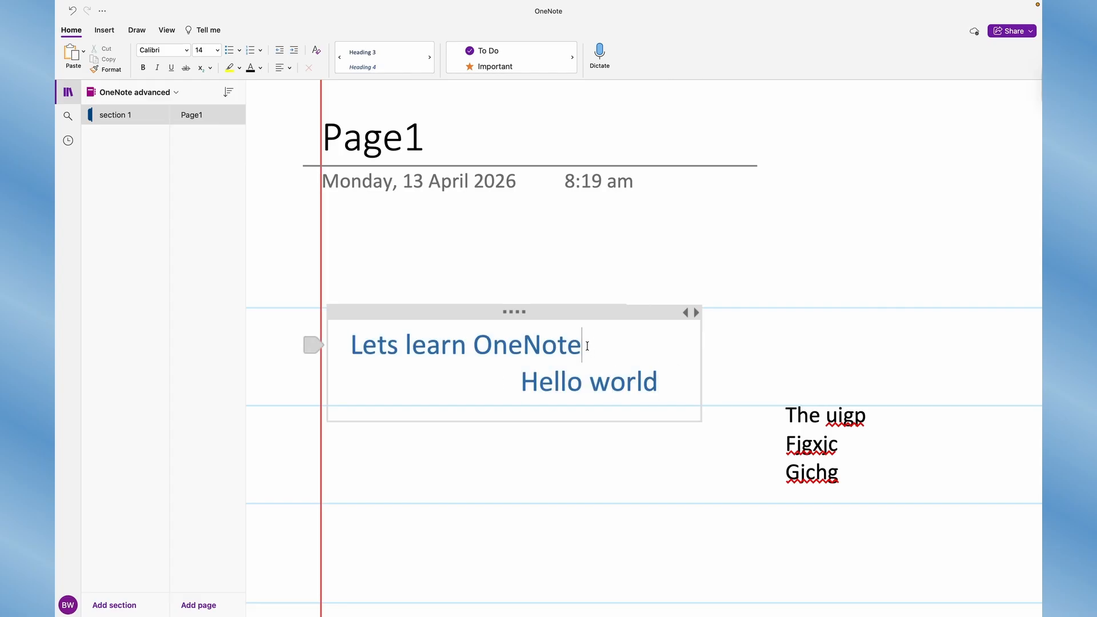
click(522, 383)
key(shift+Tab)
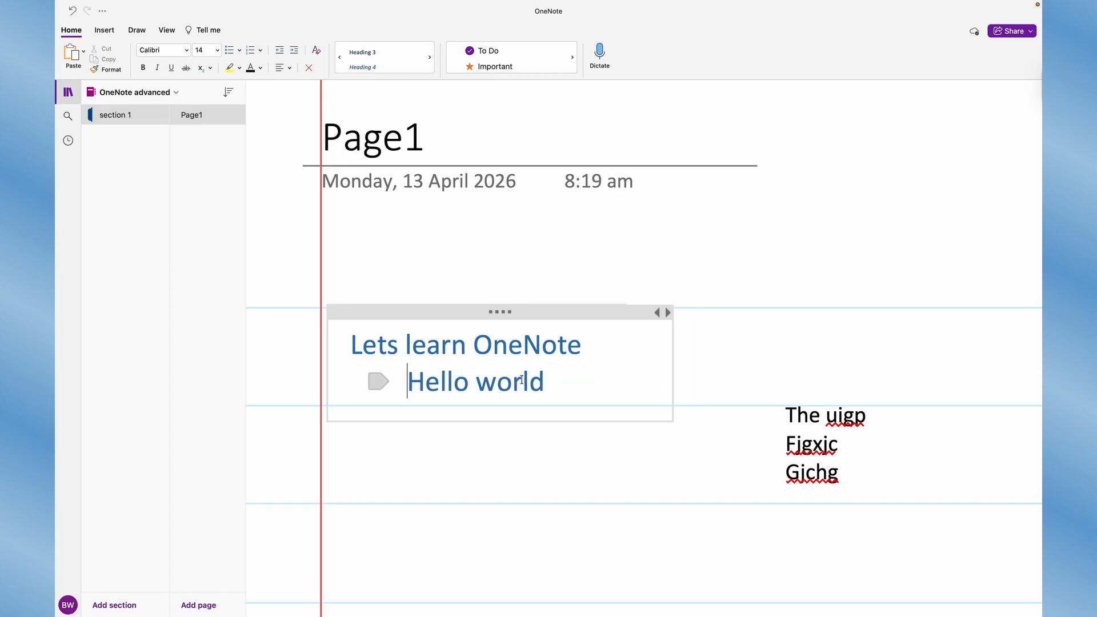
- Set the "Hello world" line to the Normal style, leaving the cursor after "Lets learn OneNote"
triple_click(489, 382)
click(383, 63)
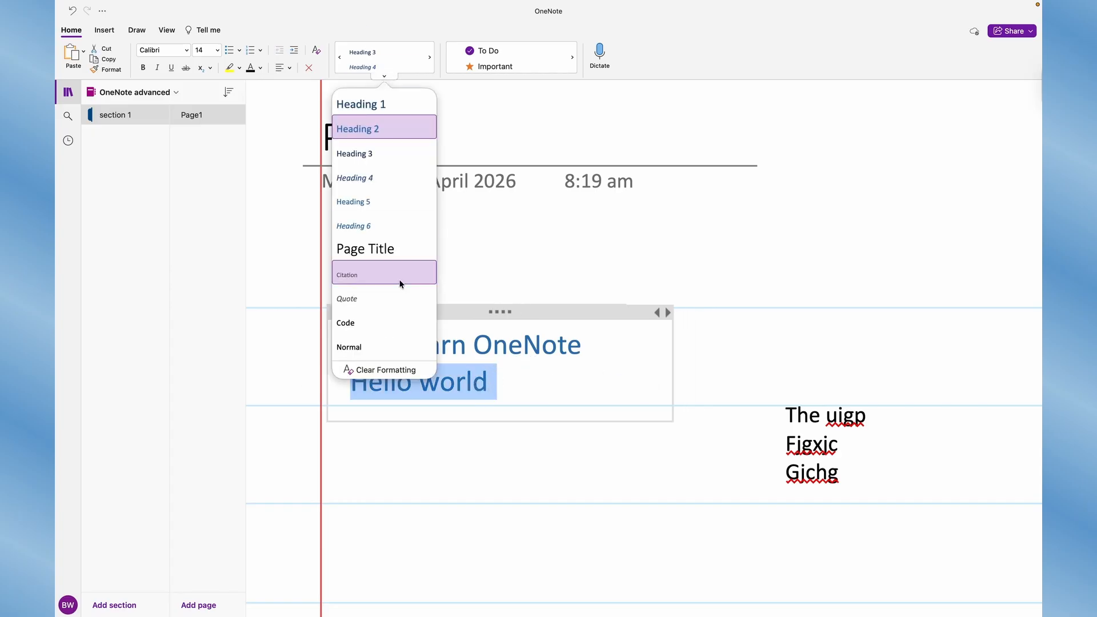
click(354, 347)
click(600, 336)
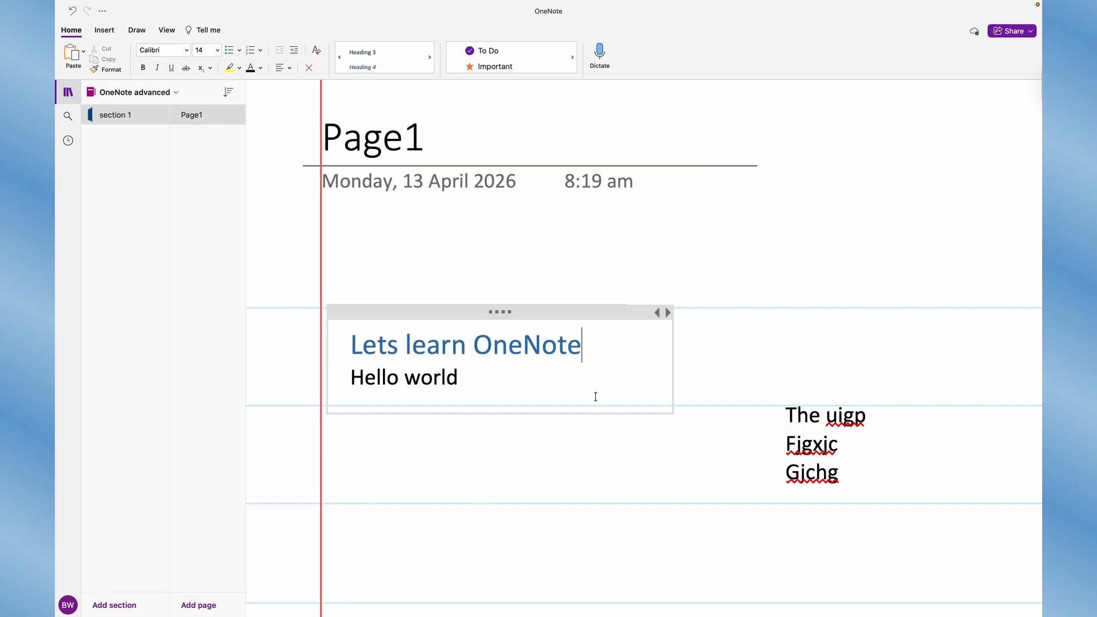
- Add a new note below "Hello world" as a To Do tagged list with the items "Wash", "Clean" and "cook"
click(426, 450)
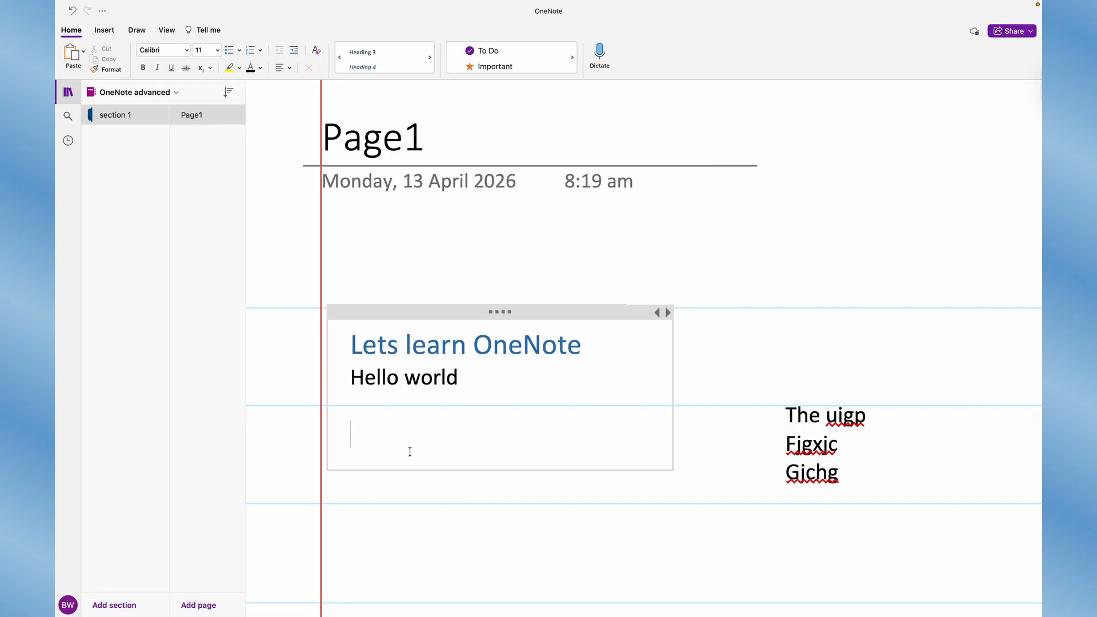
click(420, 528)
scroll(593, 482, down, 3)
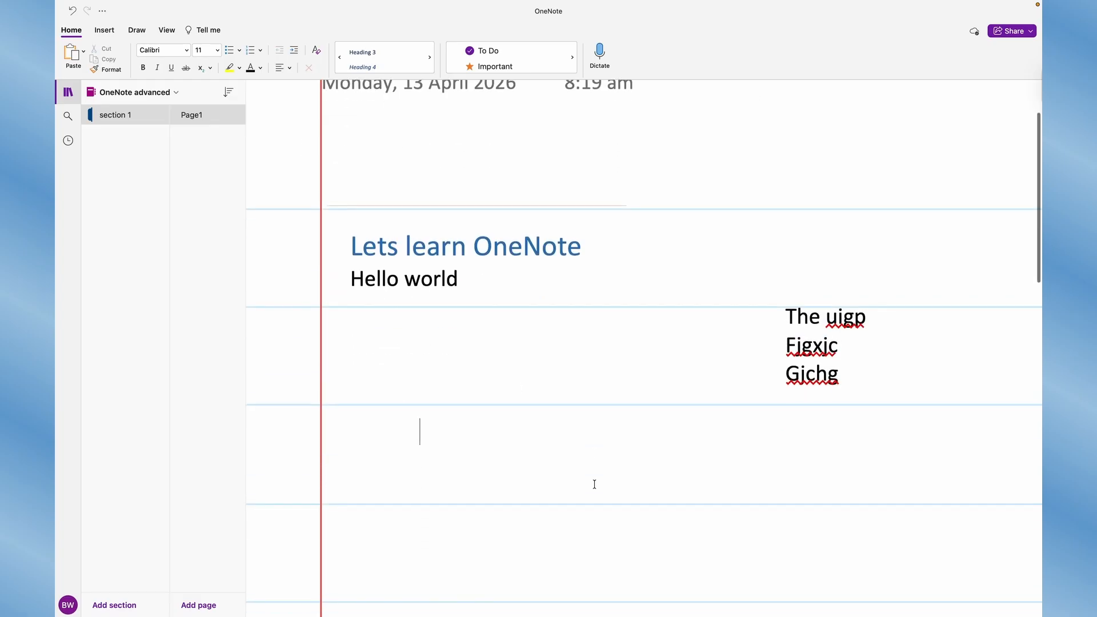
click(506, 52)
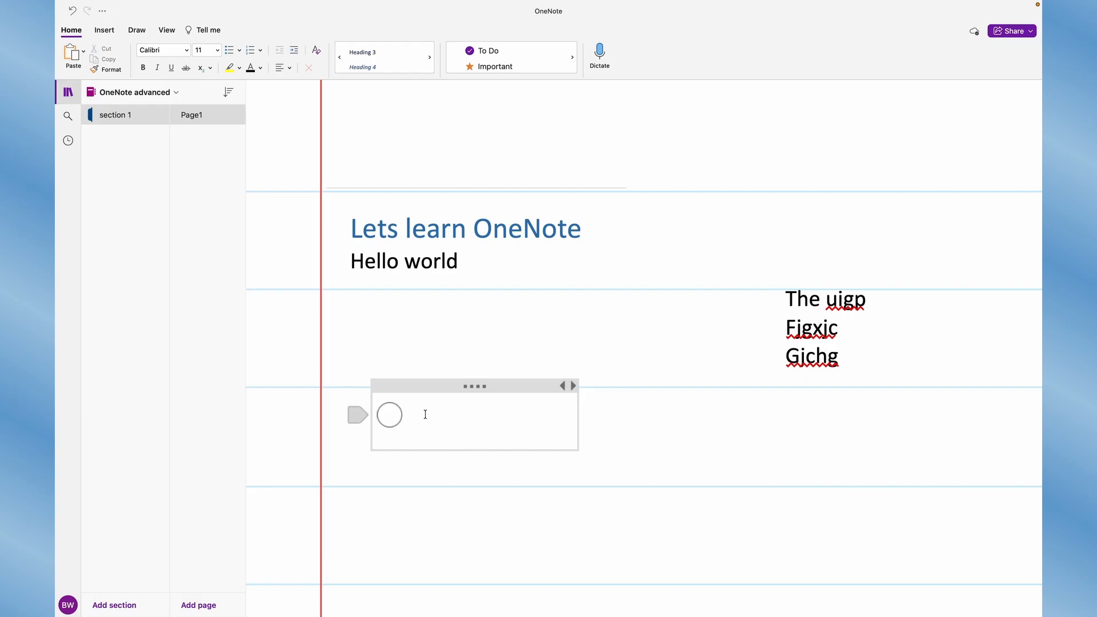
text(Wash)
key(Return)
text(Clean)
key(Return)
text(cook)
click(709, 427)
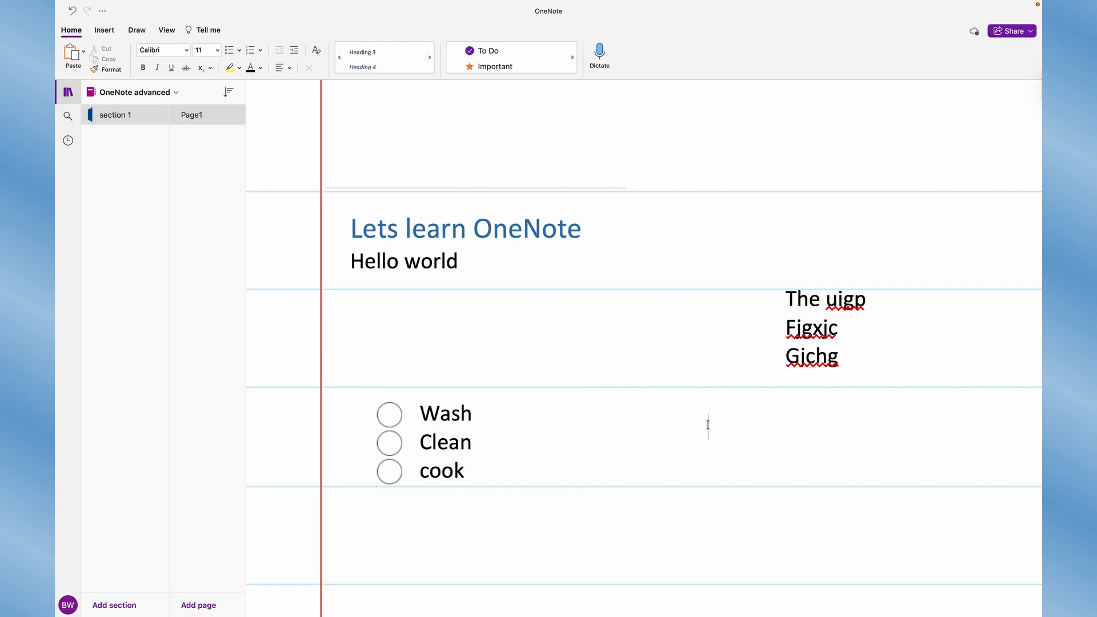
- Mark the "Wash", "Clean" and "cook" to-do items as completed
click(390, 415)
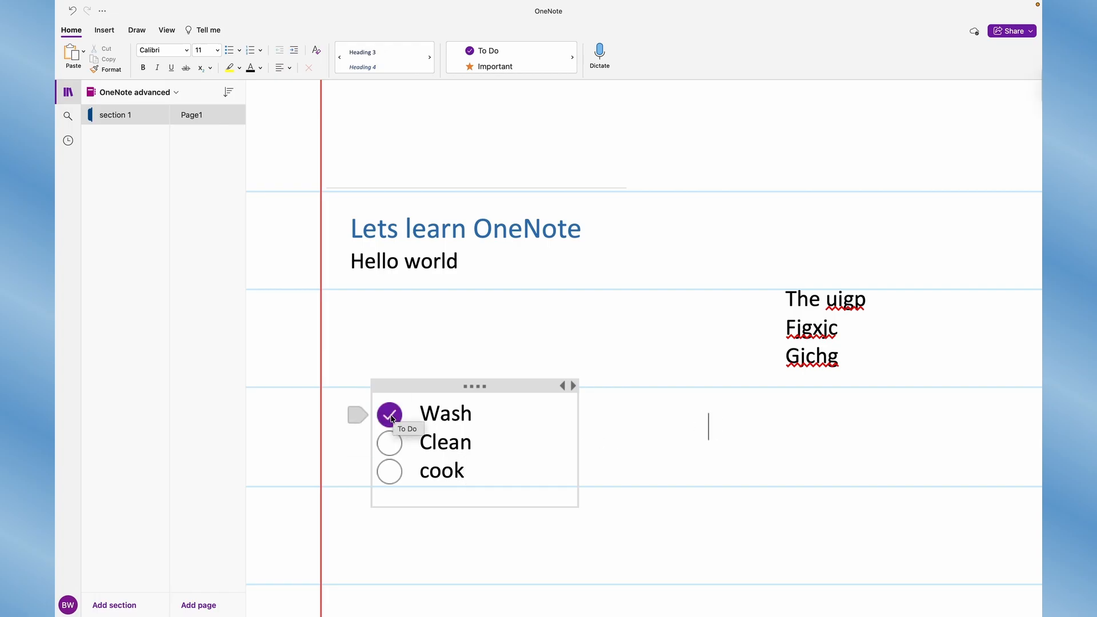
click(391, 443)
click(391, 471)
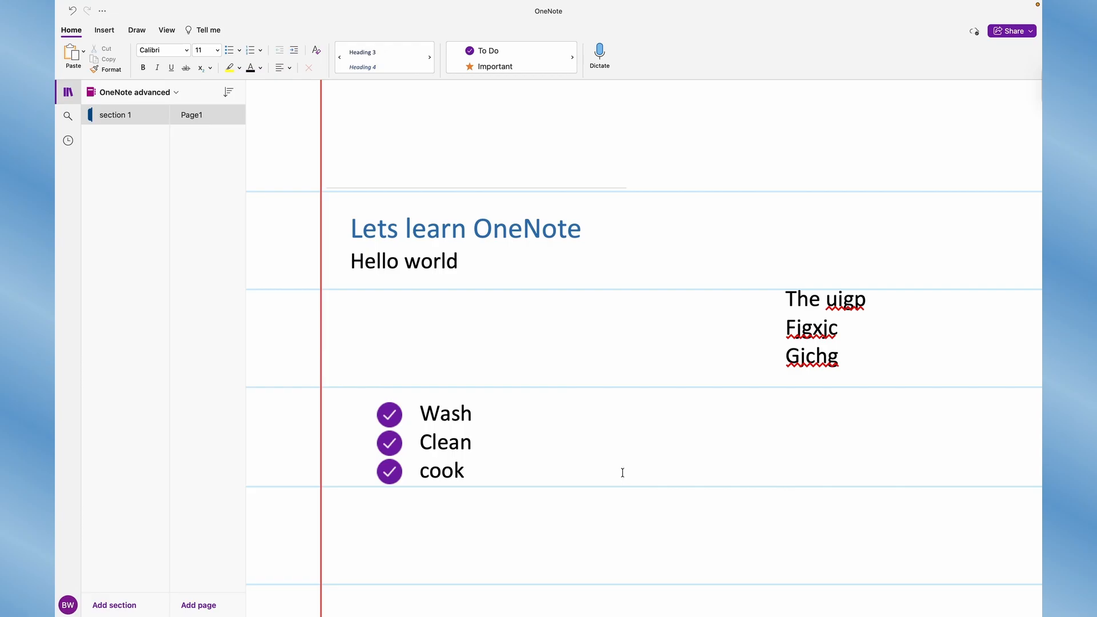
click(623, 473)
- Add the Important tag to the "Clean" item in the to-do list
click(477, 445)
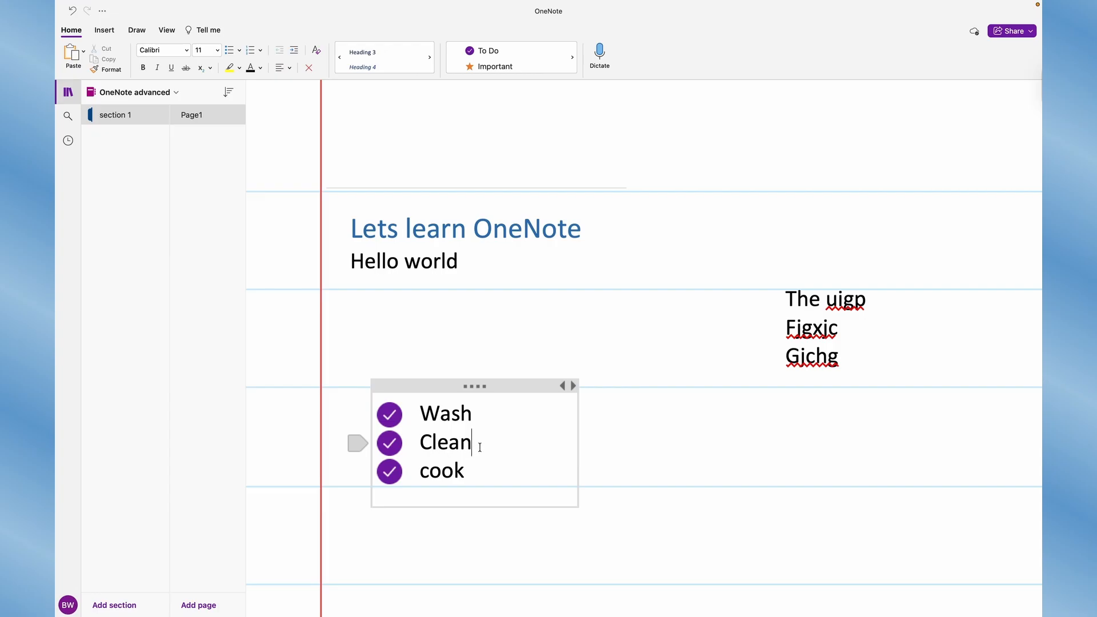
drag(478, 446, 416, 451)
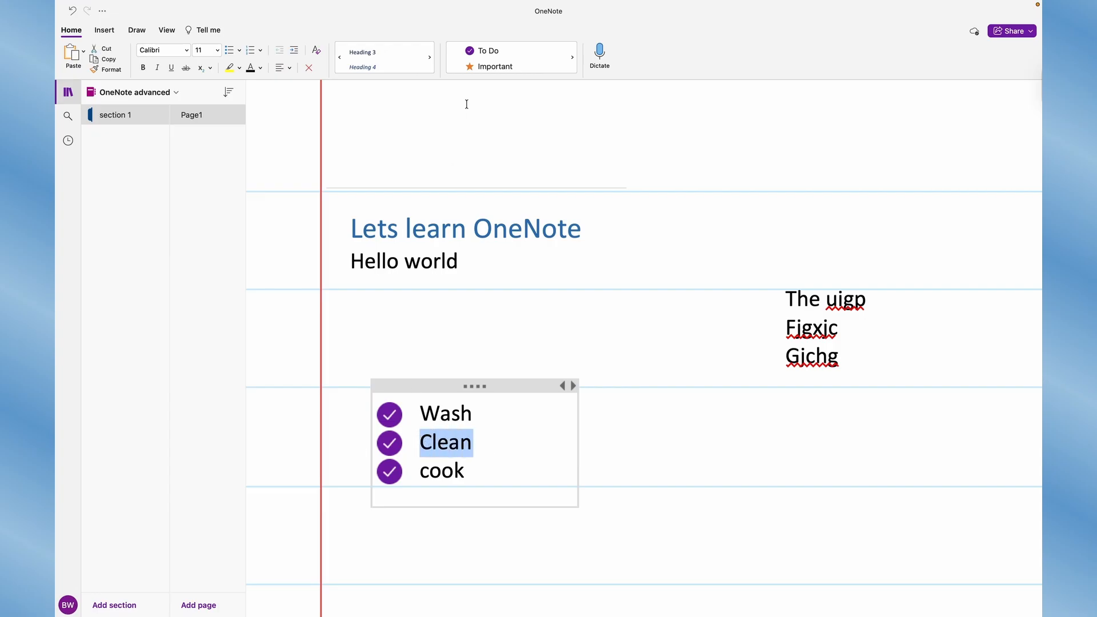
click(516, 73)
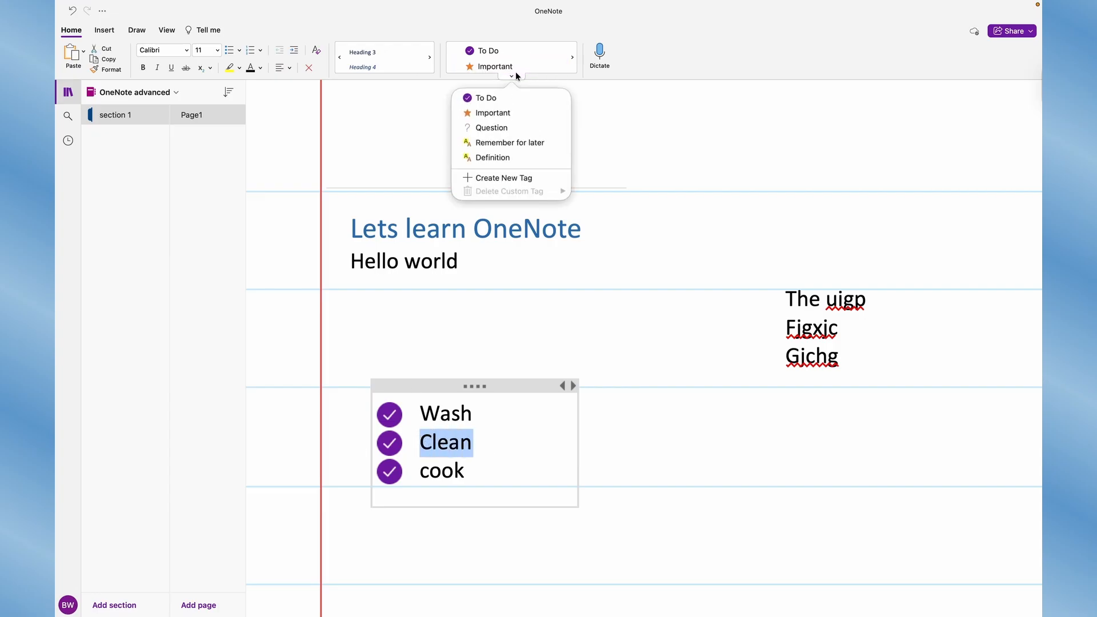
click(489, 112)
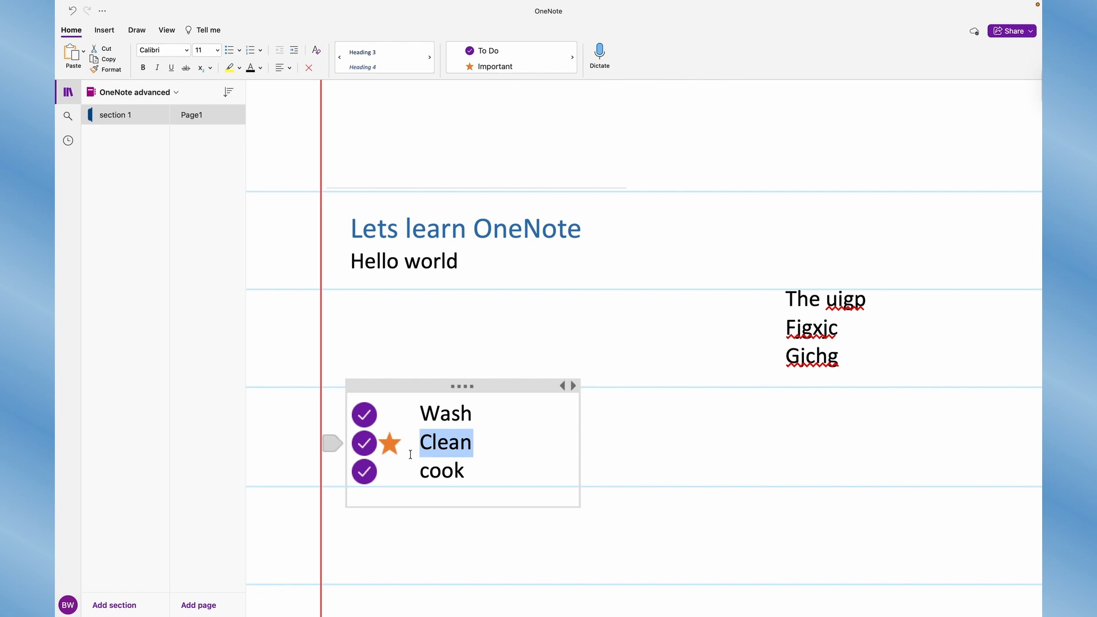
click(491, 448)
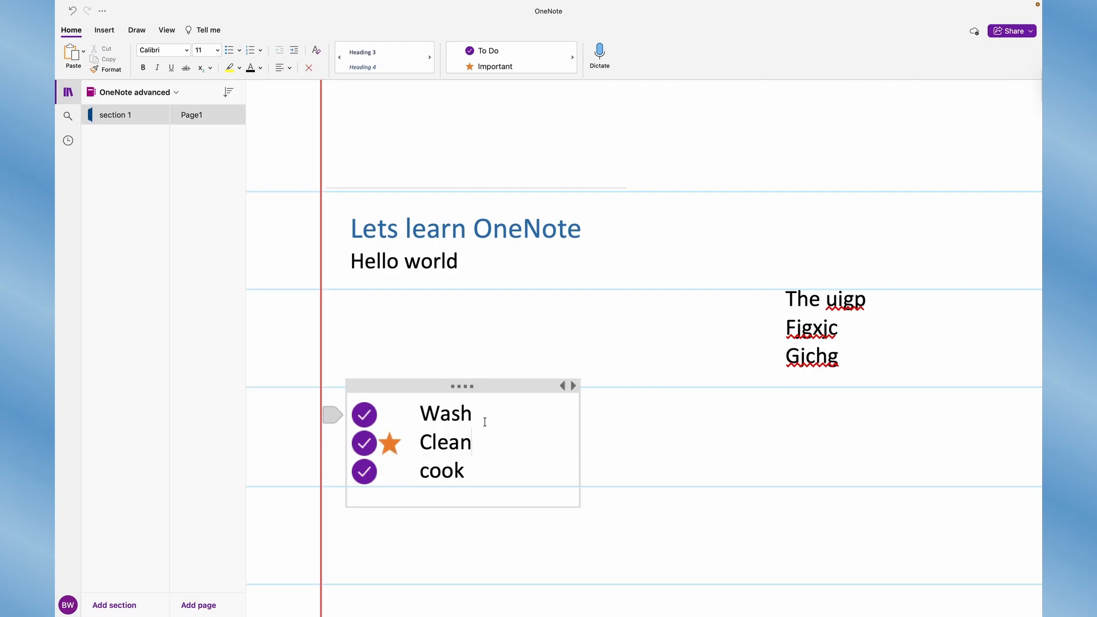
- Select the "Wash" item and look through the available tags, including the option to create a new one
drag(478, 416, 412, 421)
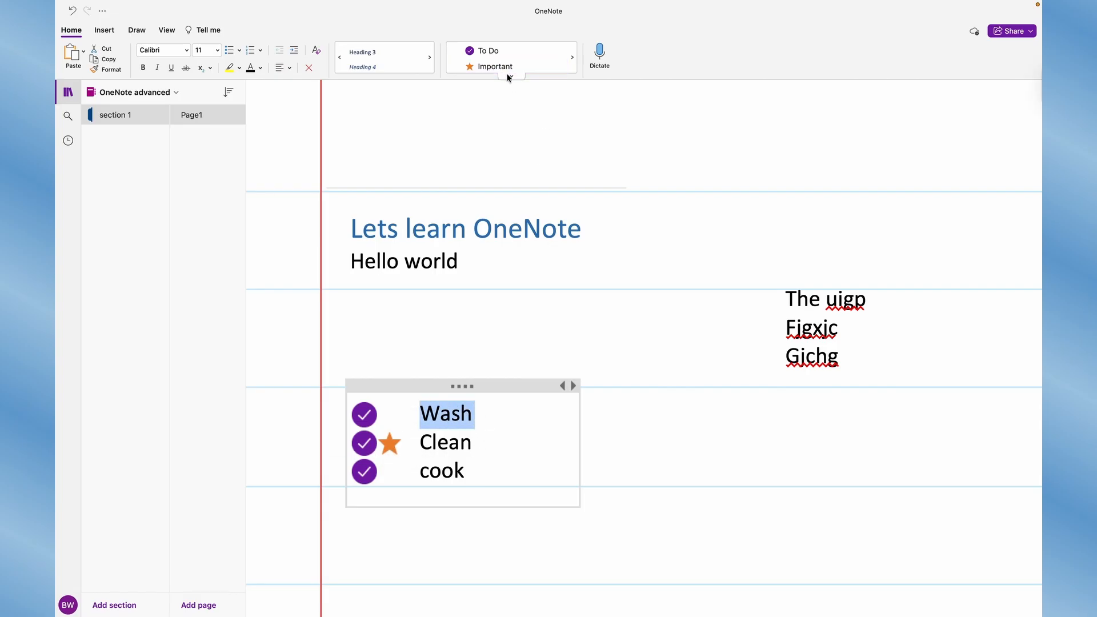
click(512, 76)
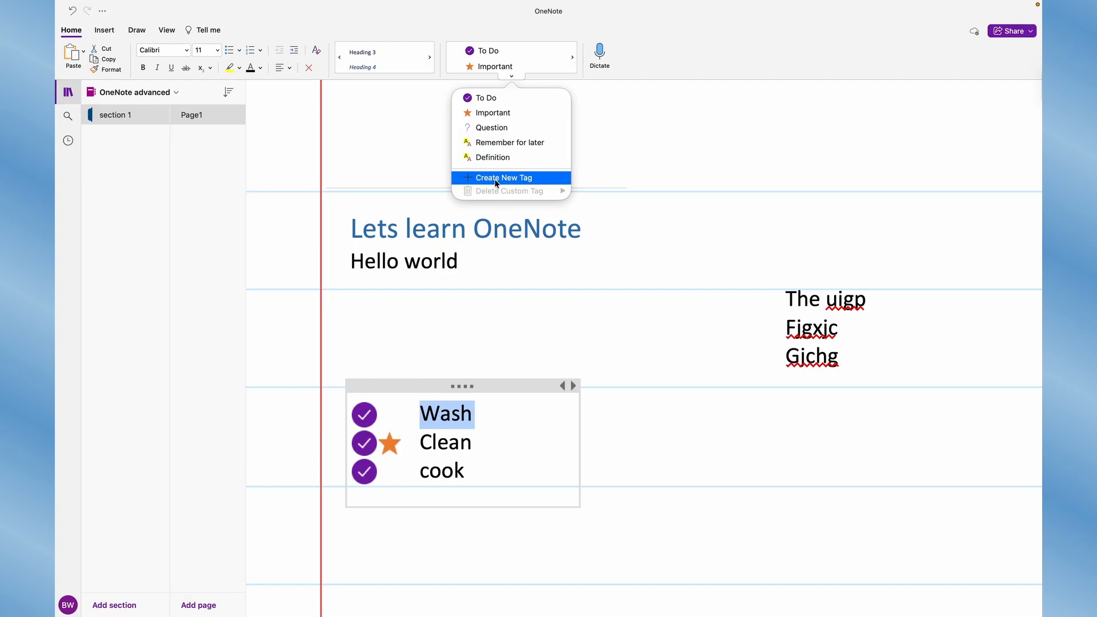
click(510, 76)
click(510, 76)
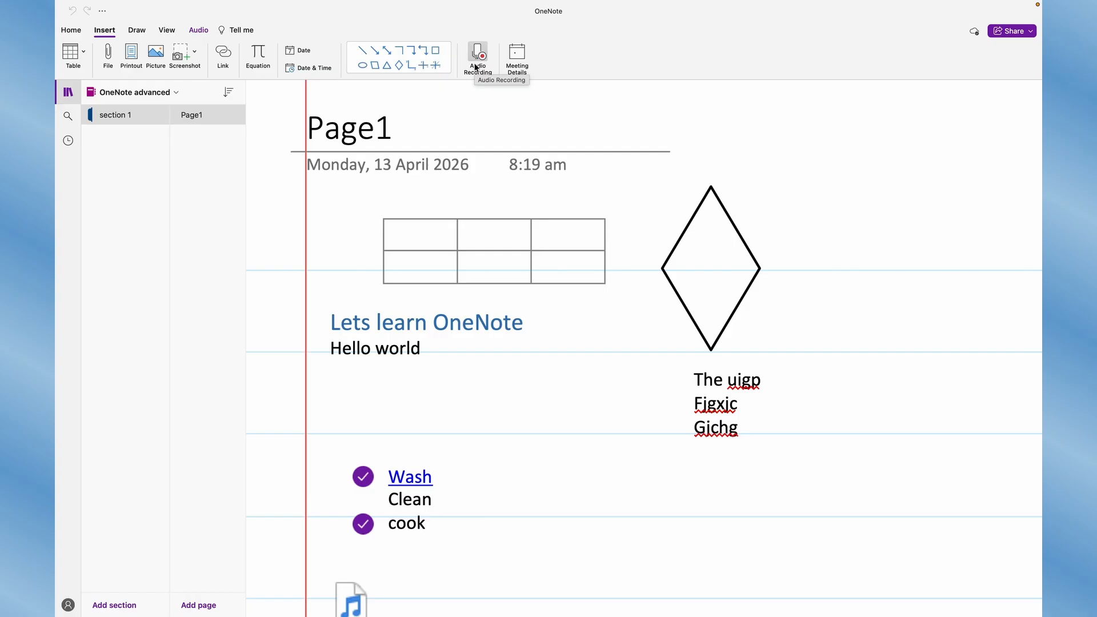
- Look at the Meeting Details for the page and the calendar for choosing the meeting date
click(511, 58)
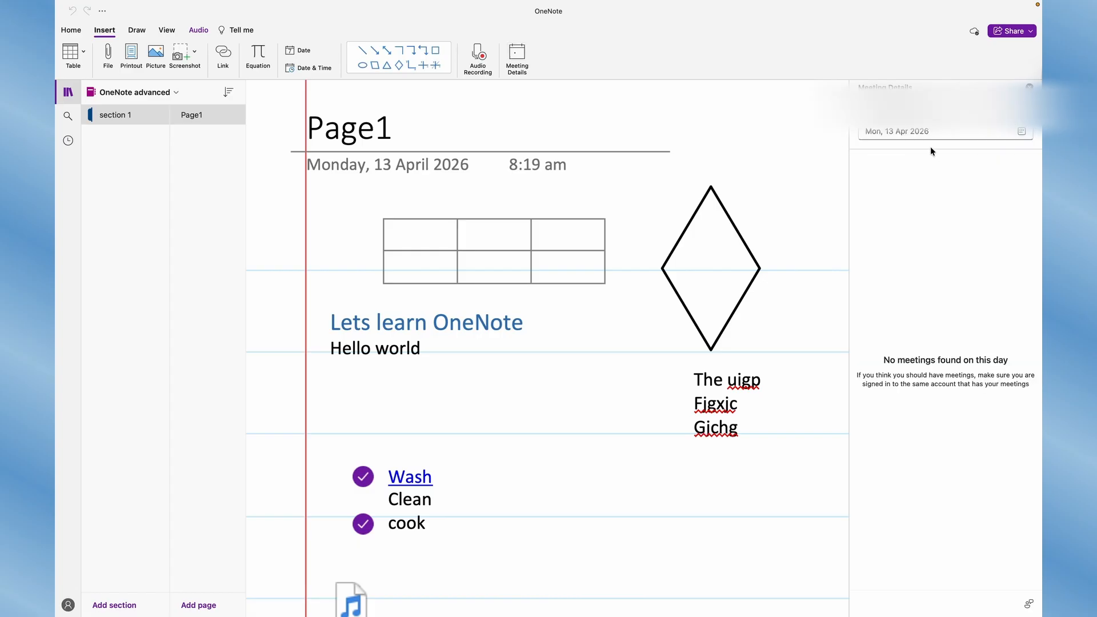
click(1021, 131)
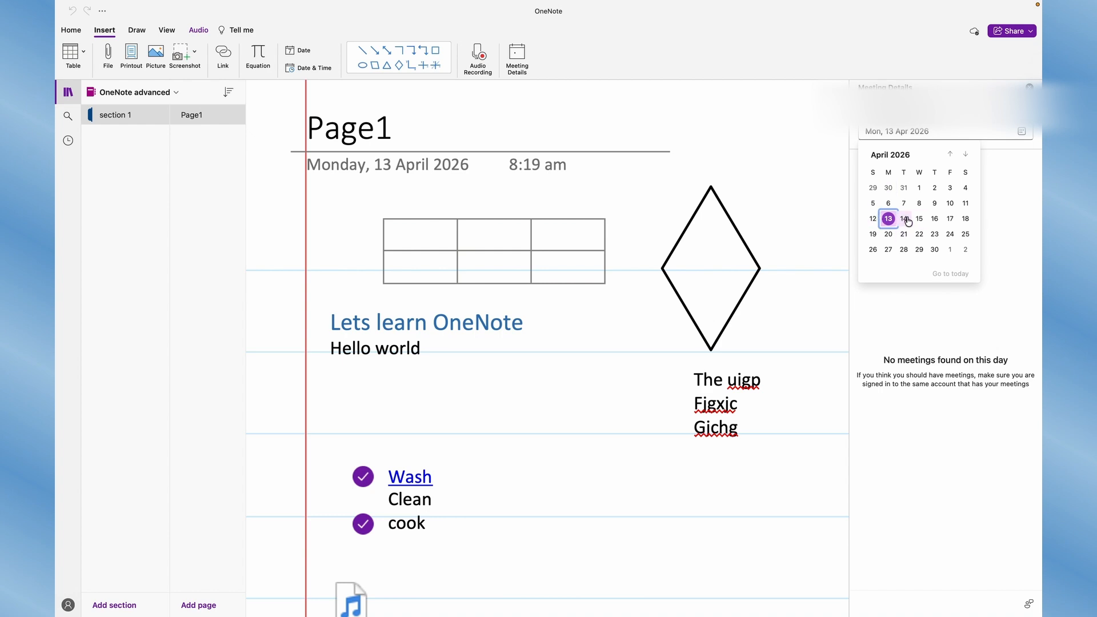
click(783, 139)
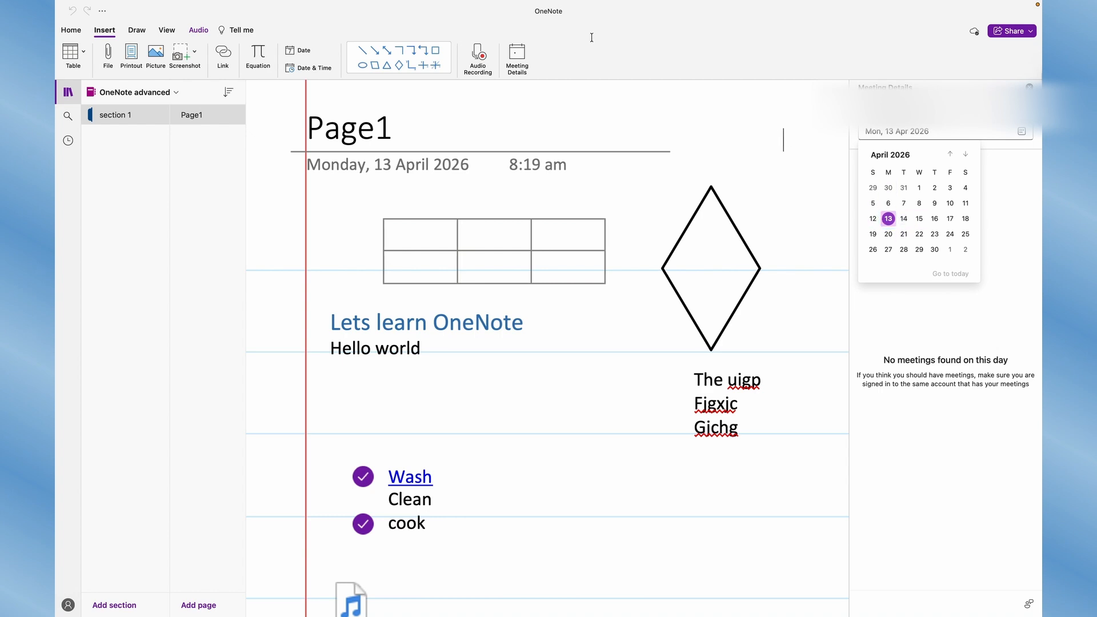
- Handwrite a few large numbers beside the diamond shape with the blue 0.5 mm pen
click(137, 31)
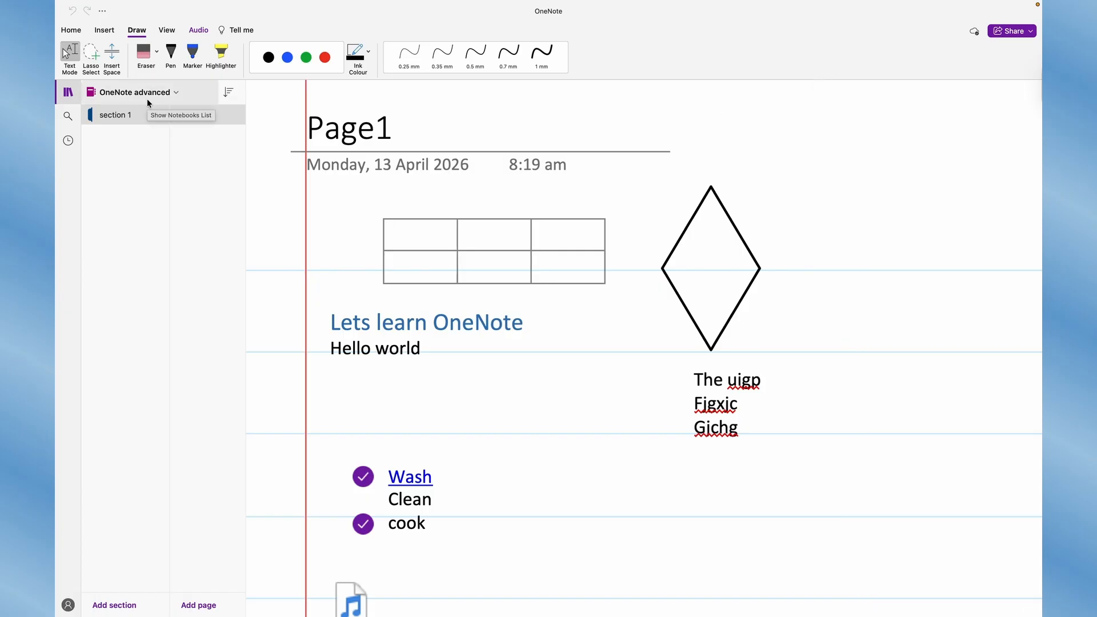
click(170, 57)
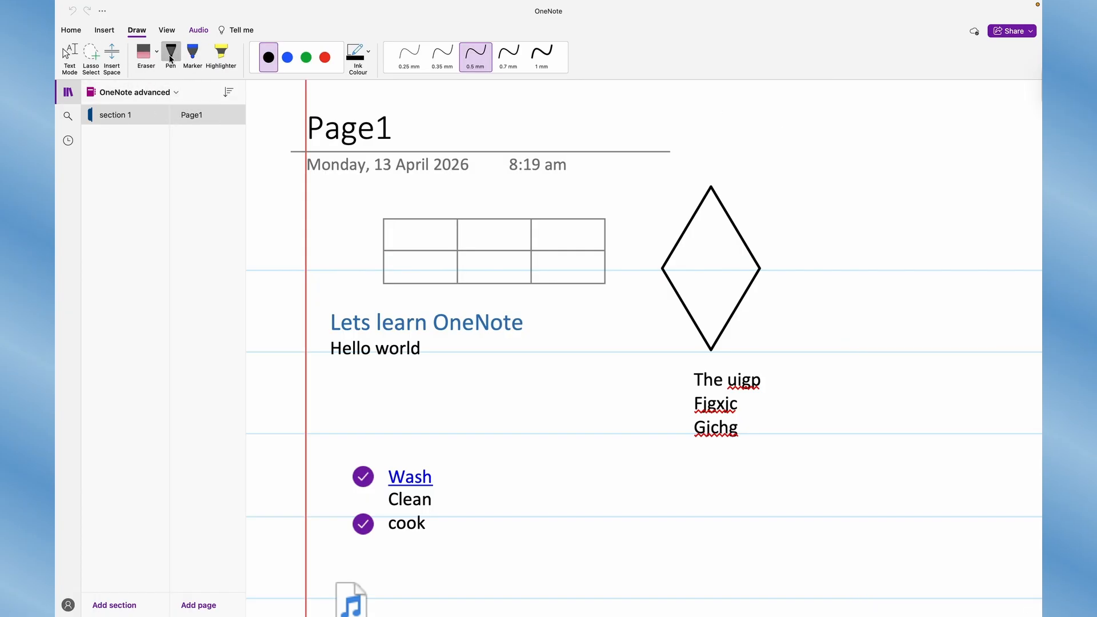
click(288, 57)
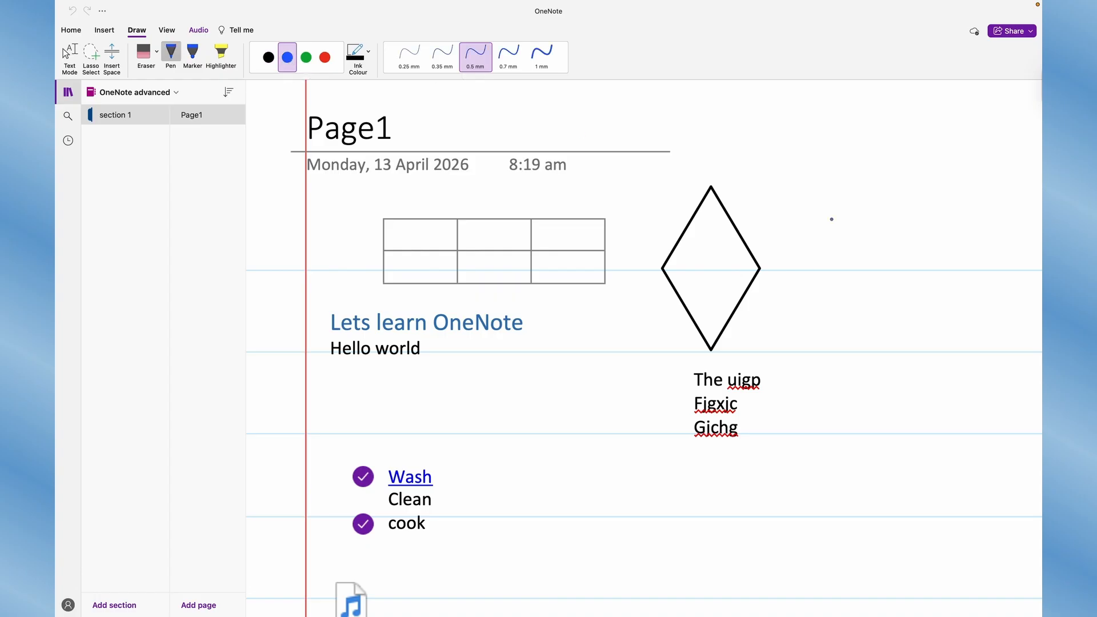
mouse_move(819, 183)
mouse_down()
mouse_move(827, 240)
mouse_move(845, 197)
mouse_move(816, 213)
mouse_move(856, 218)
mouse_move(862, 184)
mouse_move(859, 203)
mouse_up()
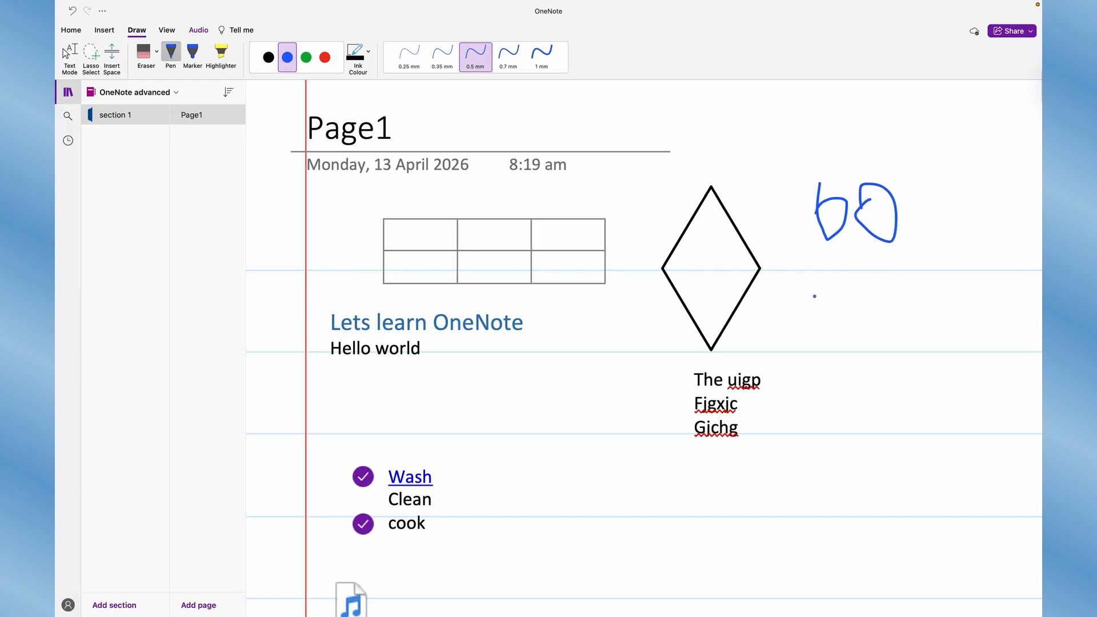
drag(815, 297, 914, 473)
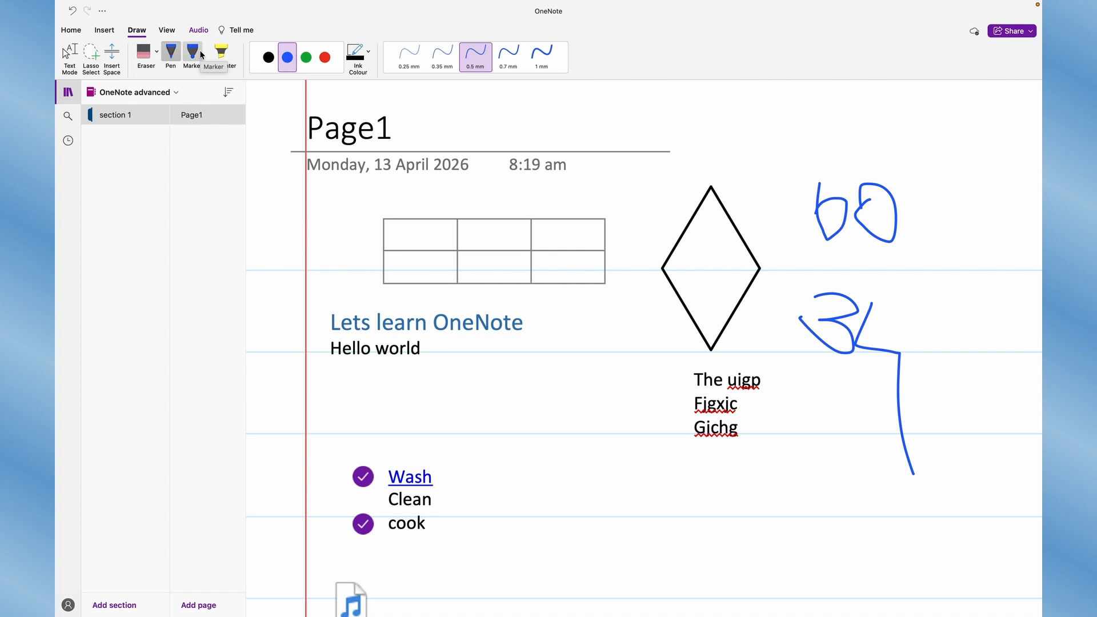
- Erase all the blue handwriting beside the diamond shape with the eraser
click(155, 52)
click(168, 70)
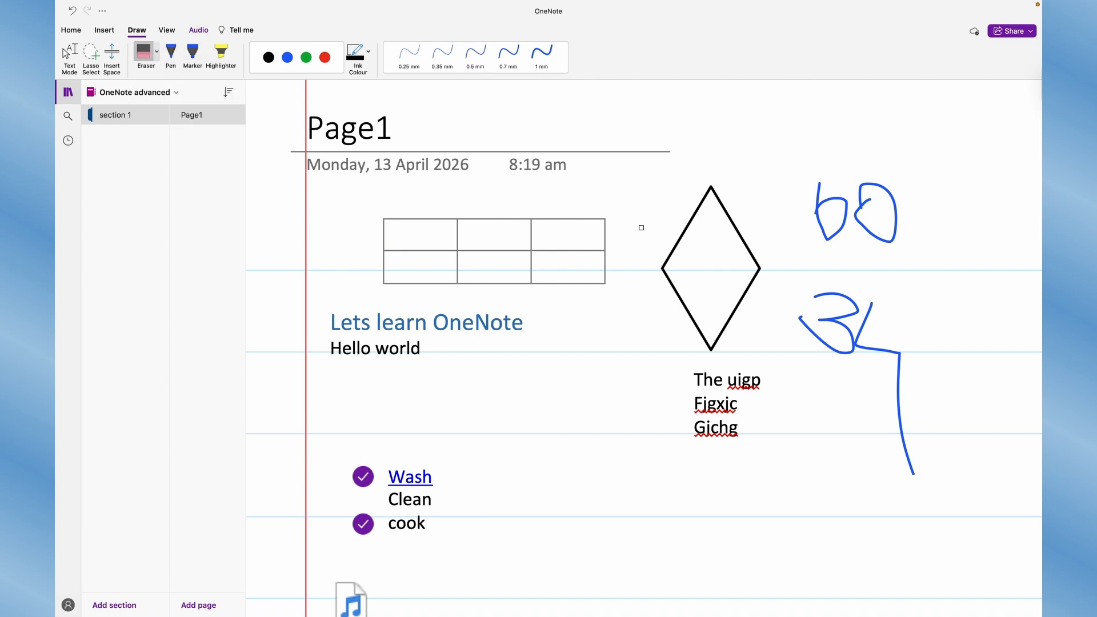
mouse_move(857, 304)
mouse_down()
mouse_move(836, 327)
mouse_move(813, 305)
mouse_move(893, 289)
mouse_move(832, 353)
mouse_move(857, 350)
mouse_move(898, 397)
mouse_move(899, 487)
mouse_move(901, 446)
mouse_move(919, 470)
mouse_up()
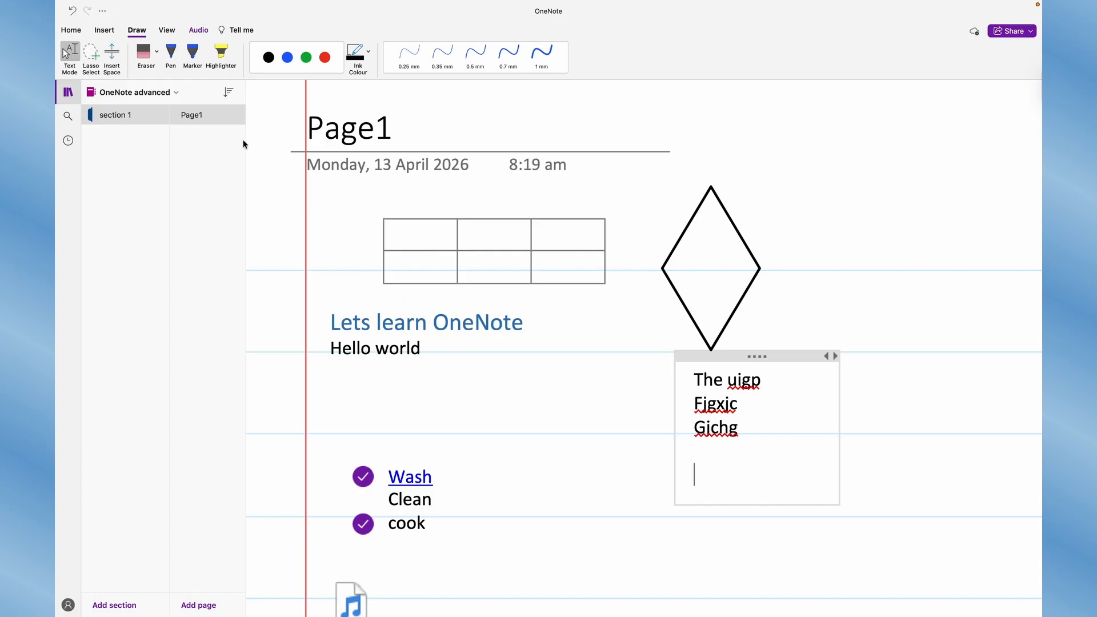
- Open the notebook page in a new window
click(167, 31)
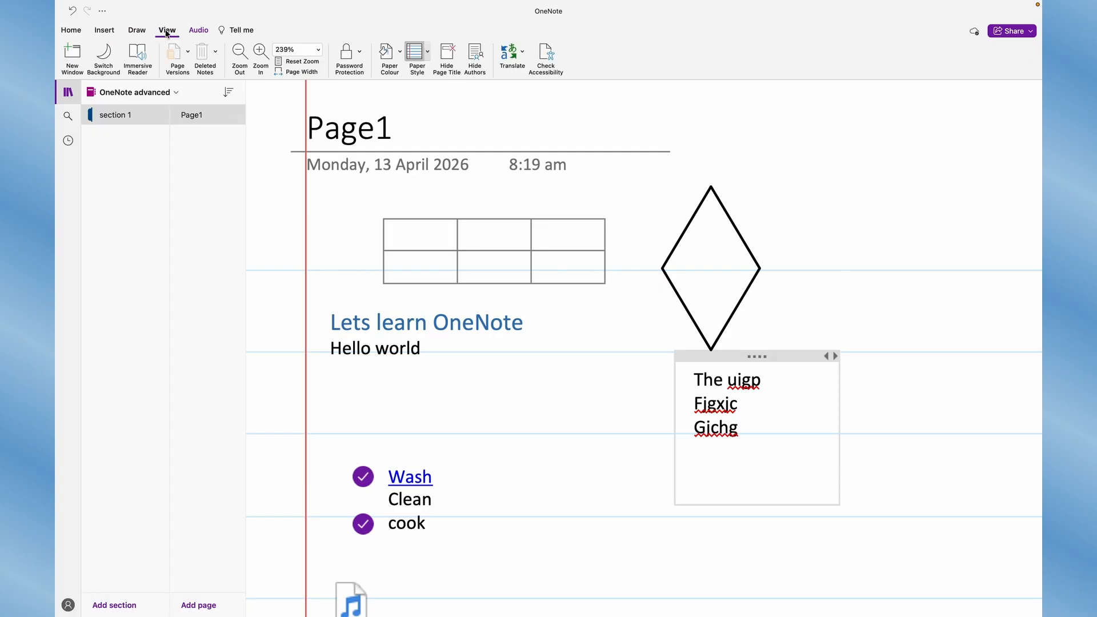
click(73, 51)
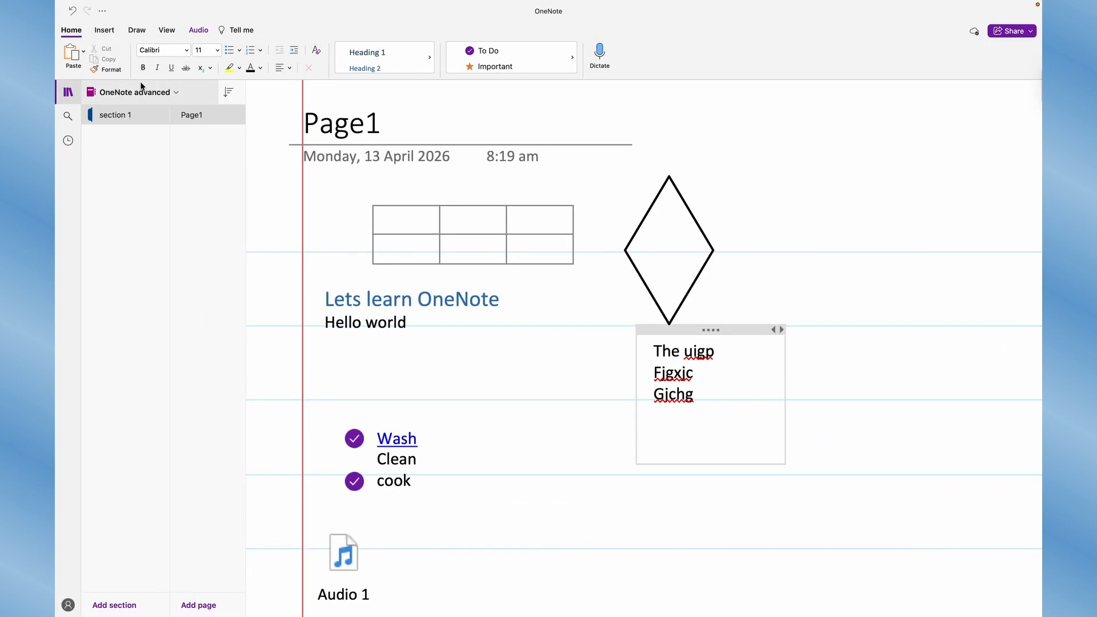
- Try the switched page background and return to the original one, and zoom the page out and back in
click(168, 31)
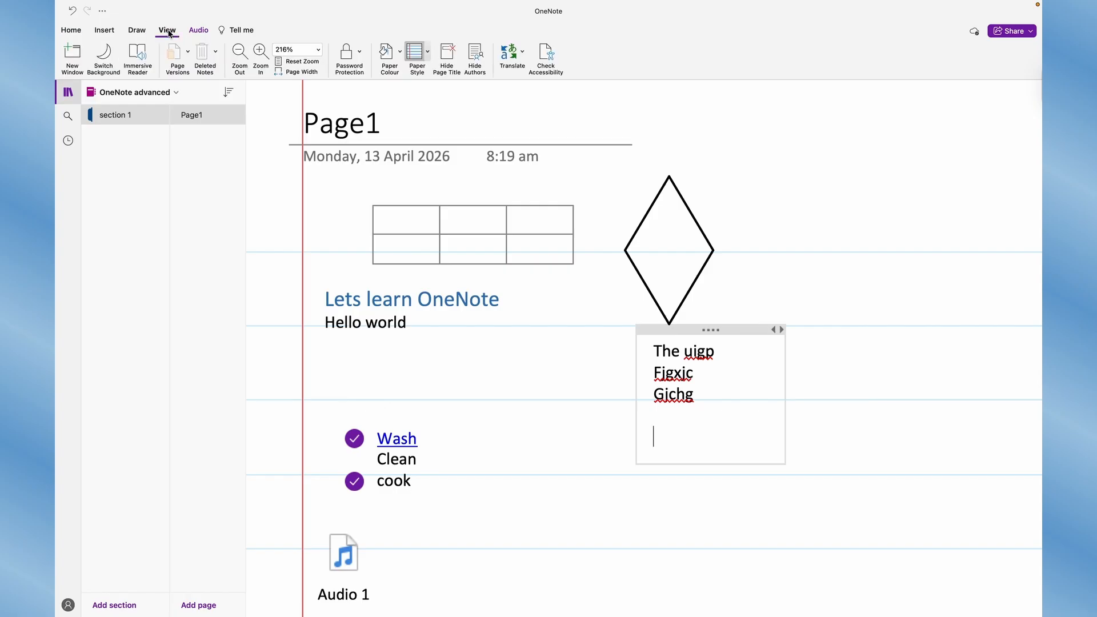
click(108, 57)
click(107, 57)
click(238, 54)
click(261, 53)
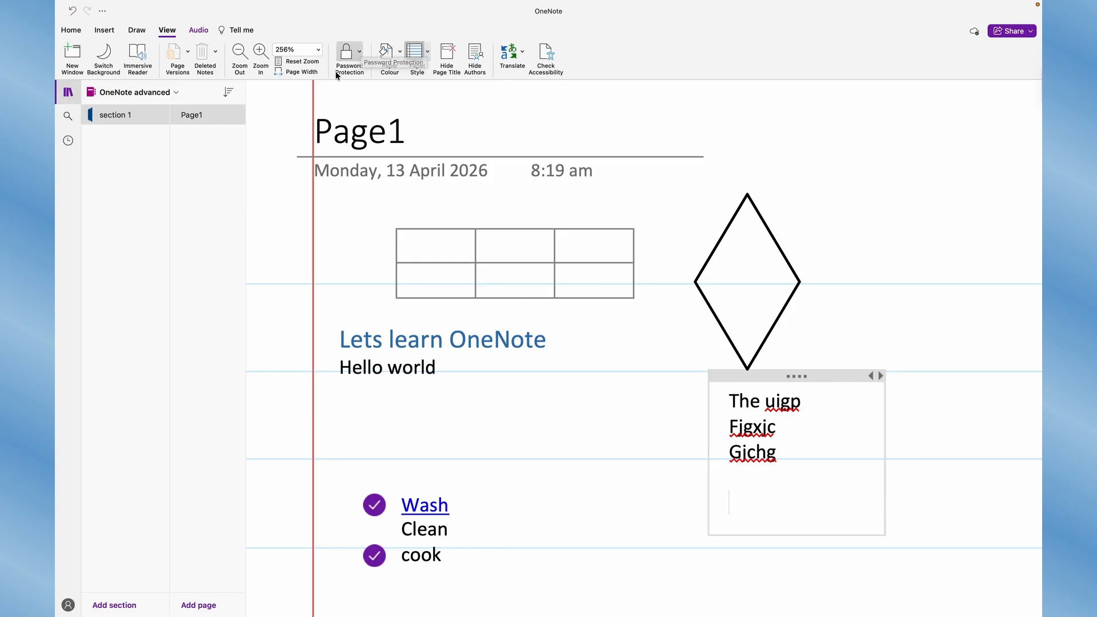
- Look at the password dialog for protecting the current section, and leave it without setting a password
click(360, 55)
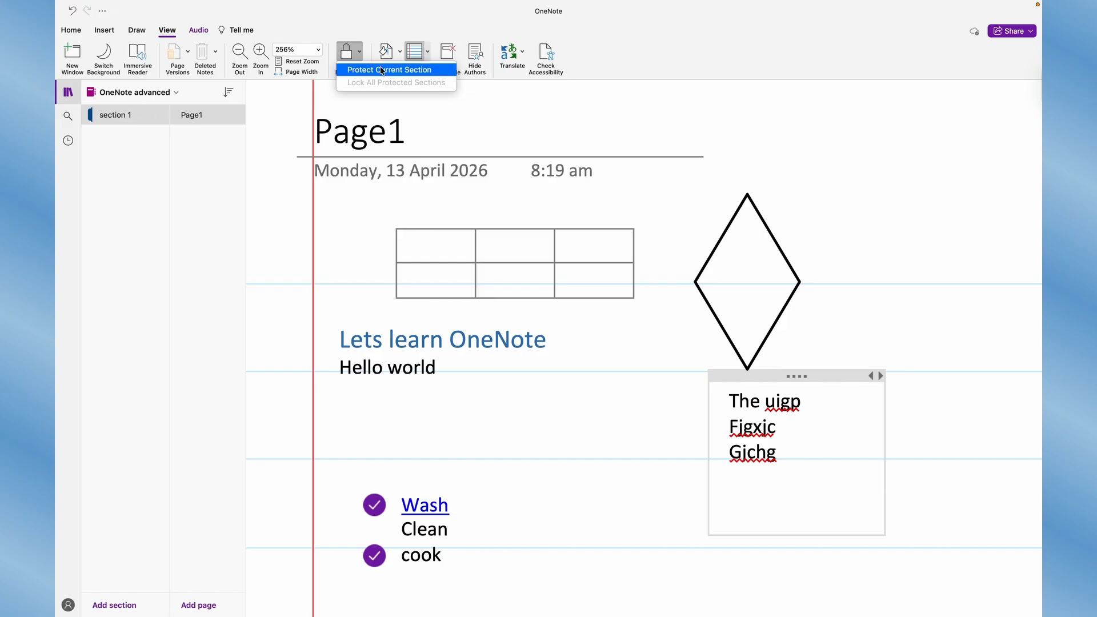
click(381, 70)
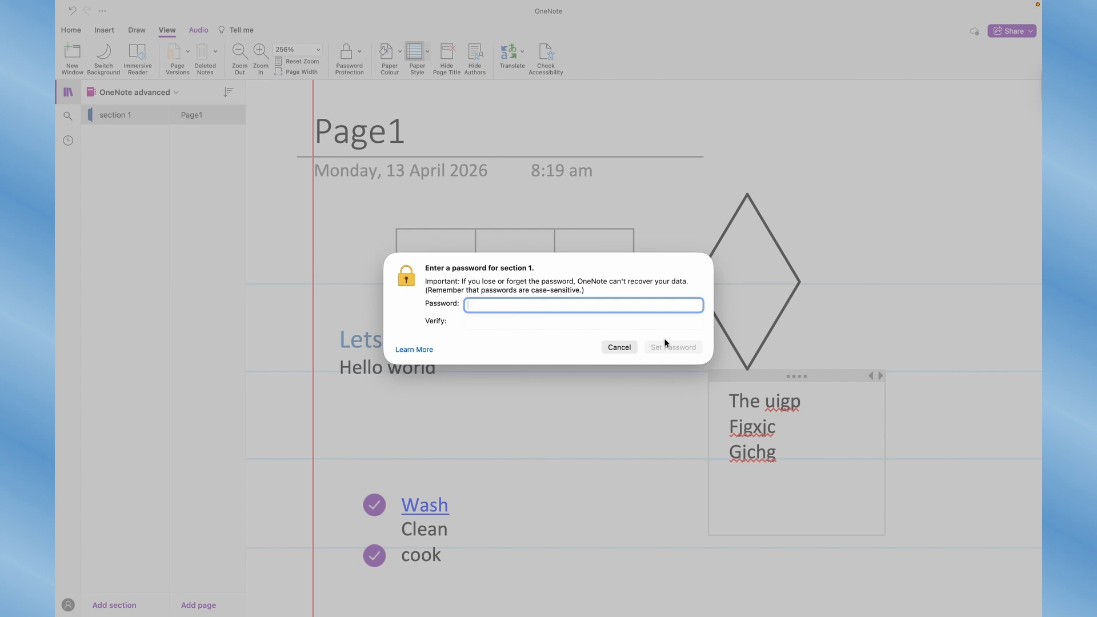
click(618, 347)
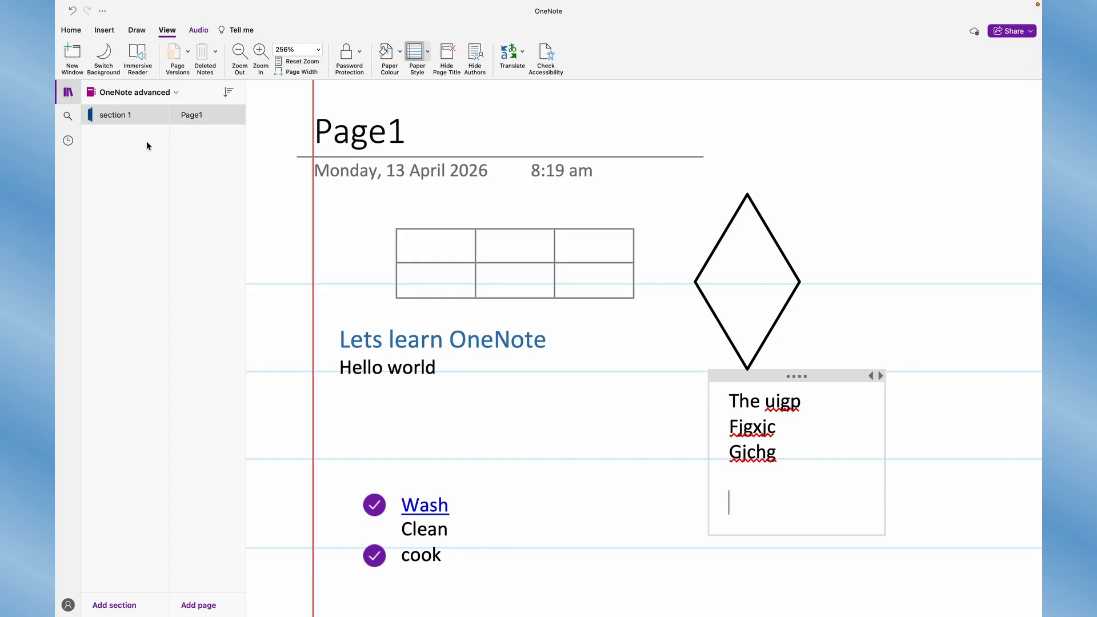
- Try light blue and pink paper colours, set the page's paper to light beige, and turn on Hide Authors
click(400, 52)
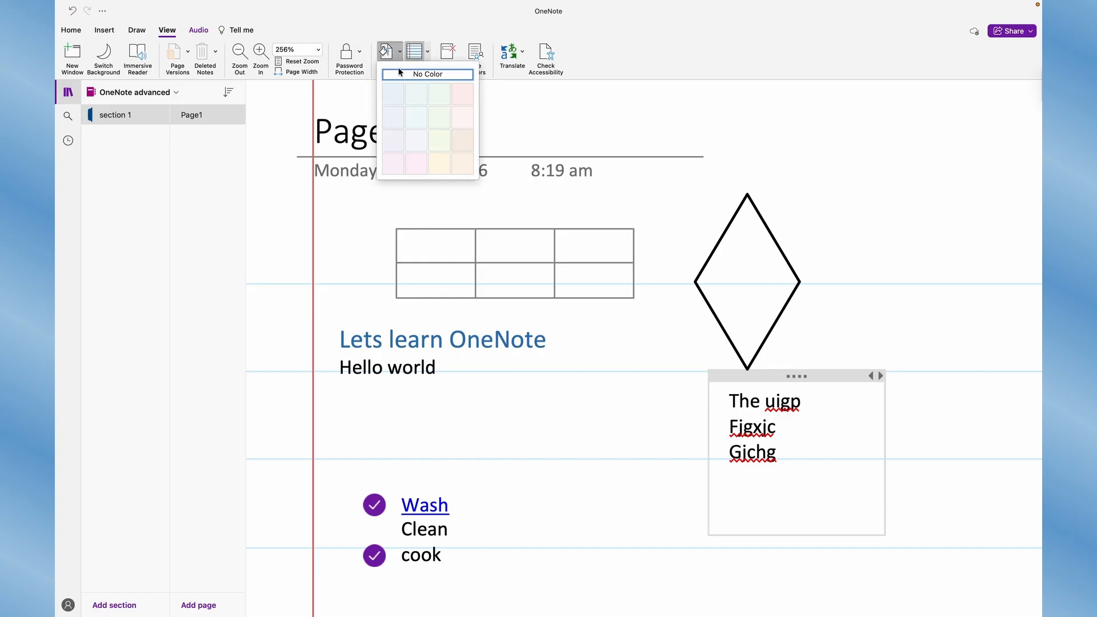
click(387, 97)
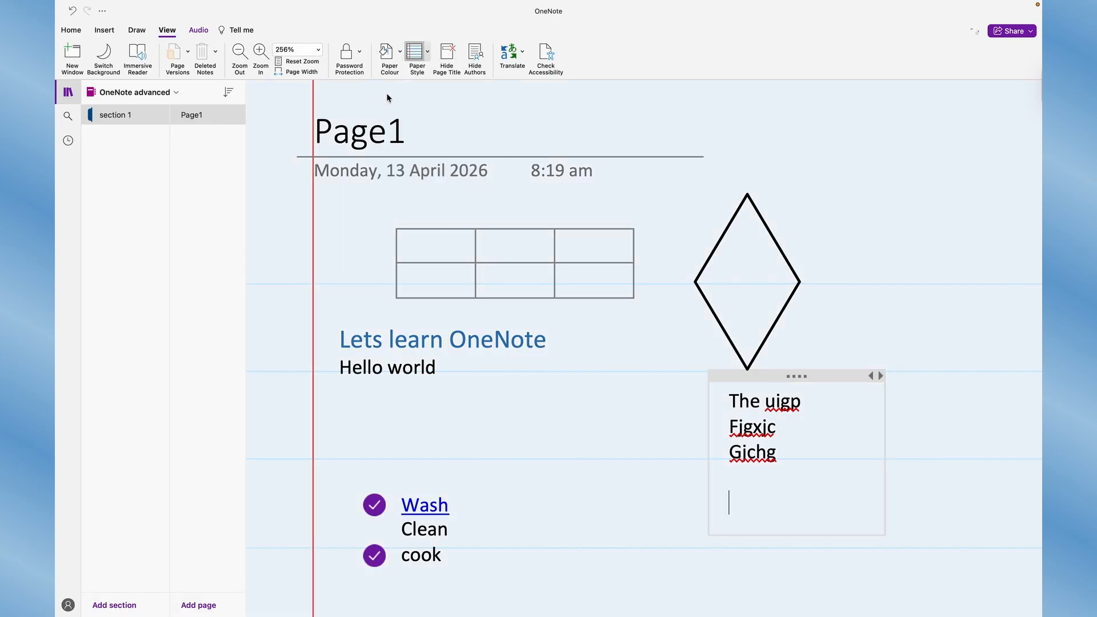
click(400, 53)
click(417, 161)
click(400, 52)
click(462, 140)
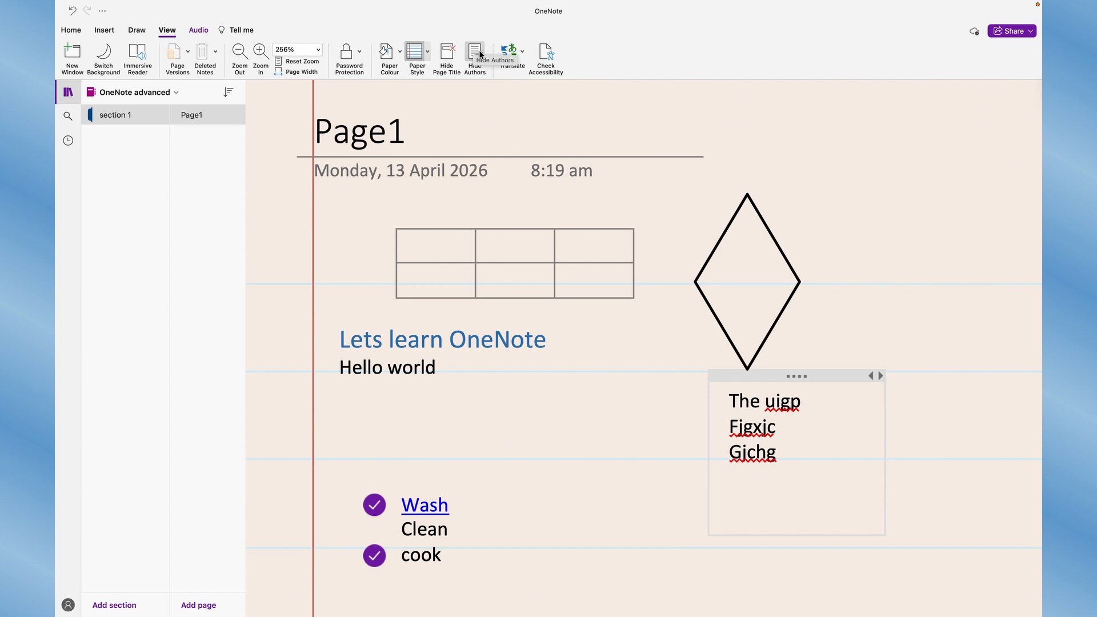
click(477, 52)
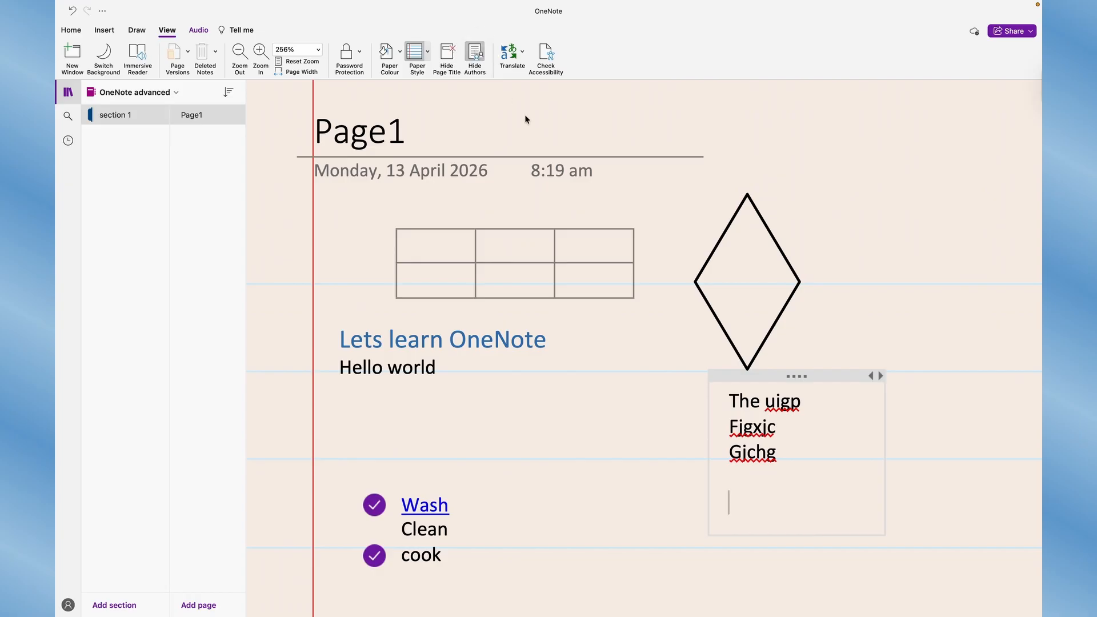
- Look at the Translator's language settings for selected text, and close it without translating anything
click(522, 54)
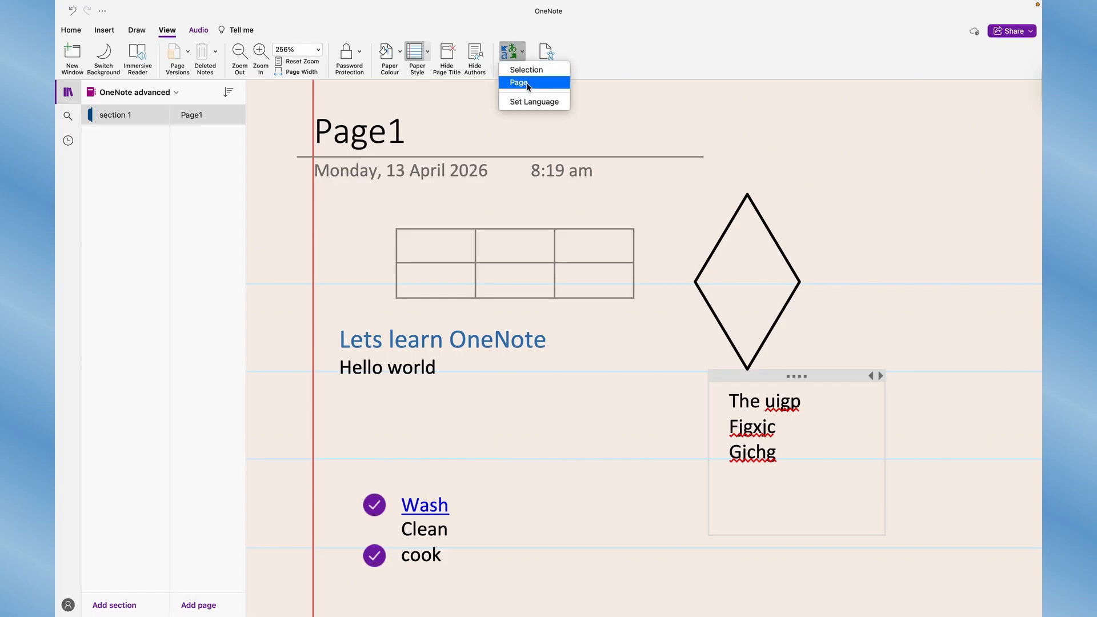
click(529, 101)
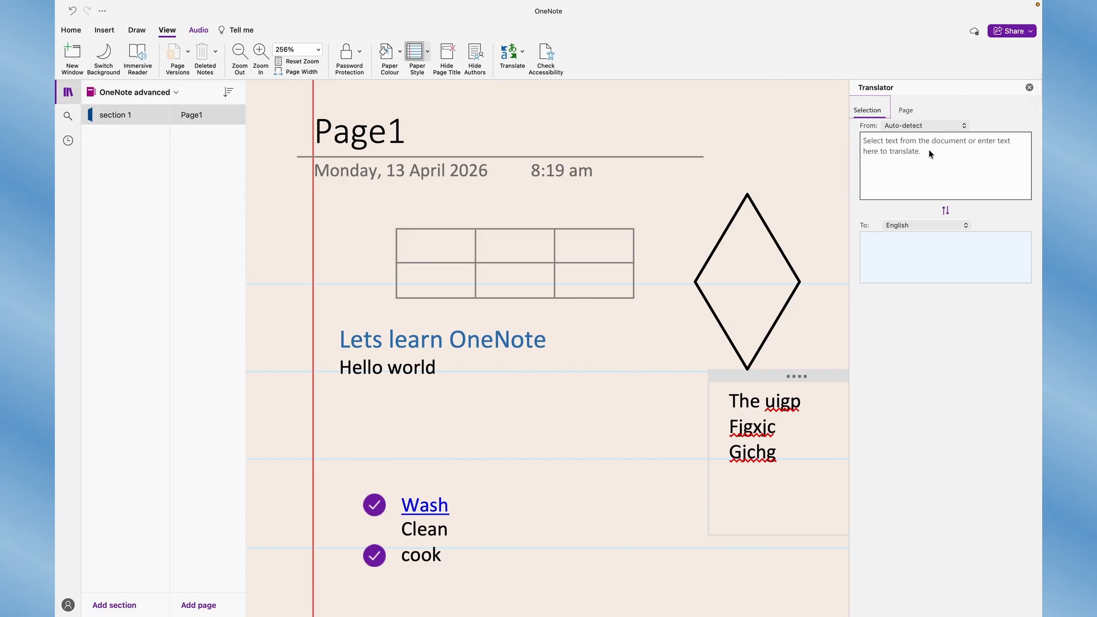
click(1029, 87)
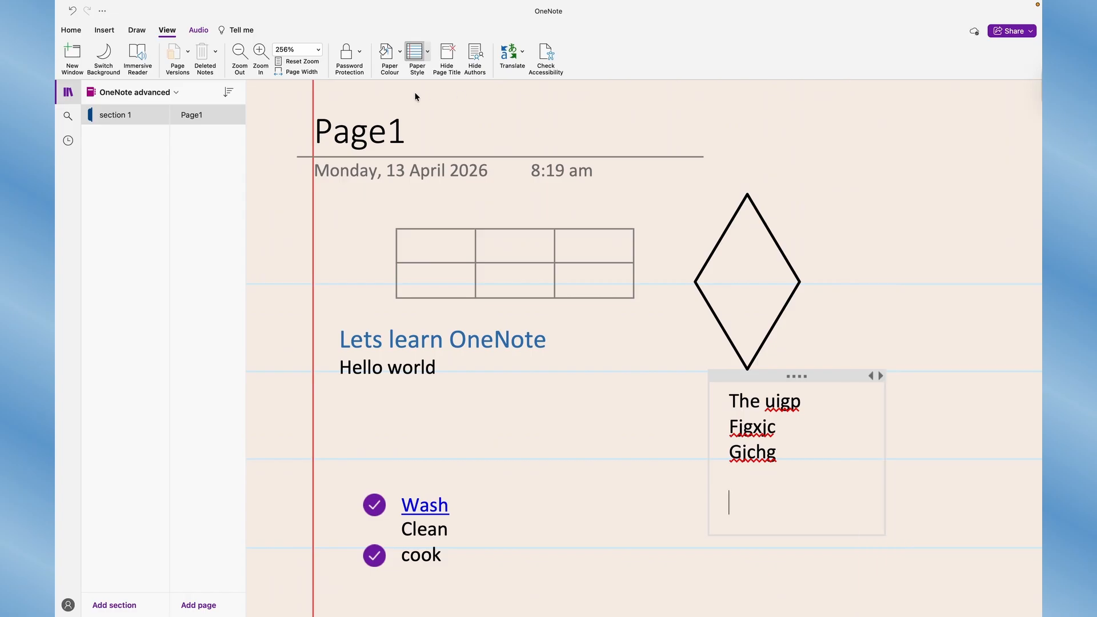
- Show the sharing options available for the notebook and the current page
click(104, 30)
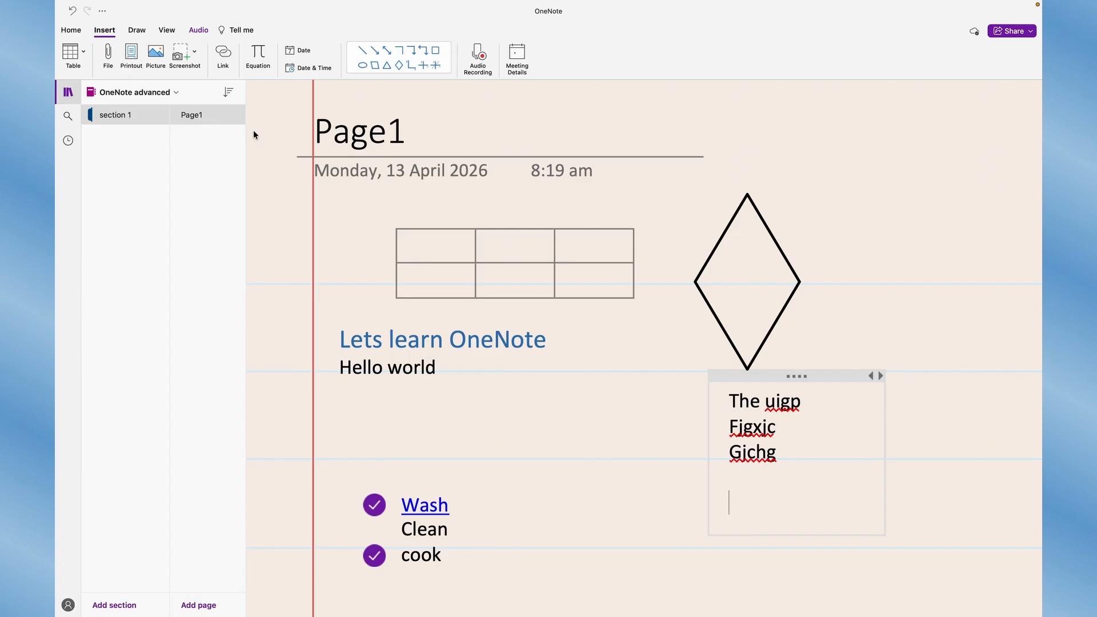
click(167, 30)
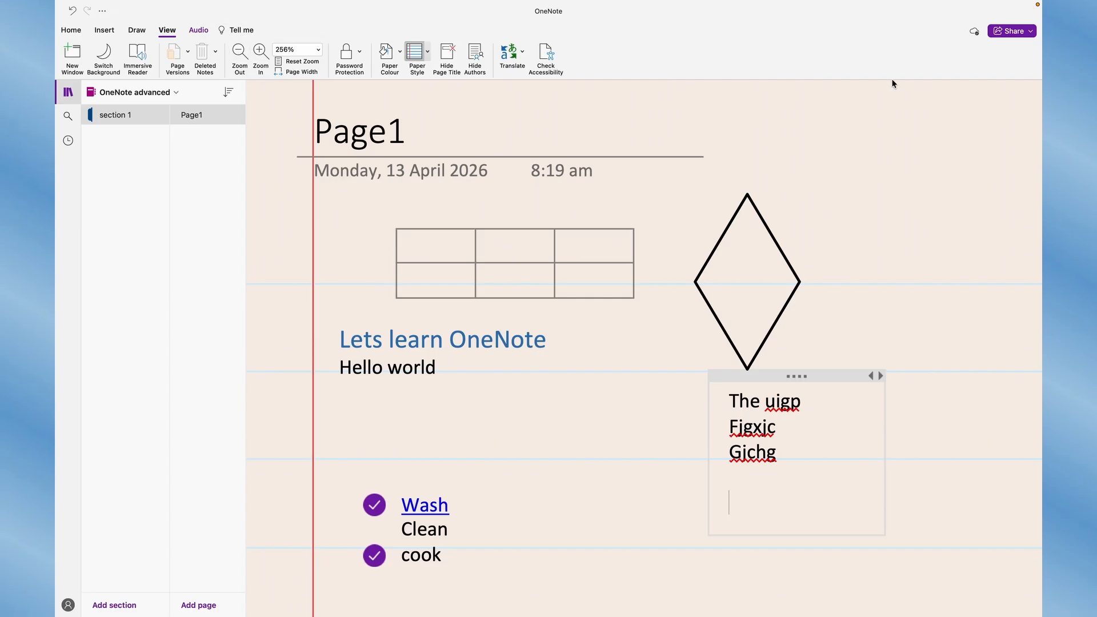
click(1008, 32)
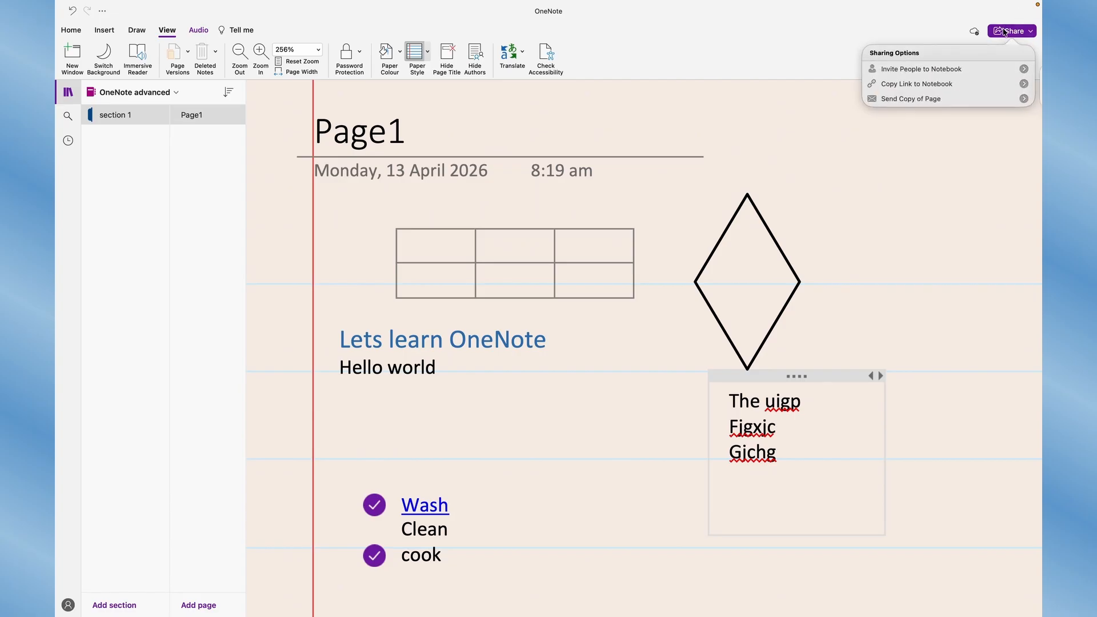